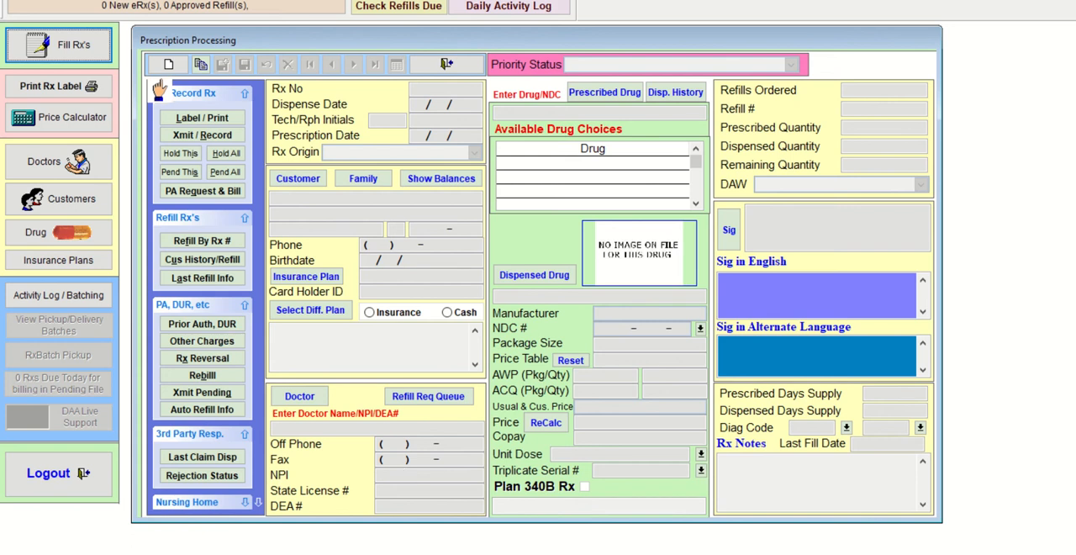
click(217, 262)
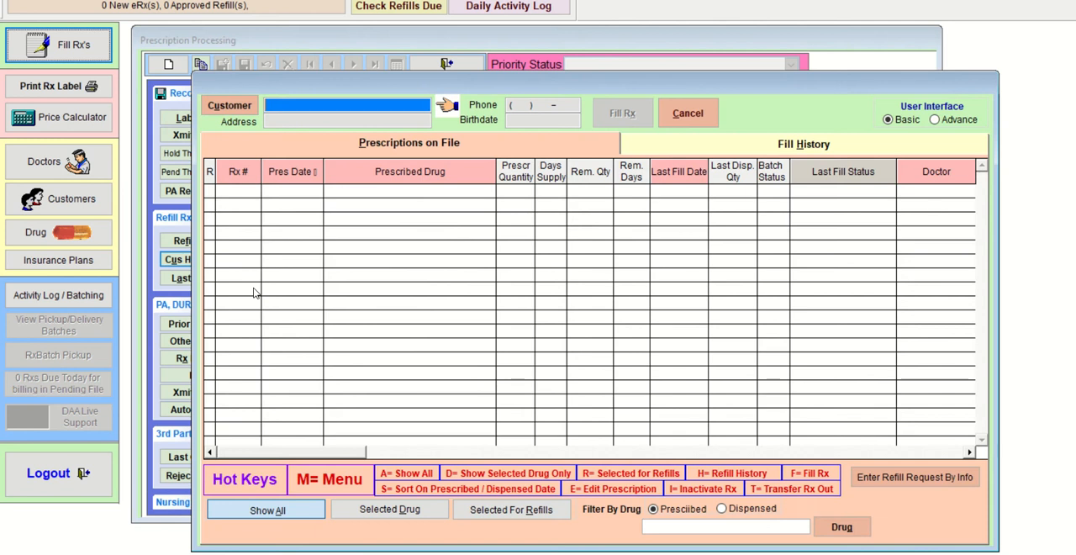
text(JONES)
key(Return)
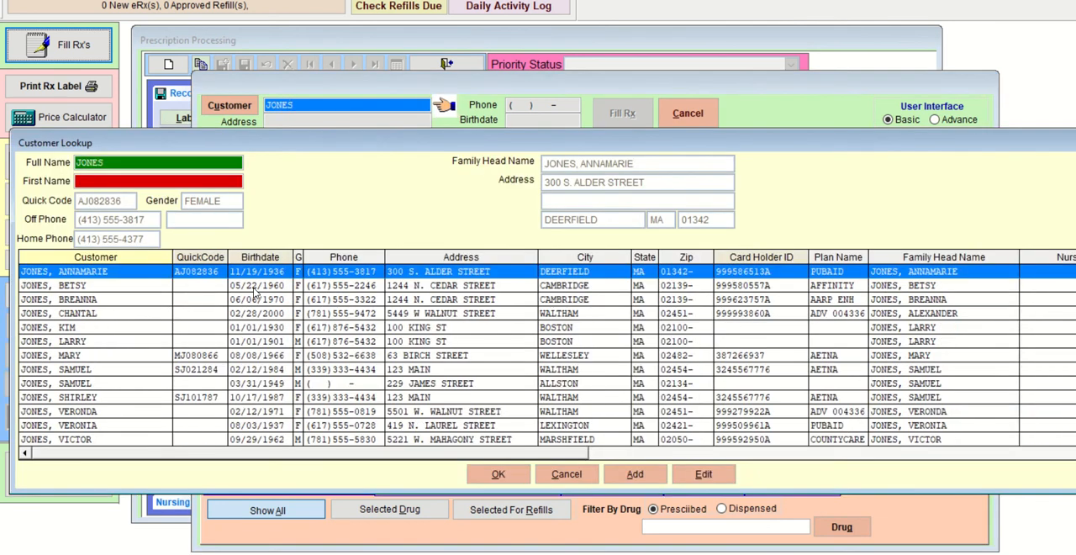
key(Down)
key(Down)
key(Down)
key(Down)
key(Down)
key(Return)
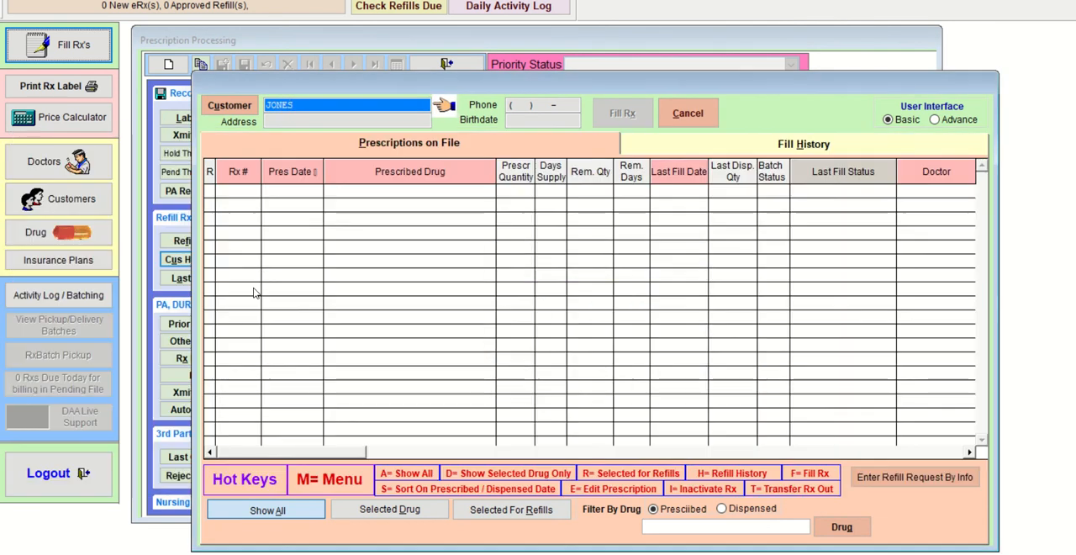
key(Return)
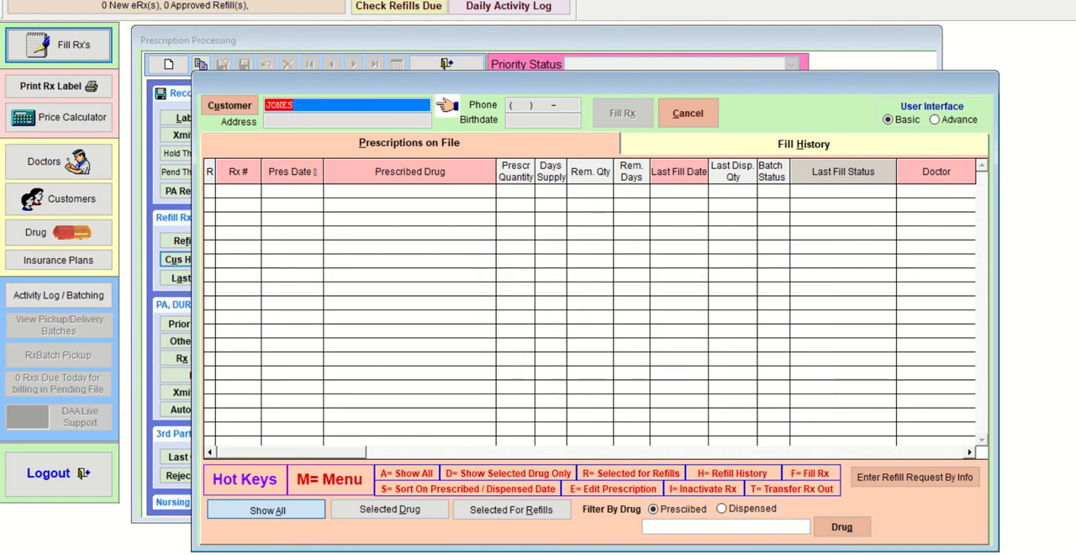
click(688, 112)
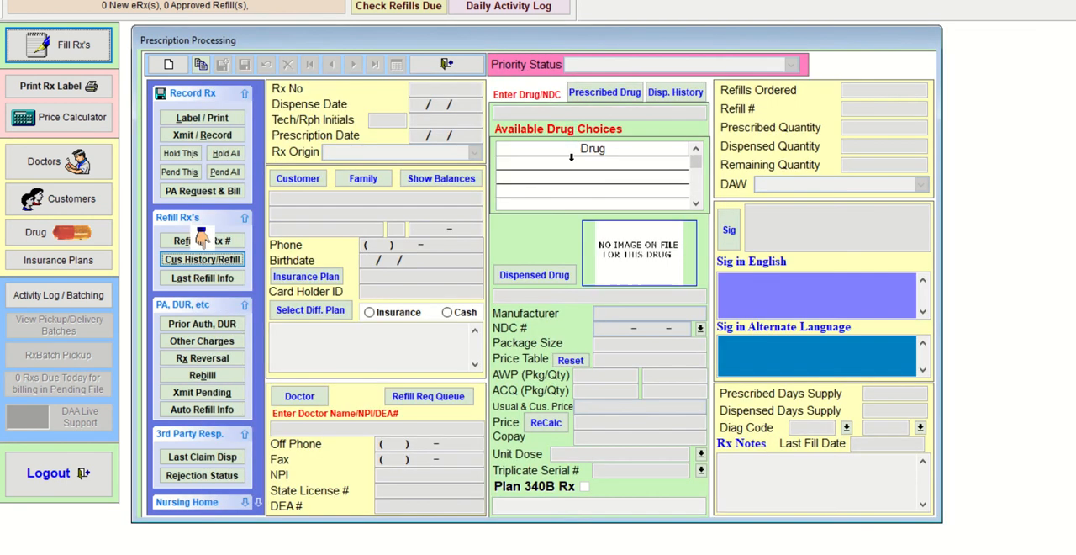
- Start a new prescription and assign the male Boston customer found by surname in the customer lookup
click(168, 64)
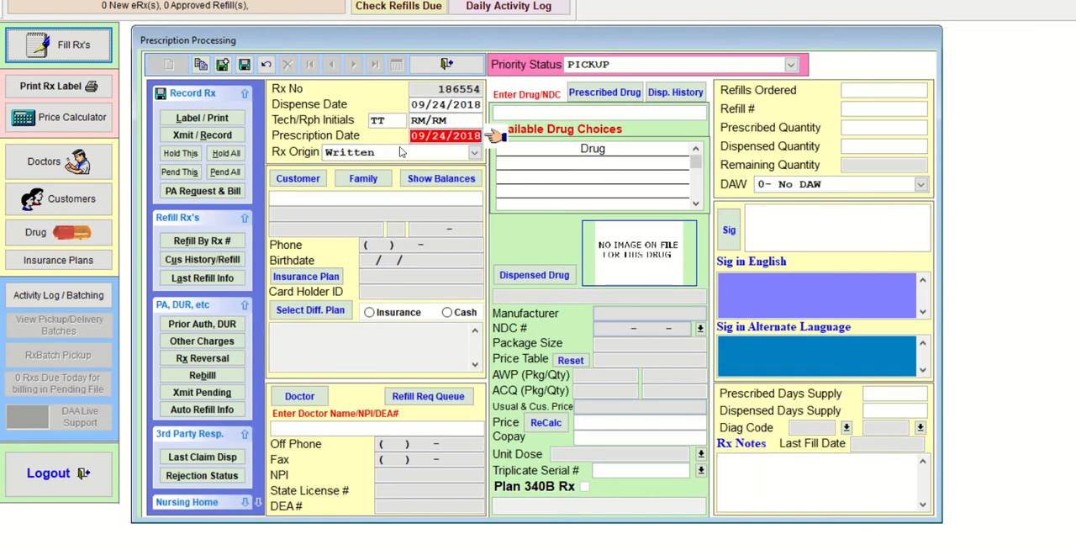
key(Tab)
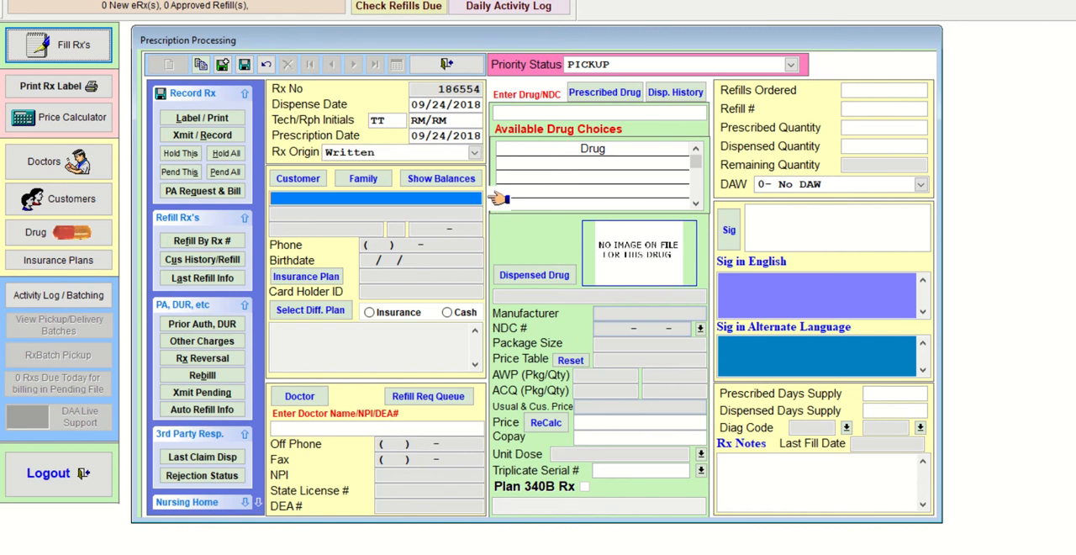
text(JONES)
key(Return)
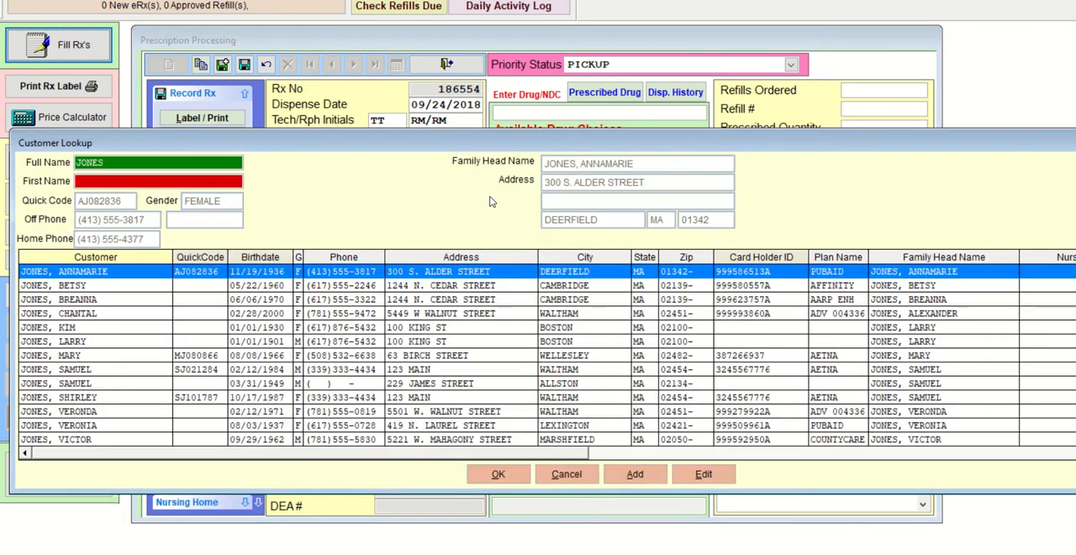
key(Down)
key(Down)
key(Down)
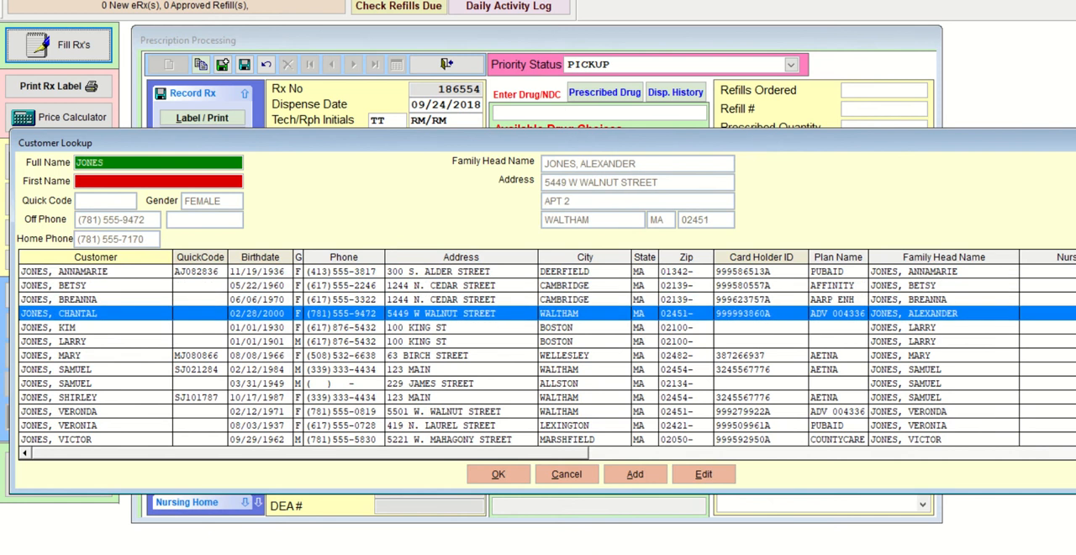
key(Down)
key(Down)
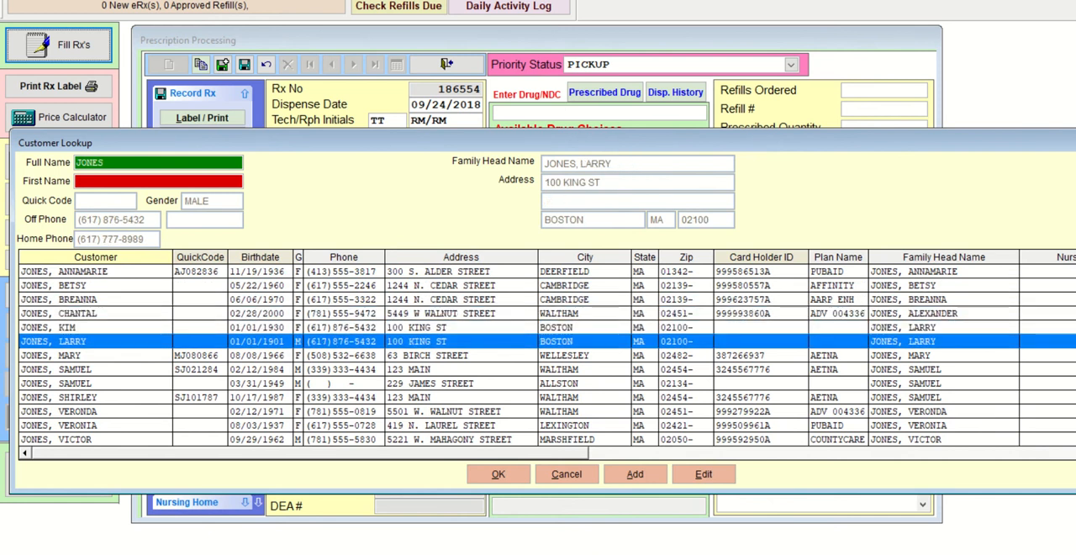
key(Return)
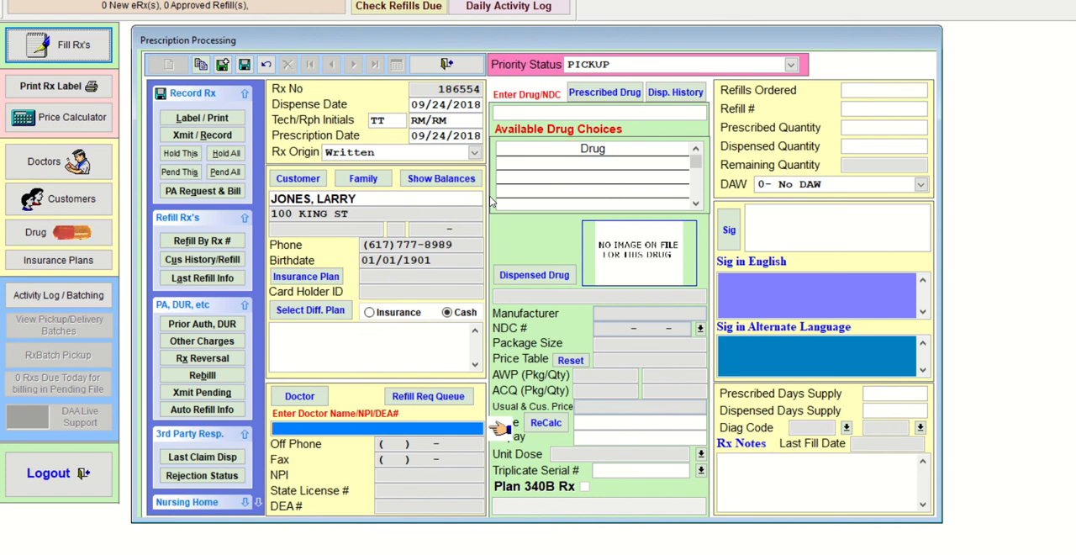
- Look up the prescribing doctor by surname and assign the one in Brighton to the prescription
text(KENN)
key(Return)
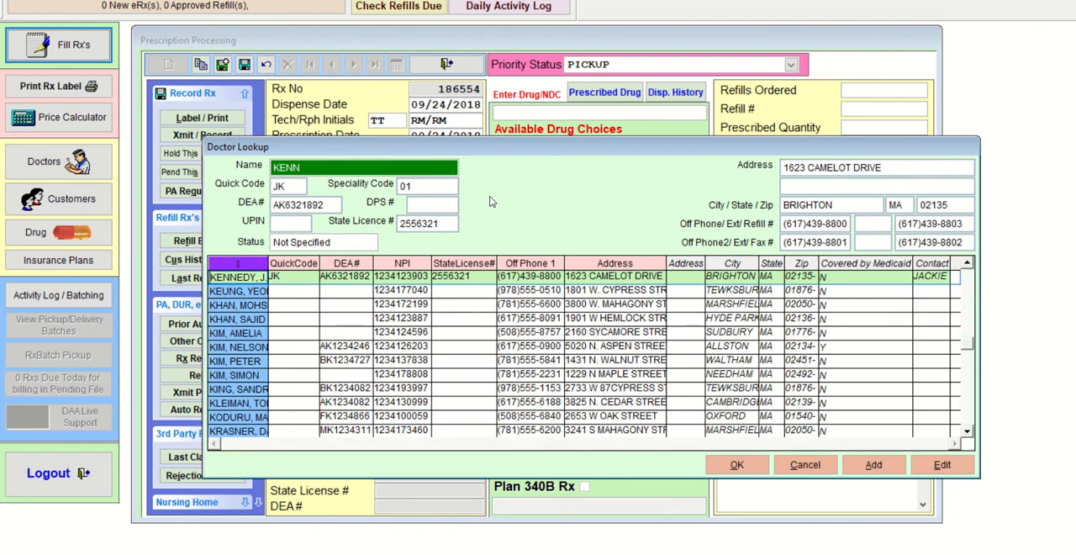
key(Return)
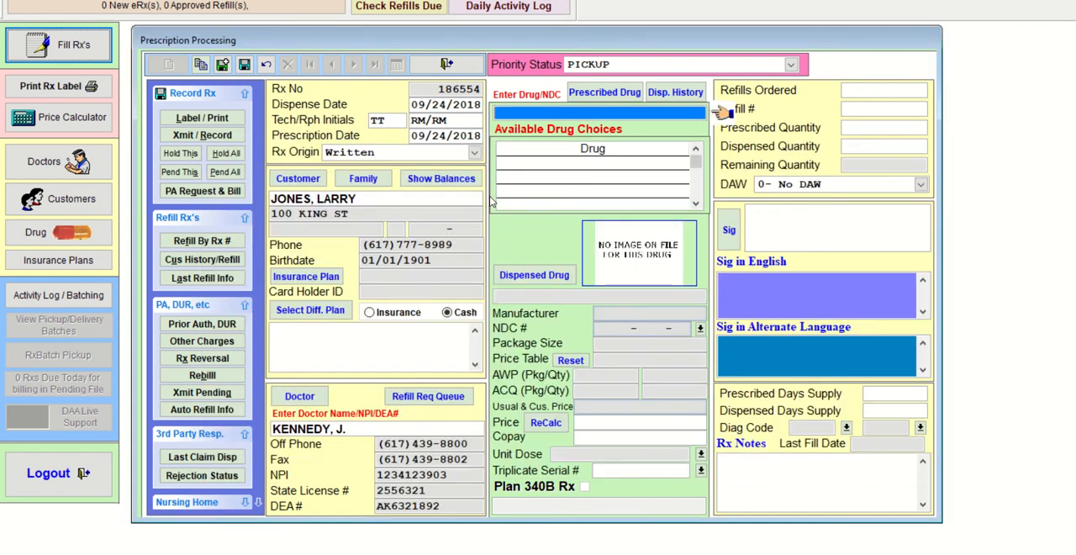
- Set the prescribed drug to CELEBREX 100 MG CAPSULE and choose generic CELECOXIB 100 MG CAPSULE as the dispensed drug
text(CELE)
key(Return)
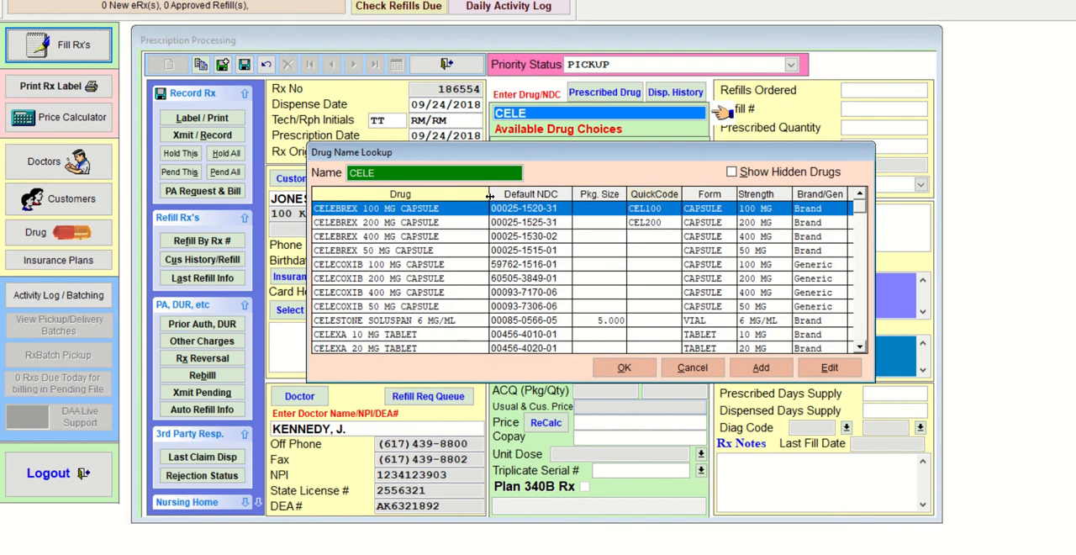
key(Return)
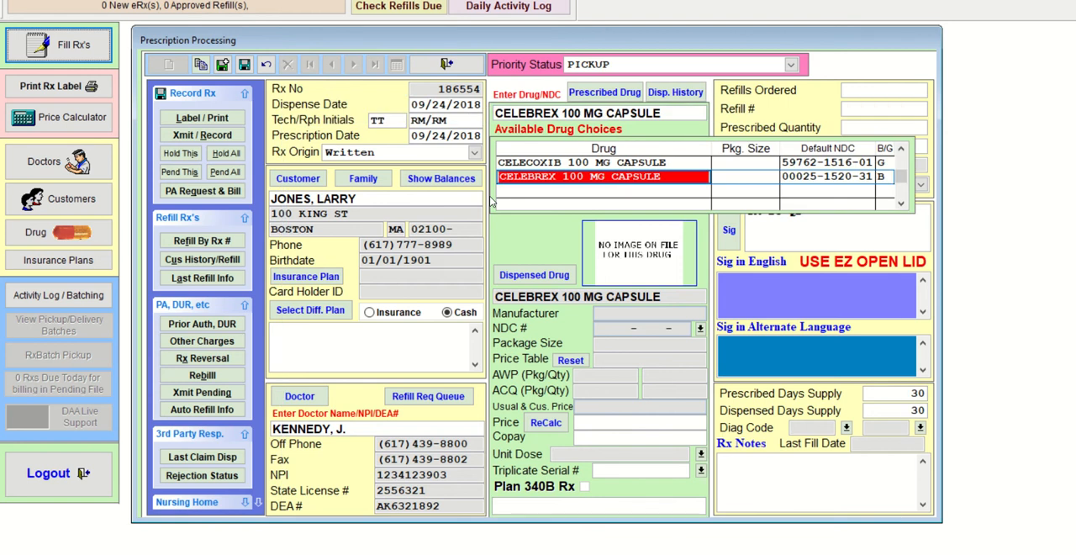
key(Up)
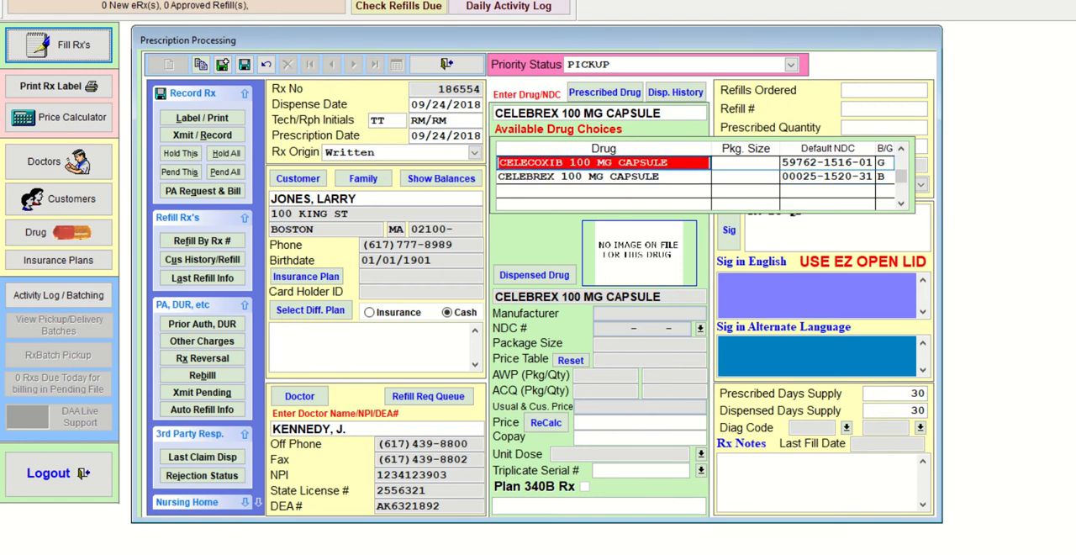
key(Return)
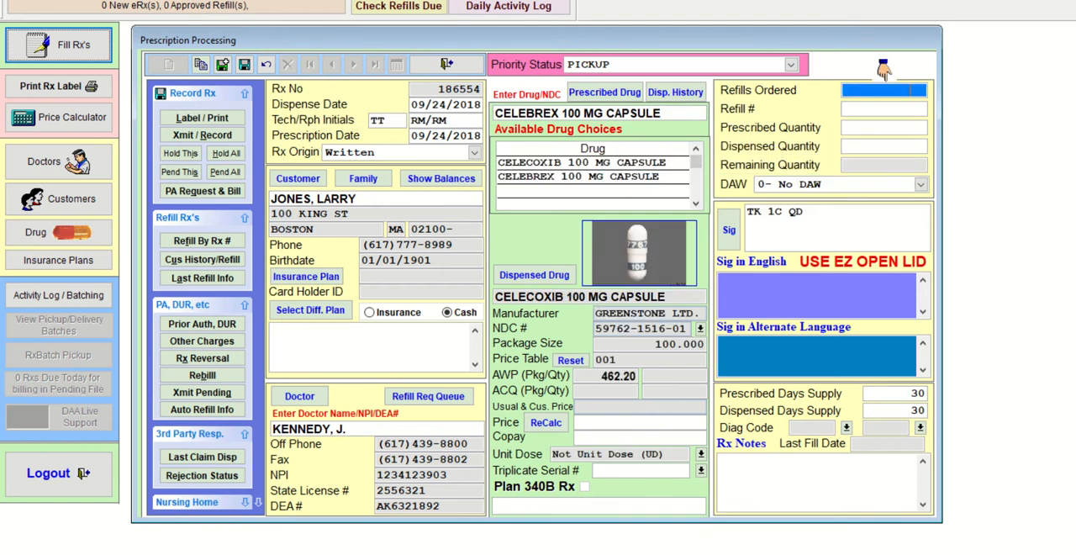
- Enter 0 refills and a prescribed quantity of 30, accepting dispensed quantity 30 and the sig TK 1C QD
text(0)
key(Return)
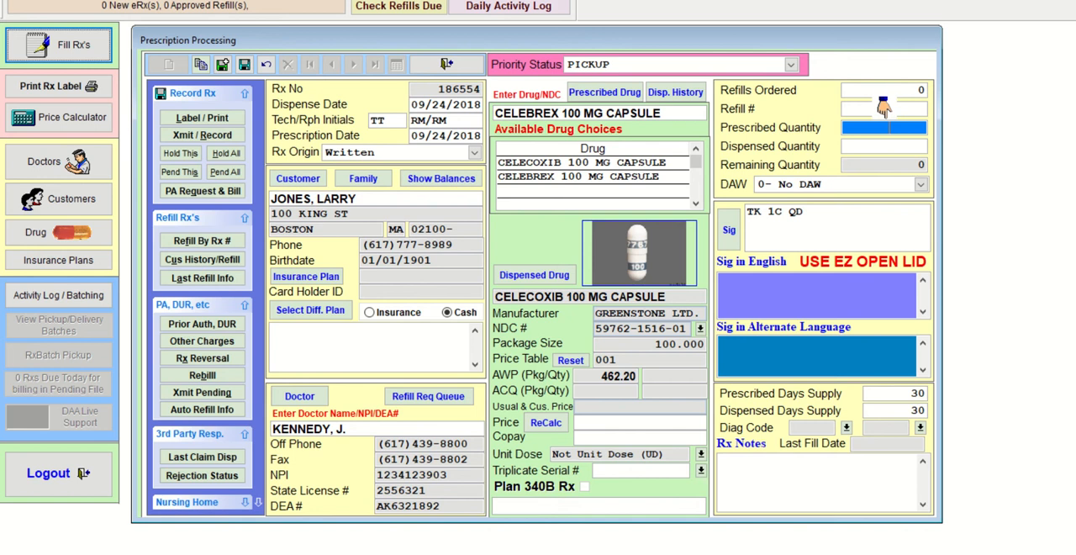
text(30)
key(Return)
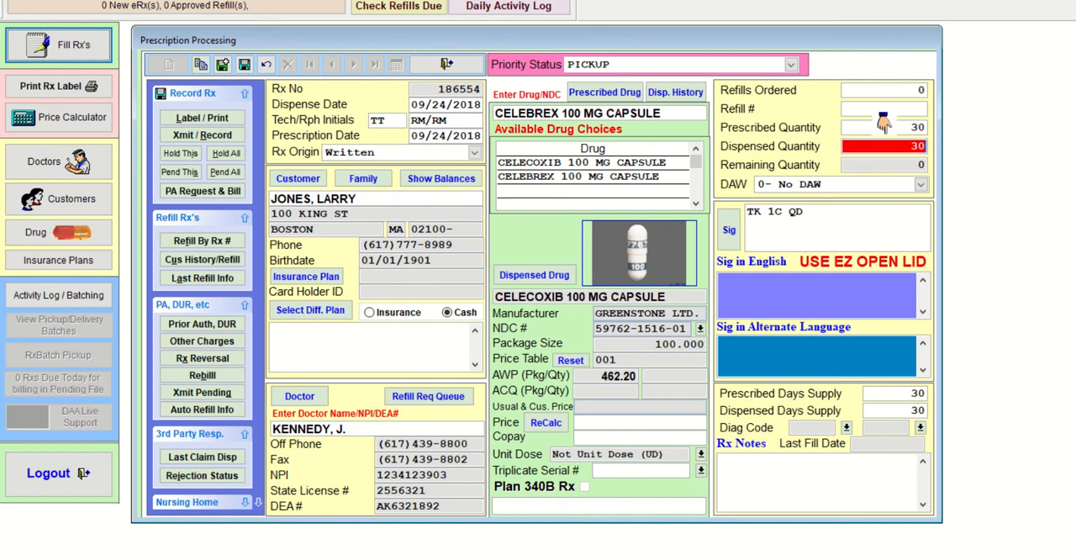
key(Return)
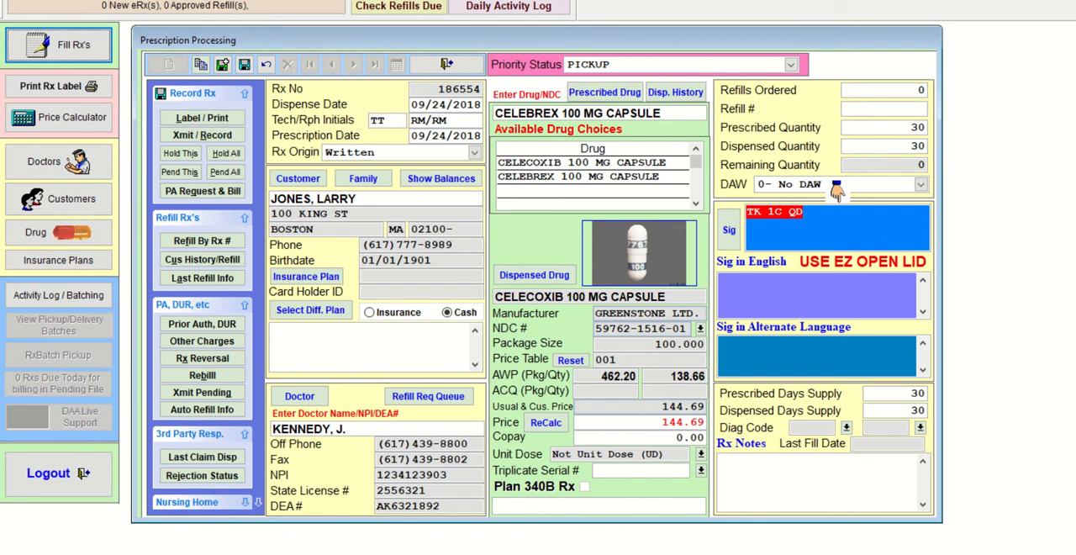
key(Return)
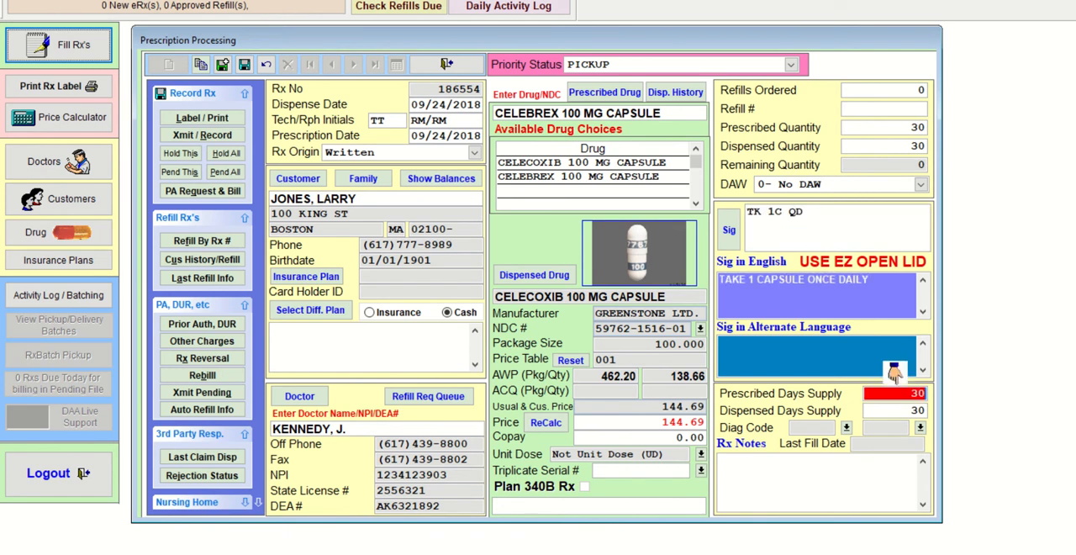
- Save the new prescription and process it with Xmit / Record
click(222, 66)
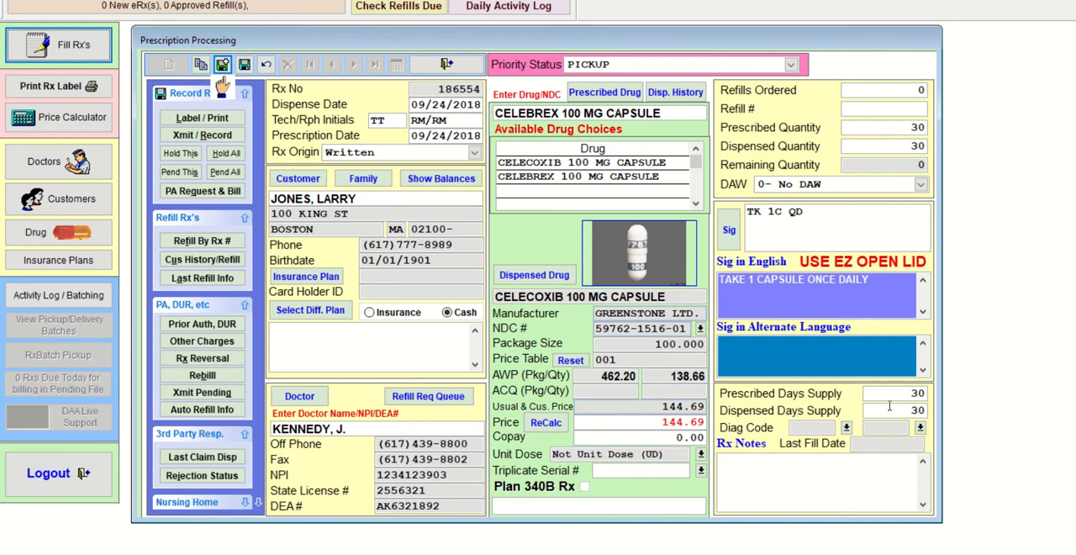
click(244, 67)
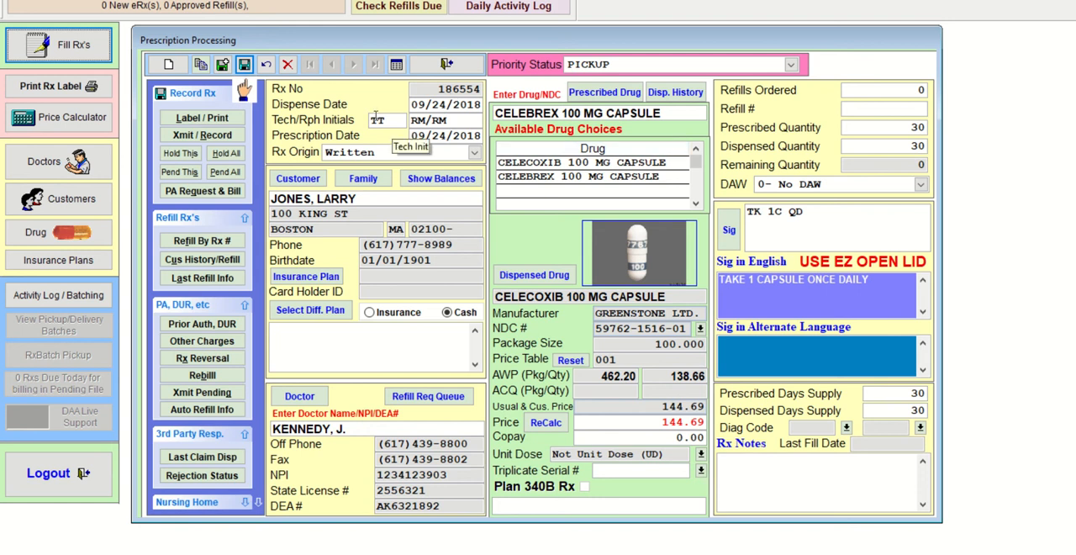
click(235, 137)
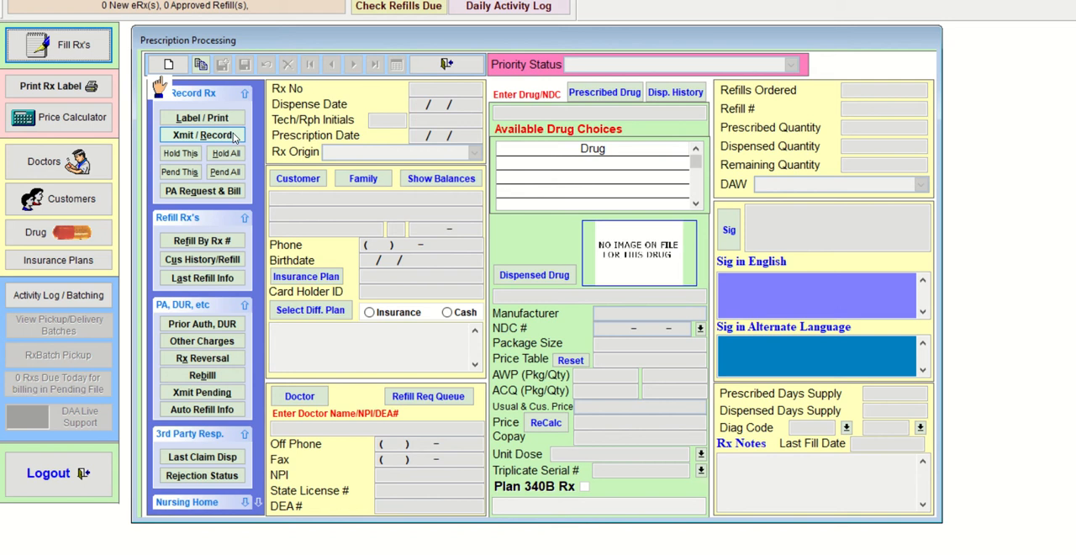
- Request a refill of the recorded CELEBREX prescription by its Rx number
click(202, 242)
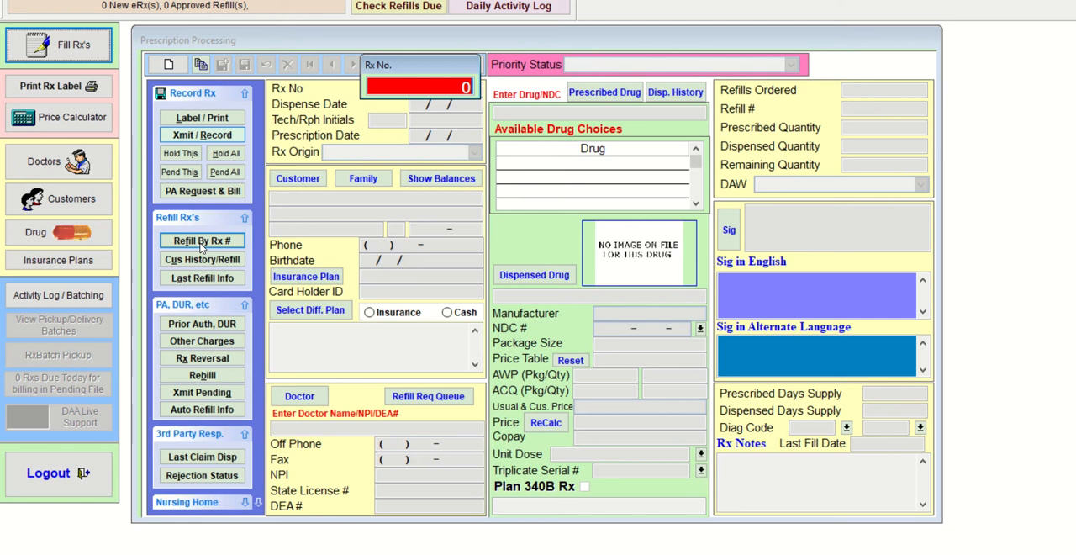
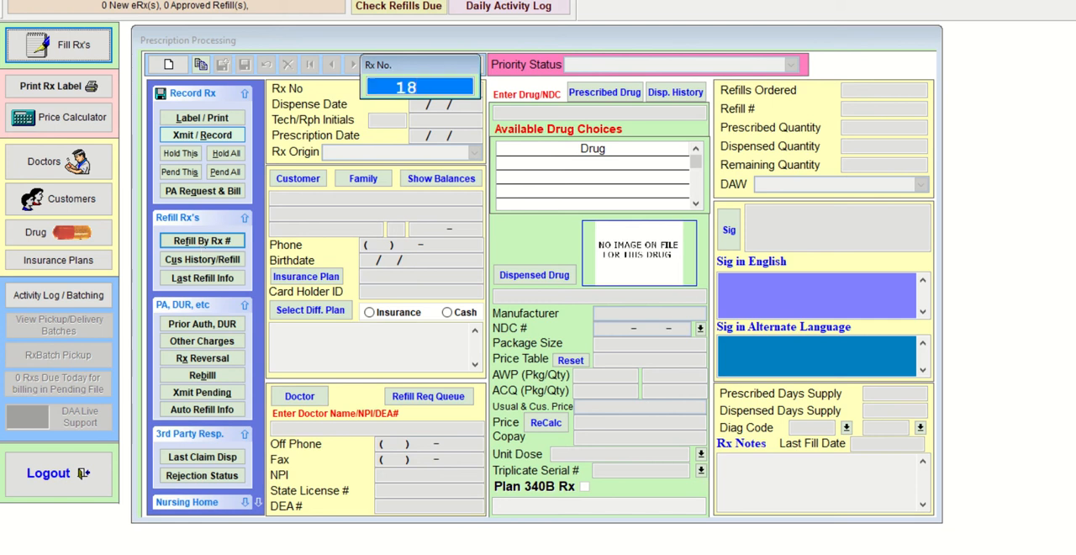
key(Return)
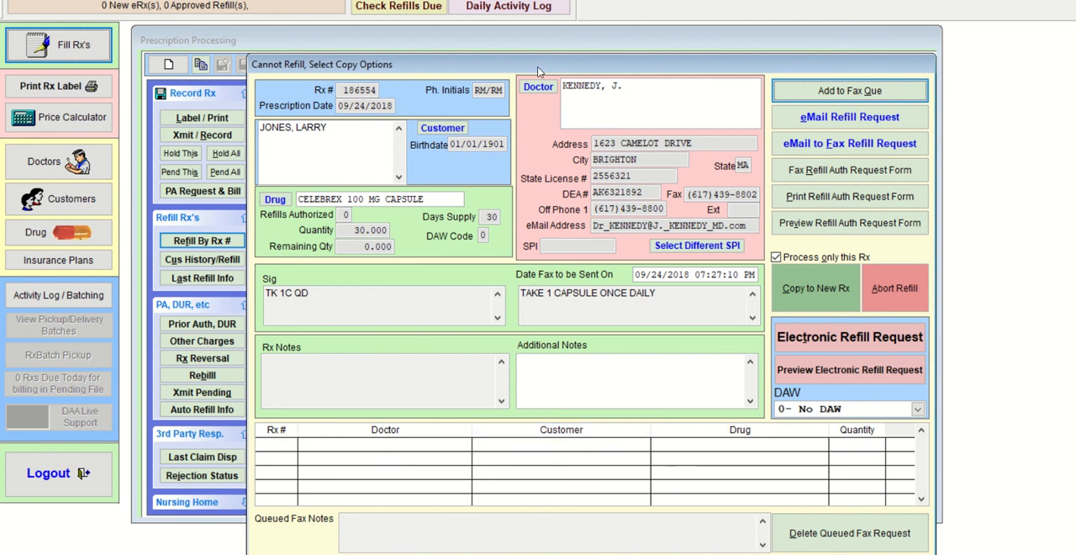
- Preview the refill authorization request form for the CELEBREX prescription, then close it and clear the fax queue
drag(537, 68, 502, 49)
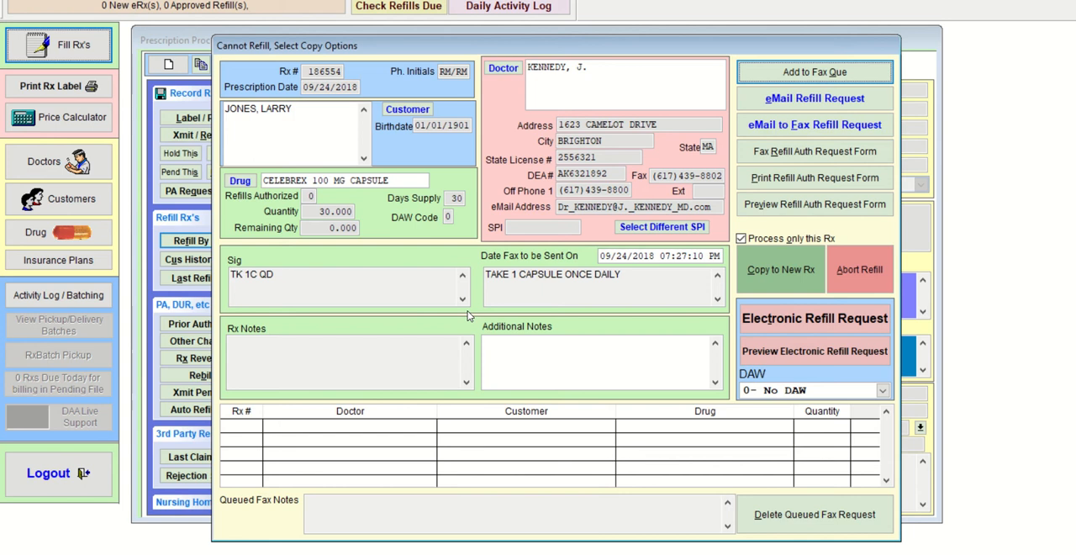
click(778, 210)
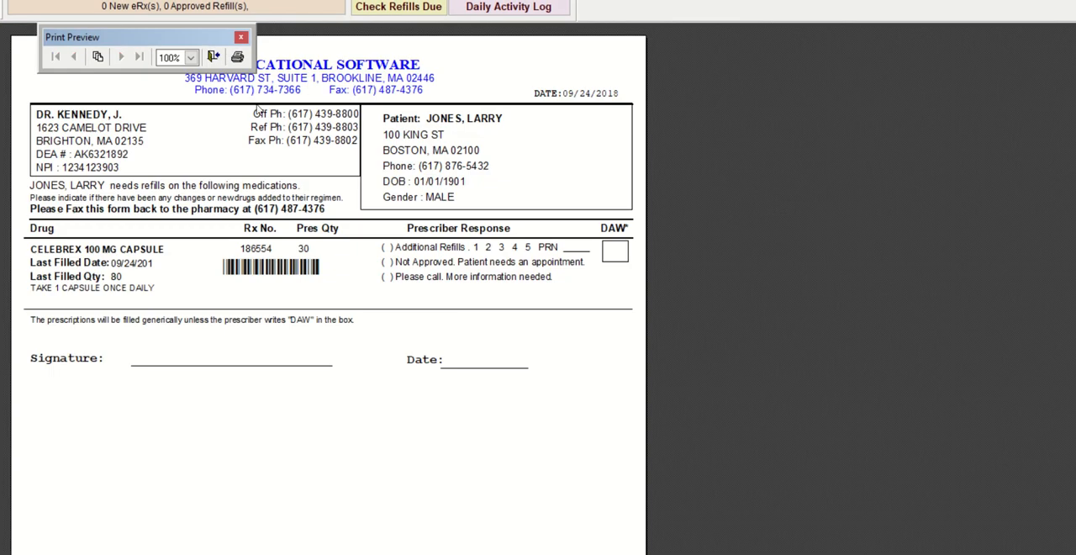
click(243, 37)
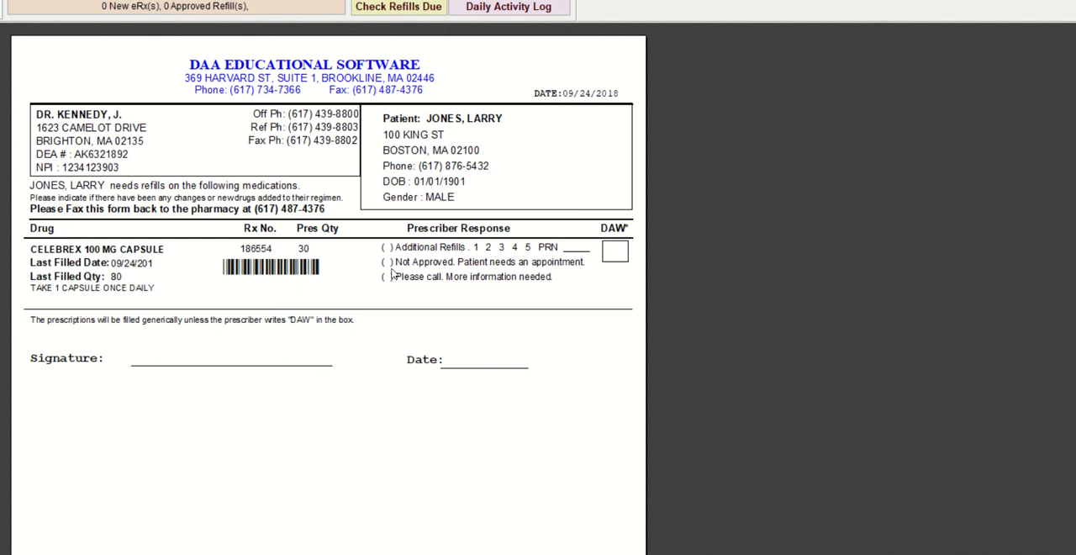
click(476, 250)
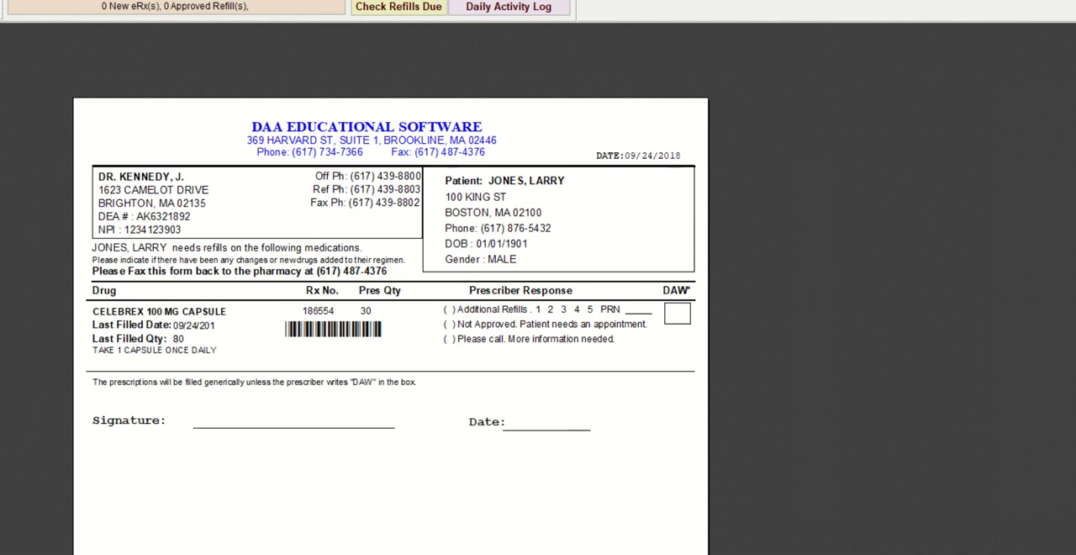
key(Escape)
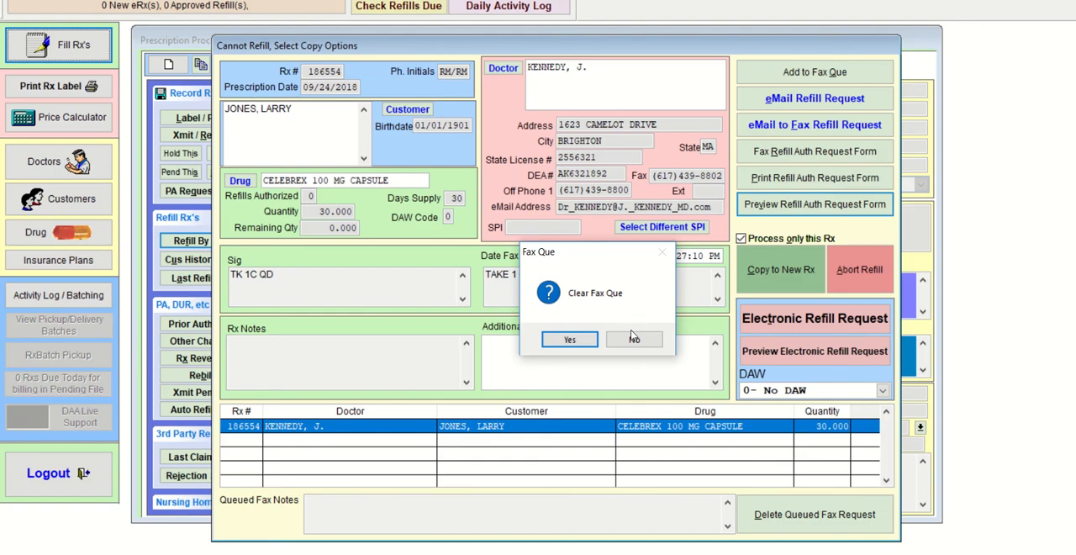
click(568, 339)
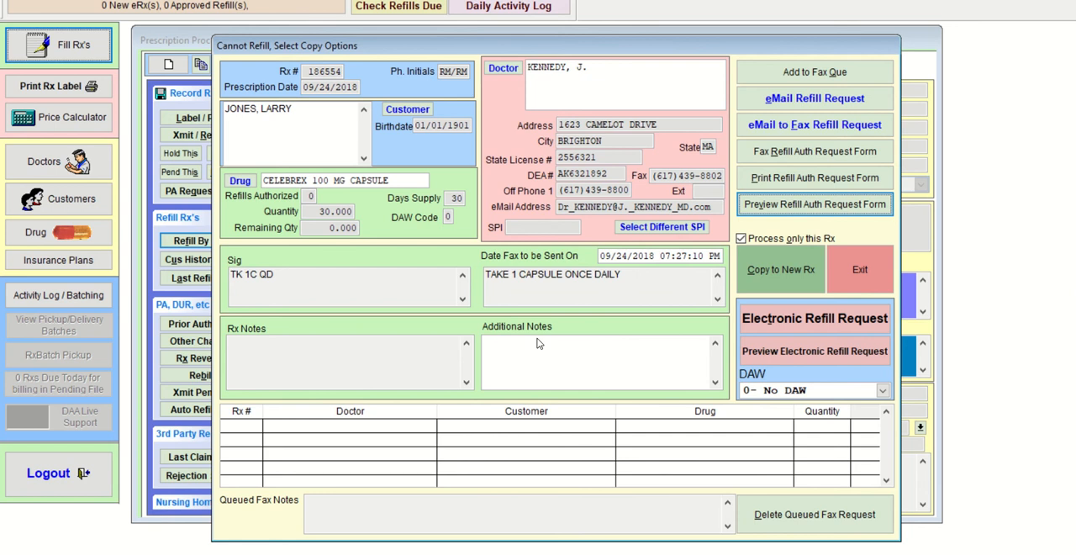
- Copy the prescription without refills to a new Rx and save it
click(783, 280)
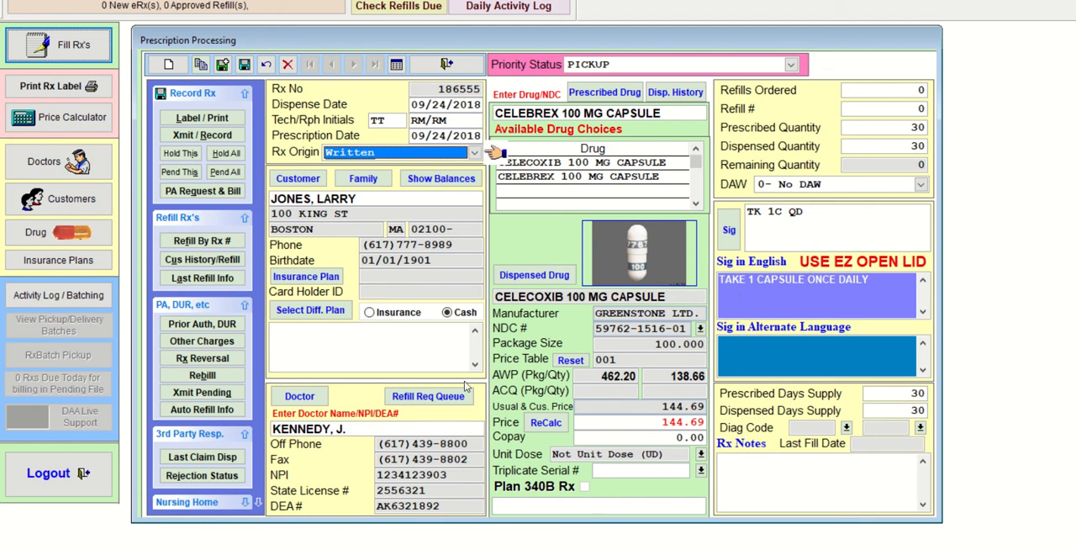
click(245, 67)
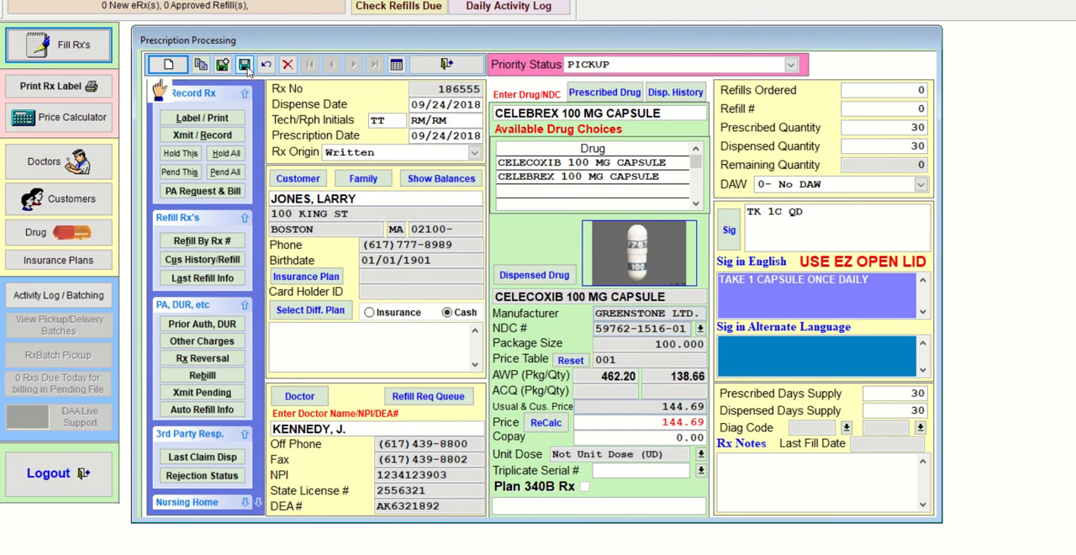
- Transmit and record the copied CELEBREX prescription
click(202, 111)
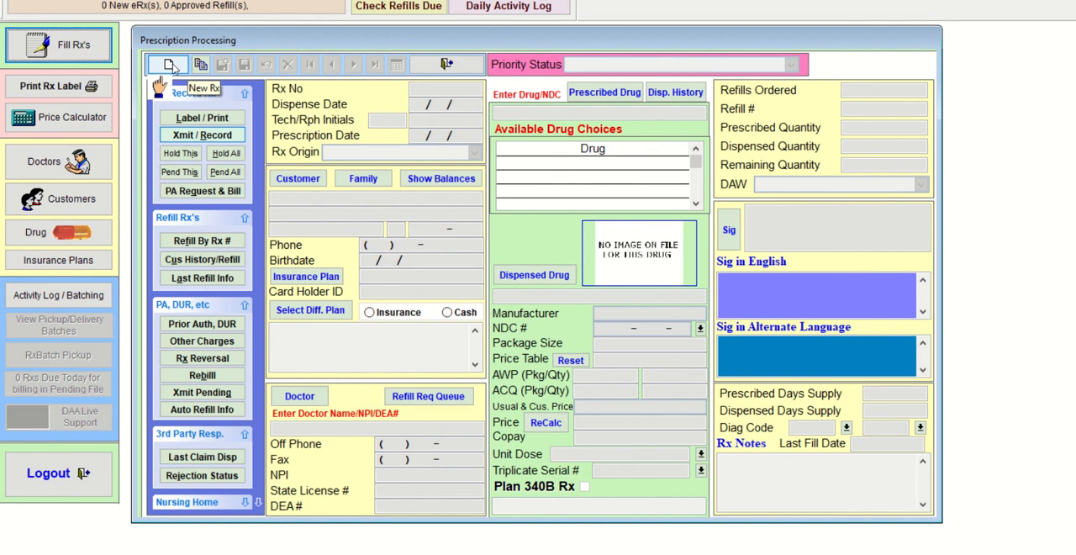
- Try to refill a prescription by its Rx number, declining to enter it as a new Rx
click(213, 241)
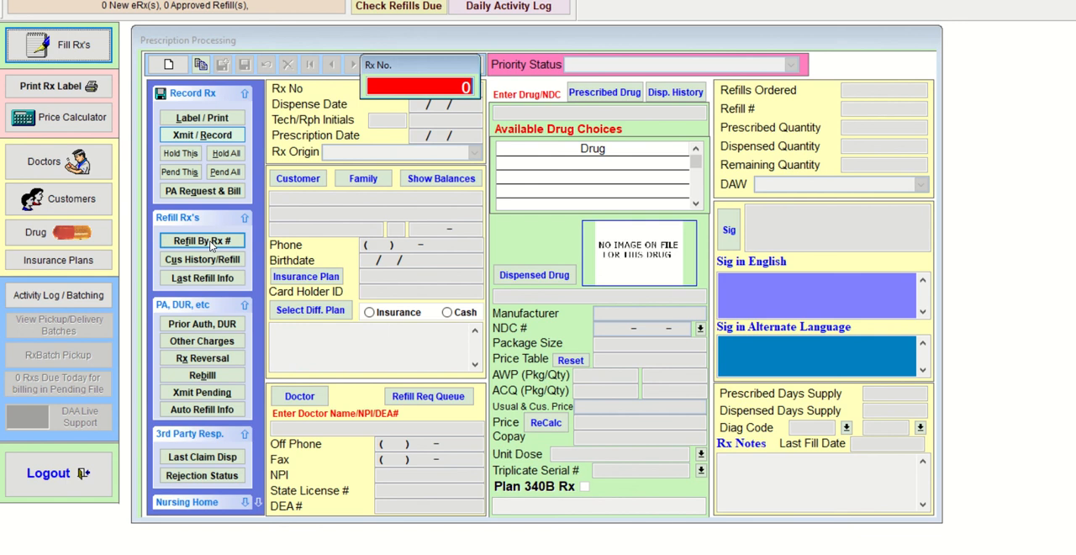
text(1)
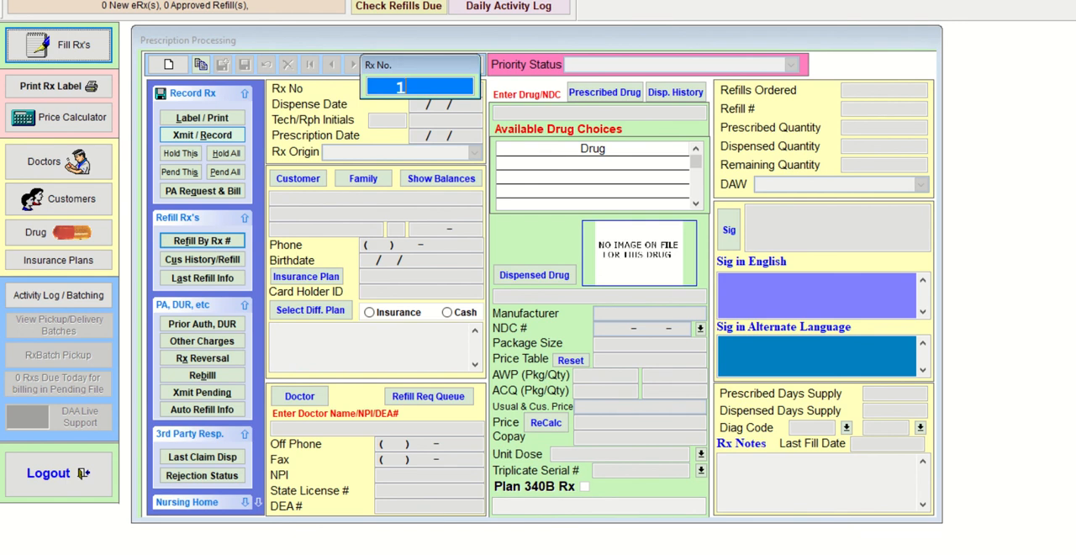
text(86526)
key(Return)
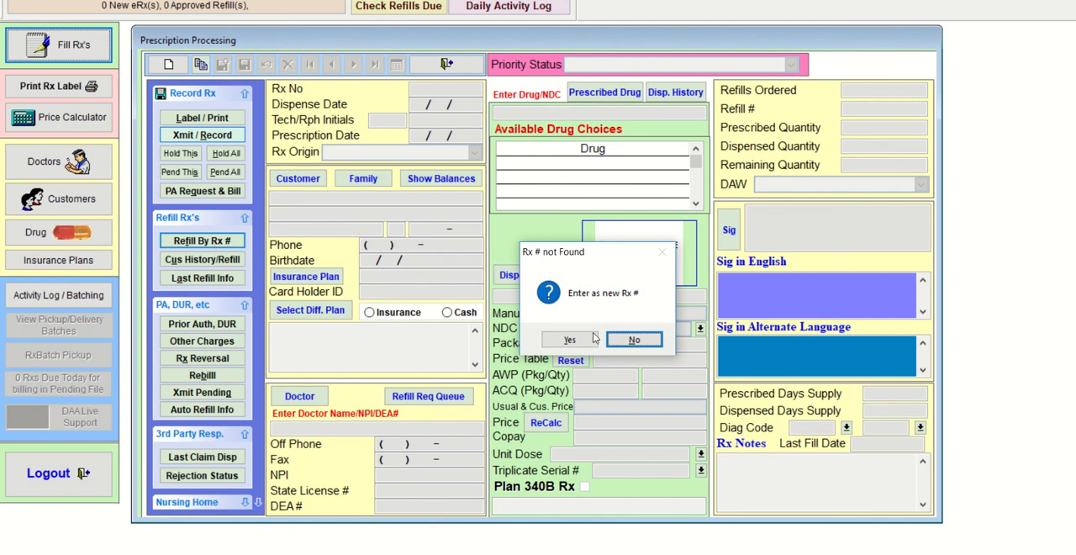
click(635, 339)
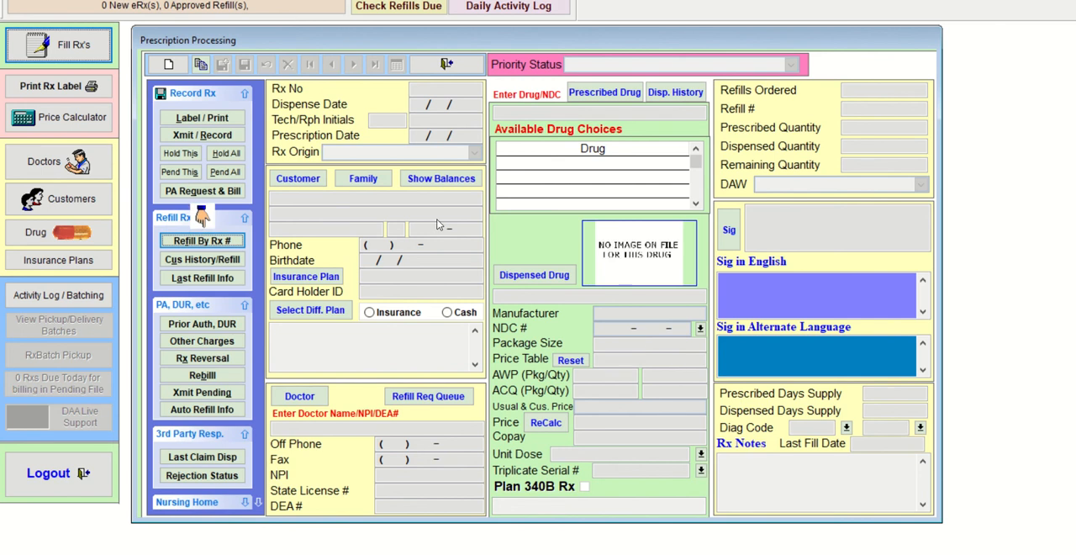
click(215, 242)
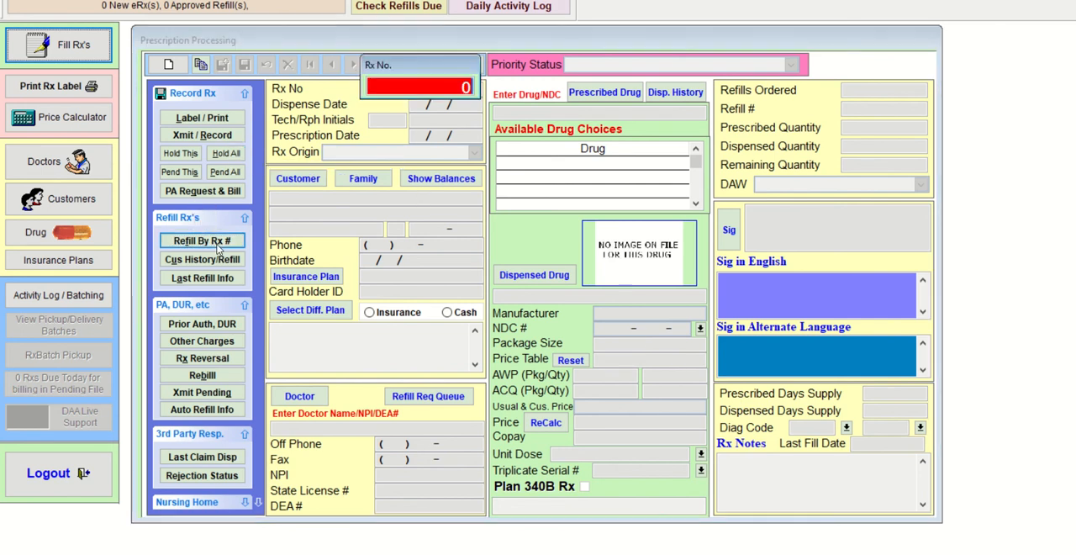
text(18)
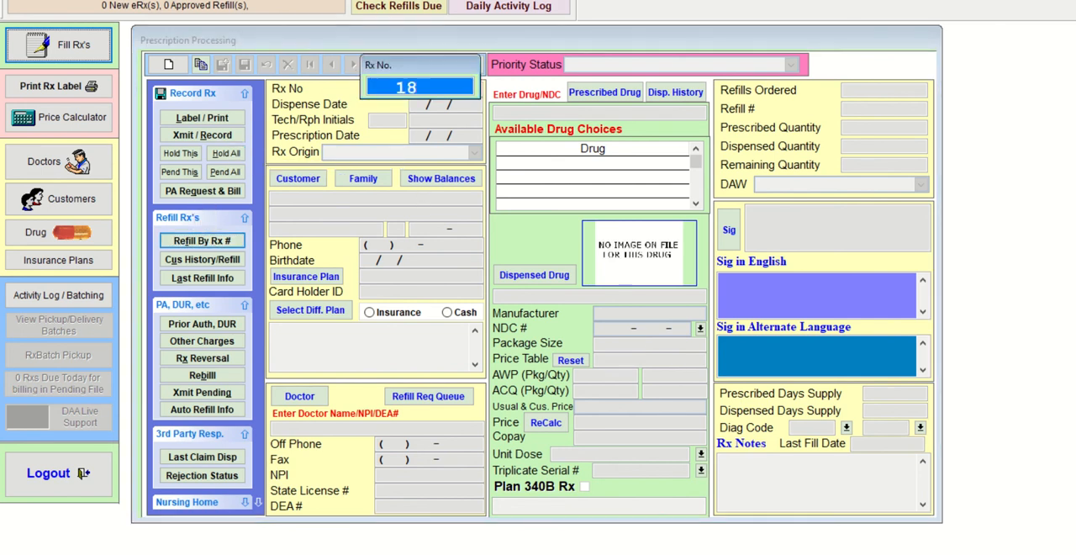
text(6526)
key(Return)
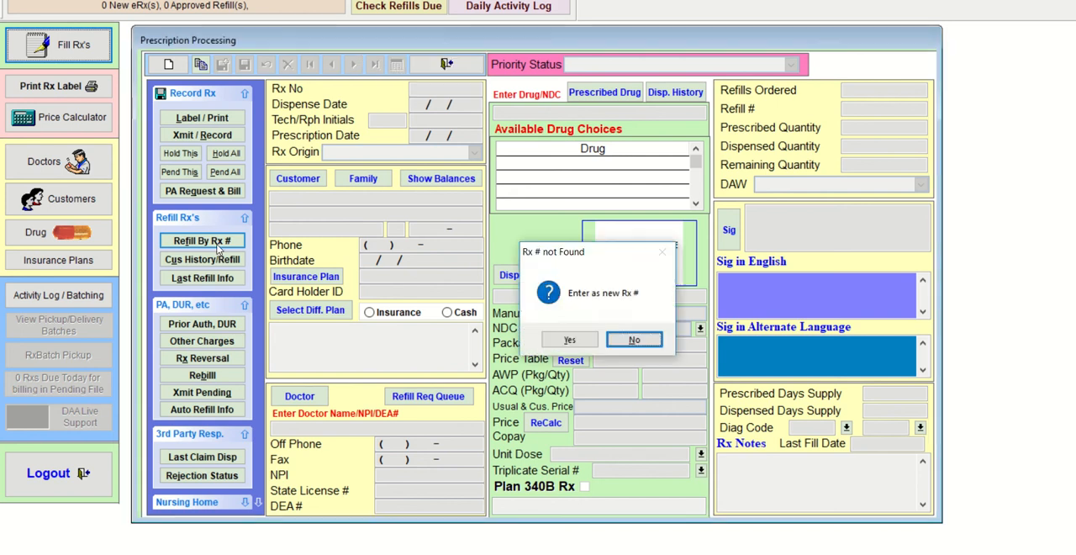
key(Return)
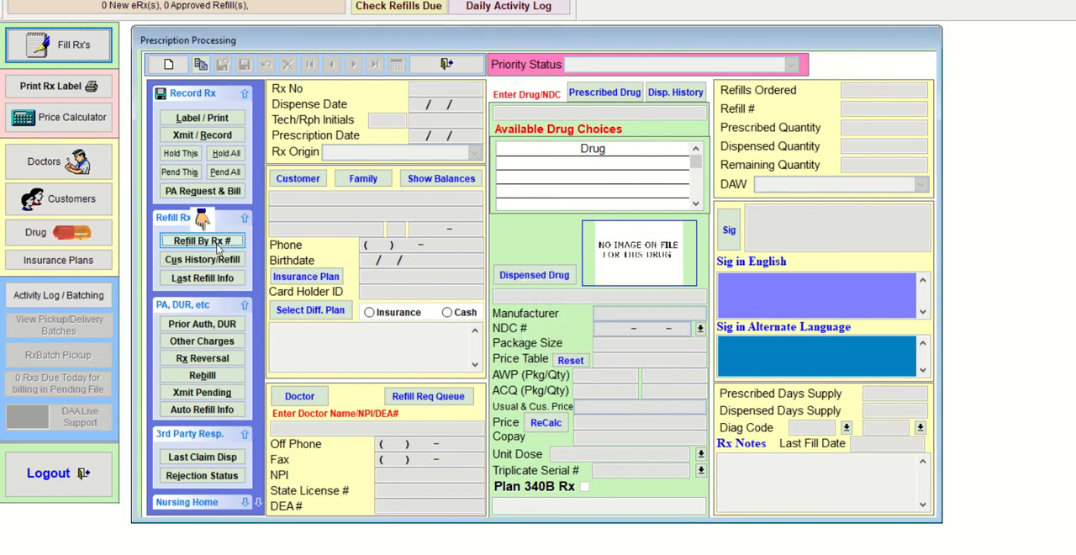
- Open the customer history for refills and look up the customer who has CEFTIN on file by partial last name
click(215, 263)
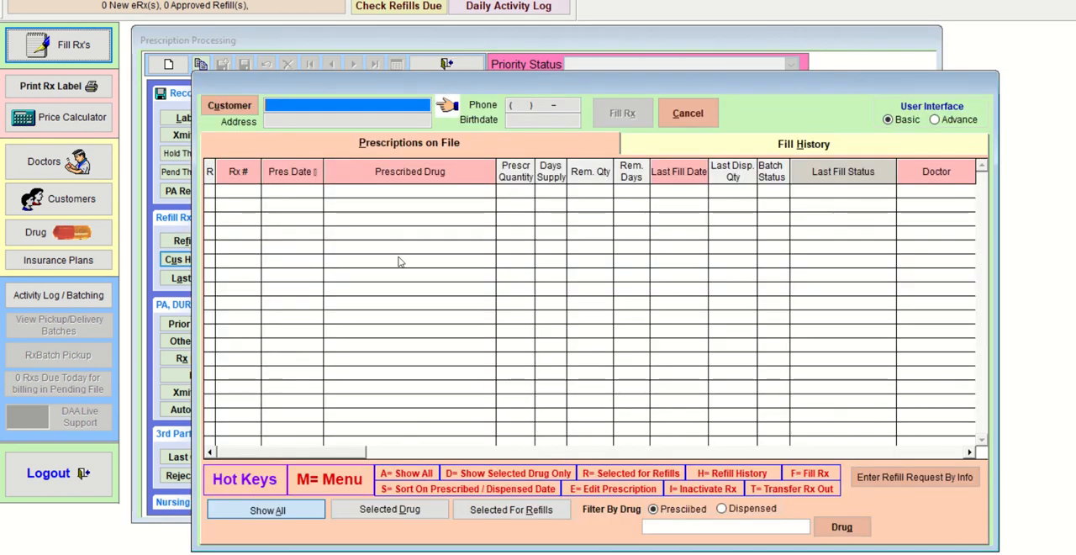
text(DAV)
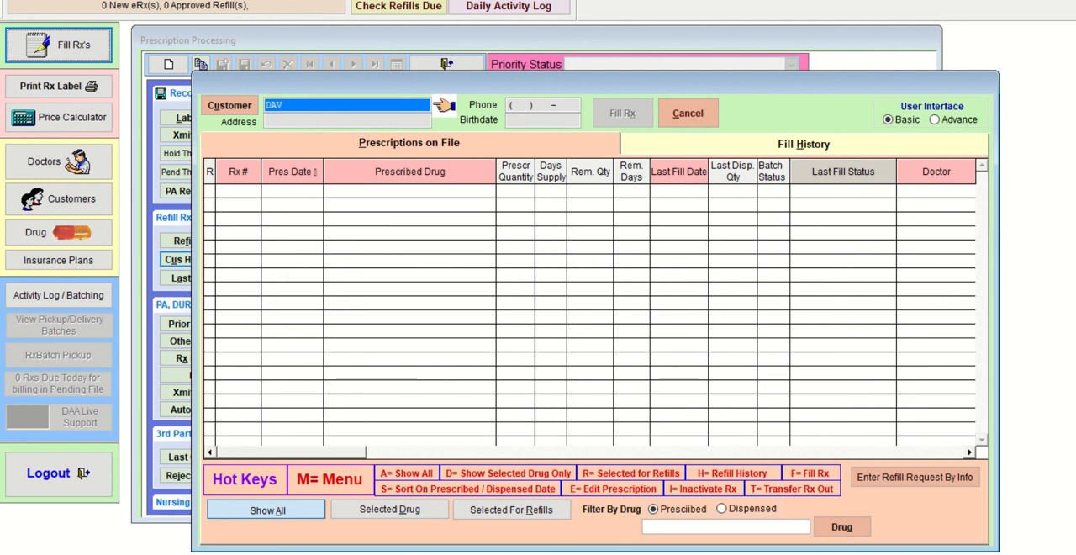
key(Return)
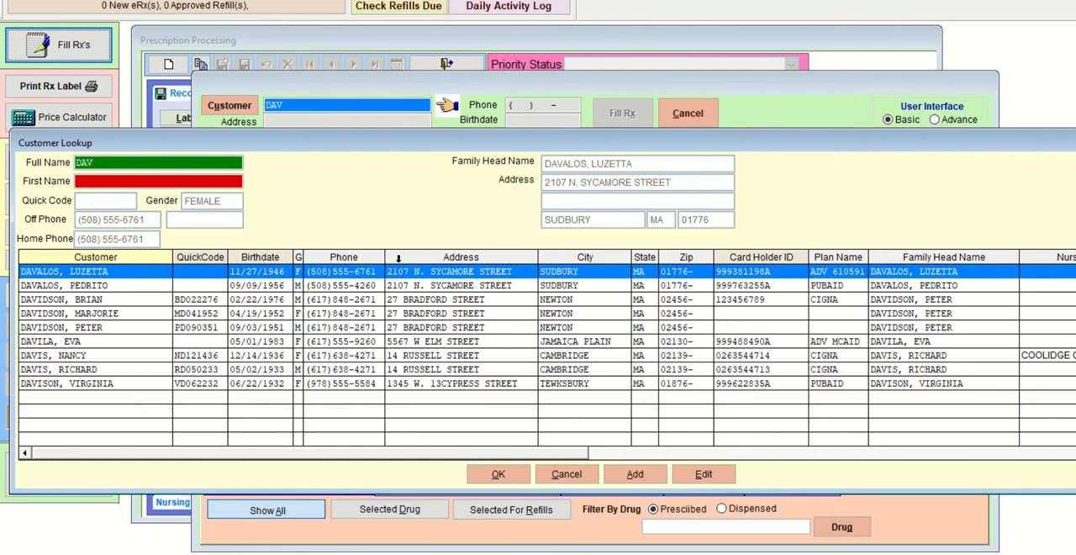
key(Down)
key(Down)
key(Return)
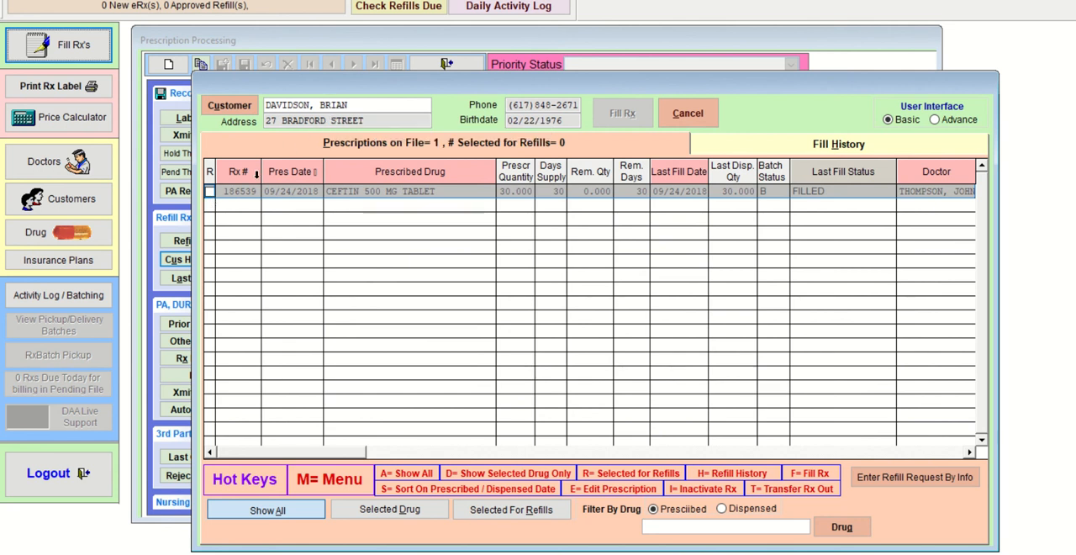
- Copy the customer's CEFTIN 500 MG TABLET prescription to a new Rx, then transmit it and close the claim status
click(209, 193)
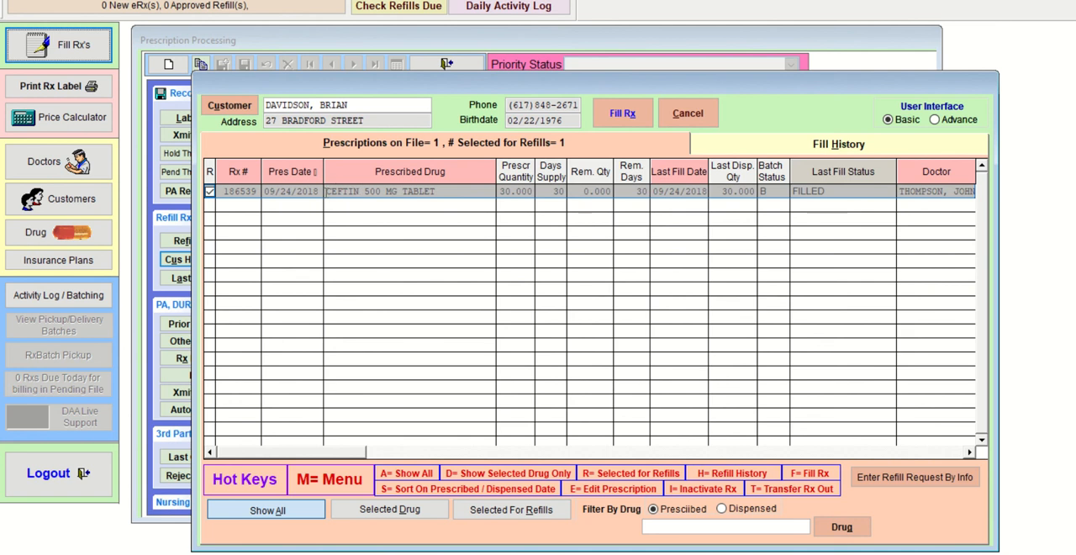
click(625, 115)
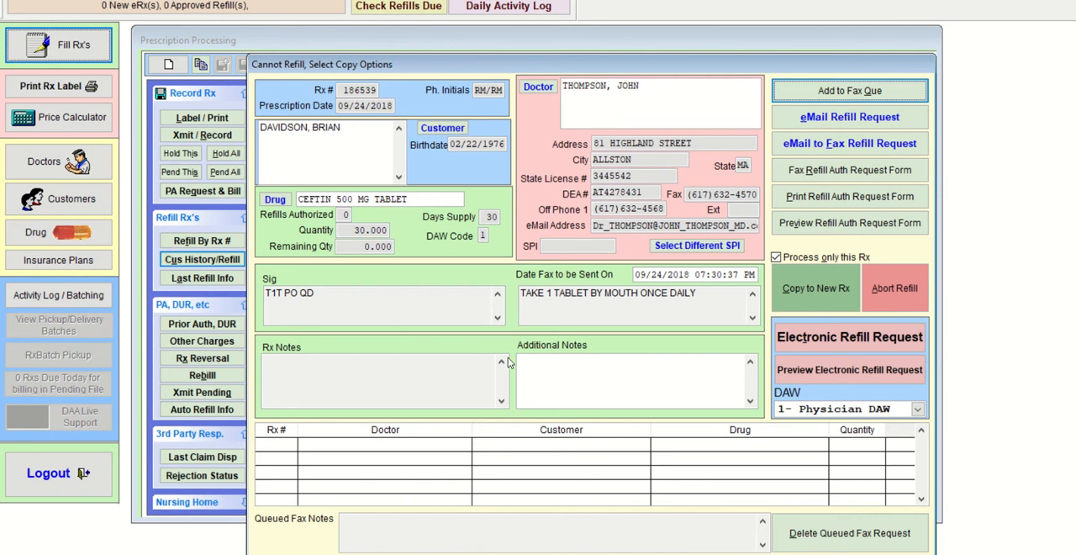
click(820, 288)
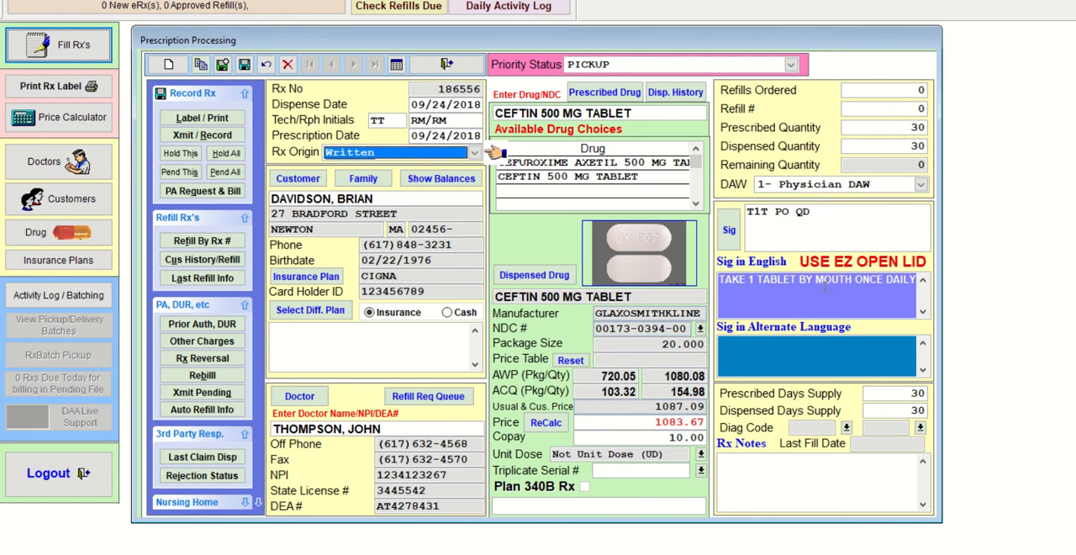
click(243, 65)
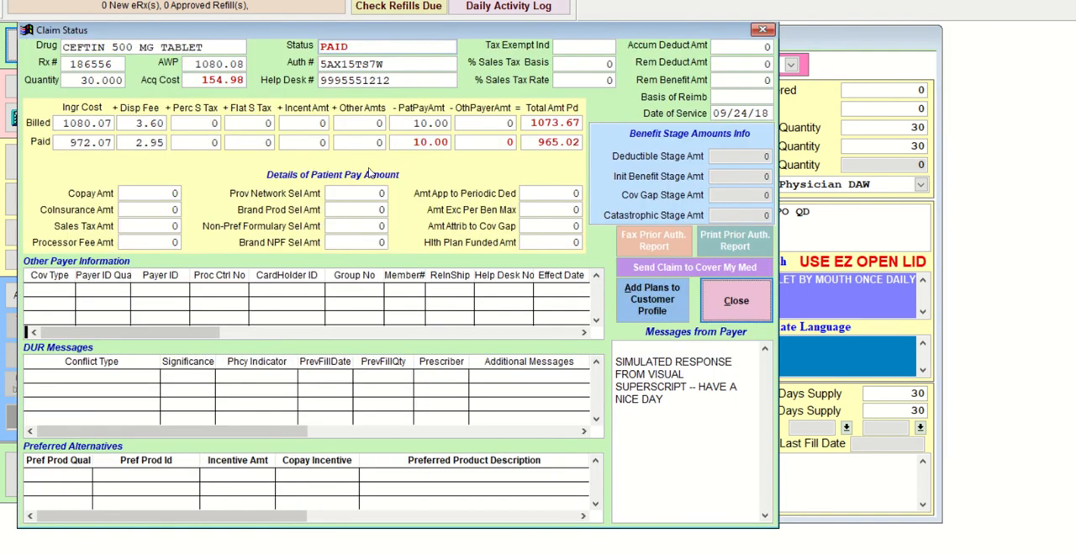
click(760, 301)
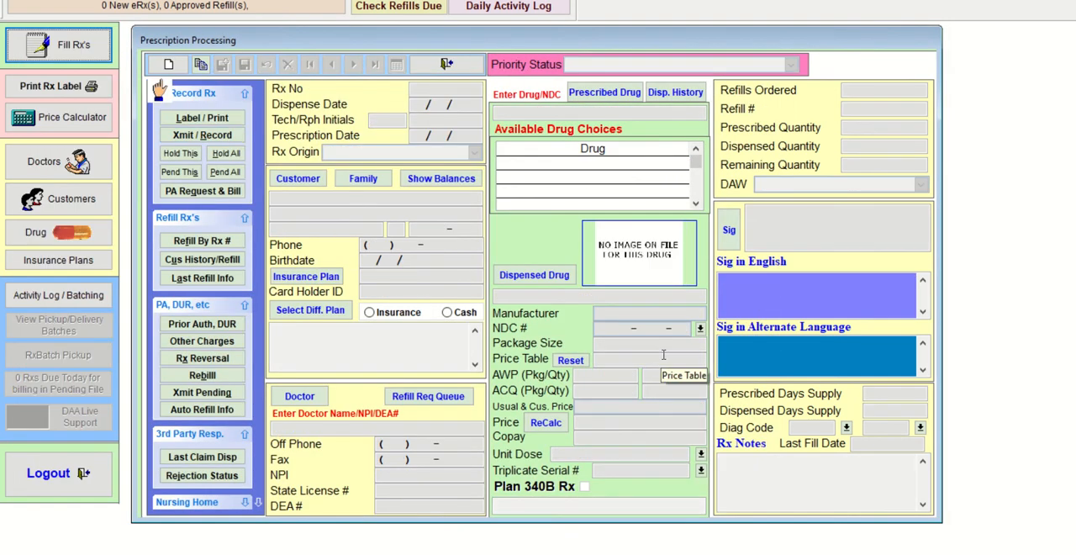
- Open the customer history for refills and look up the customer who has COUMADIN on file by last name
click(236, 262)
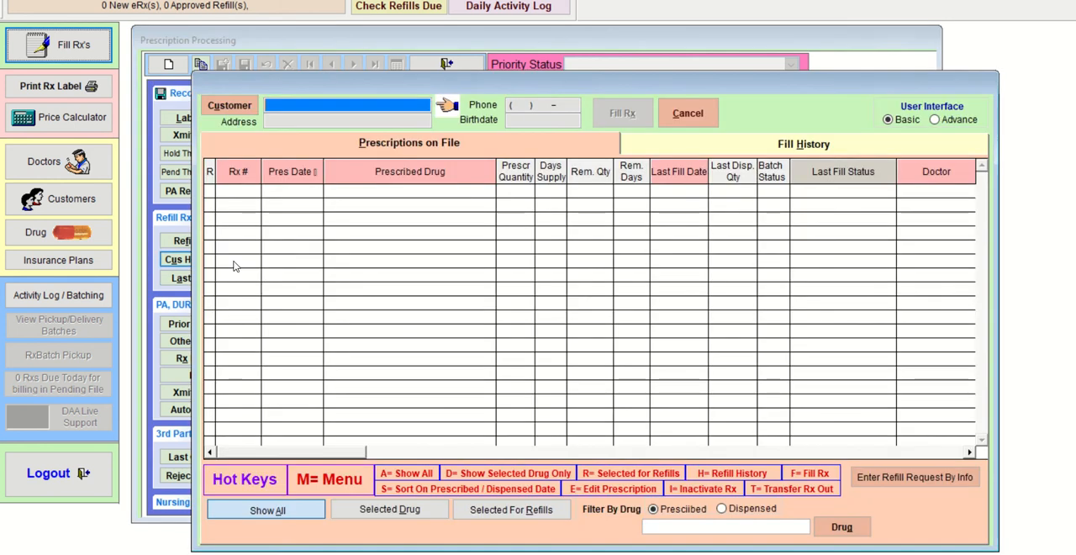
text(FRANK)
key(Return)
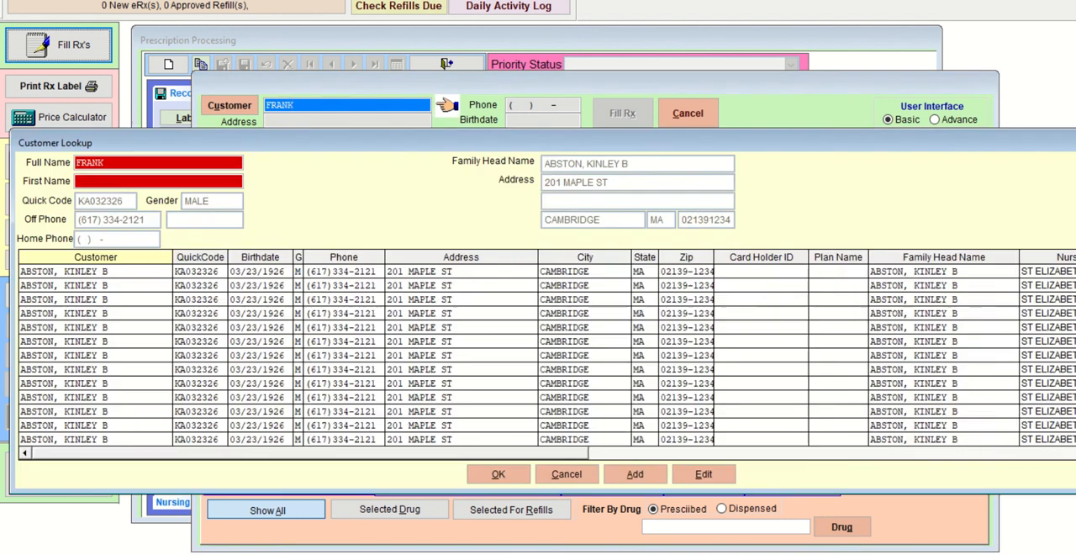
key(Down)
key(Return)
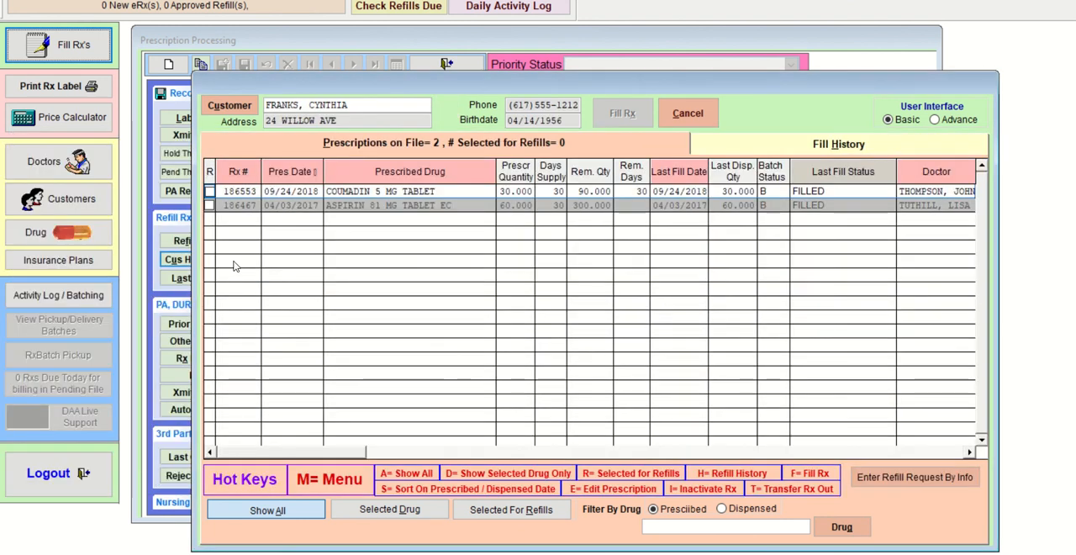
- Request a refill of the COUMADIN 5 MG TABLET prescription and continue as is despite the refill-too-soon warning
click(209, 192)
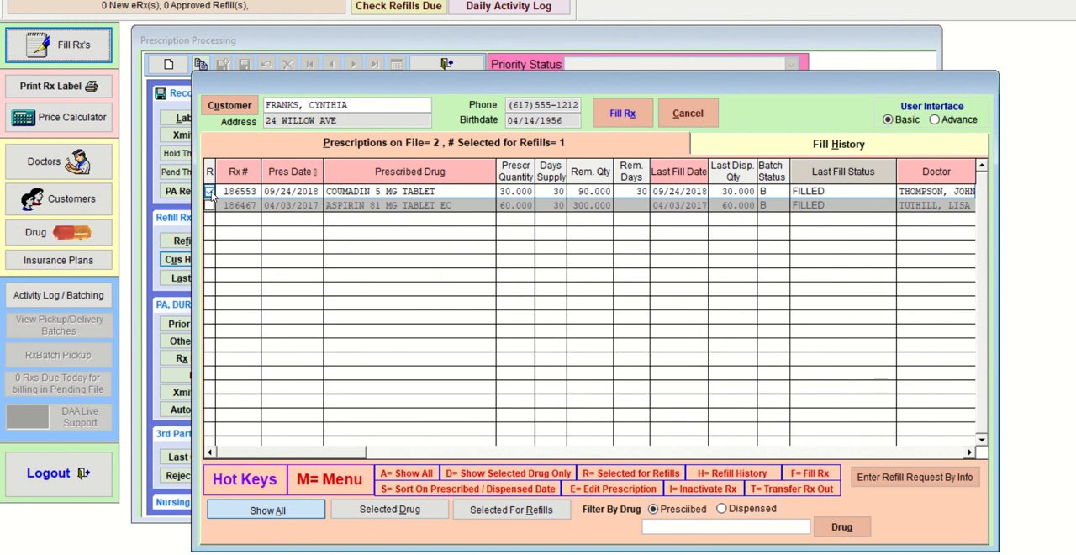
click(619, 118)
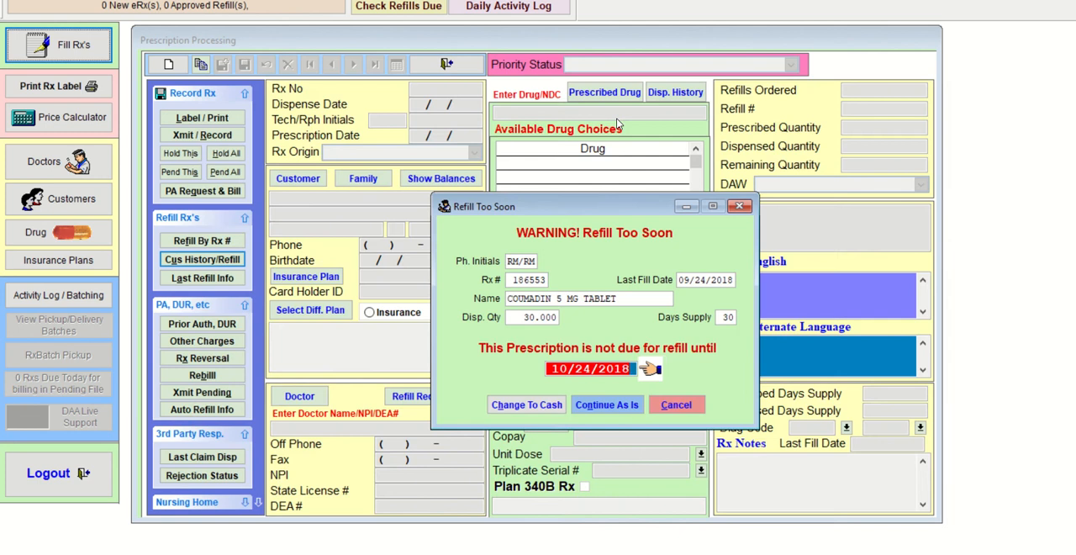
click(607, 405)
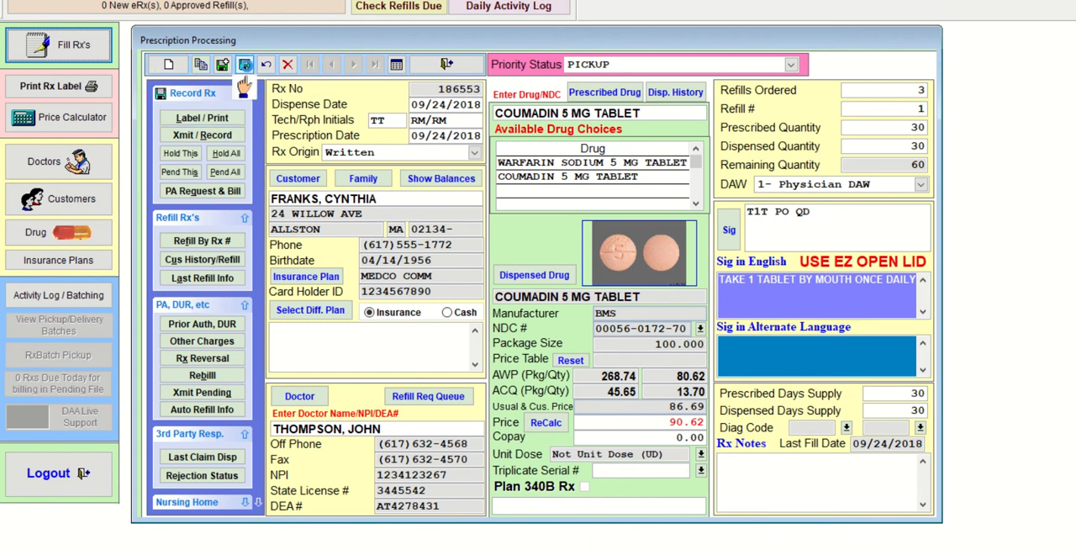
- Transmit the COUMADIN refill claim, close its claim status and choose to make changes and resubmit
click(230, 135)
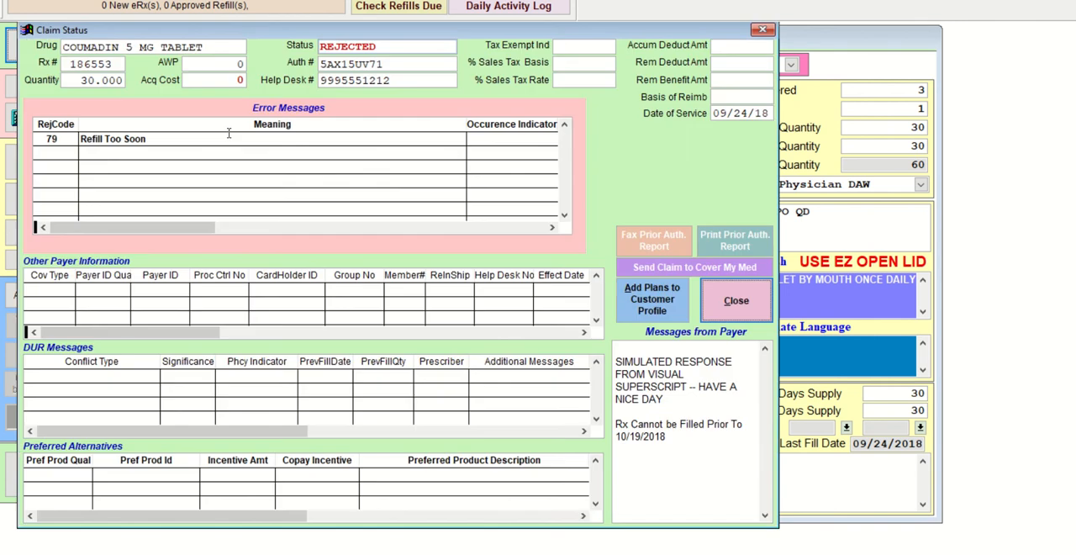
click(737, 301)
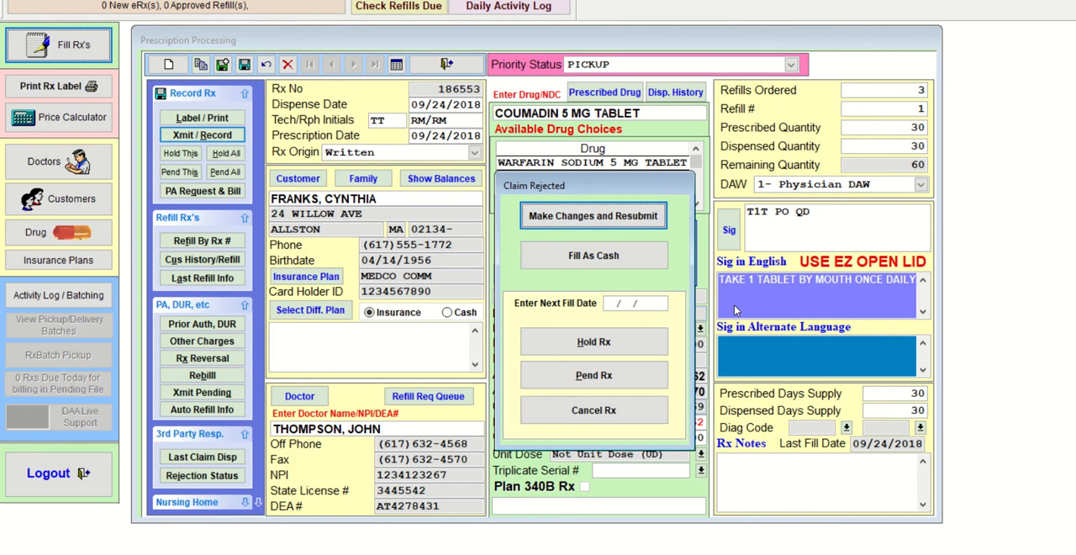
click(601, 218)
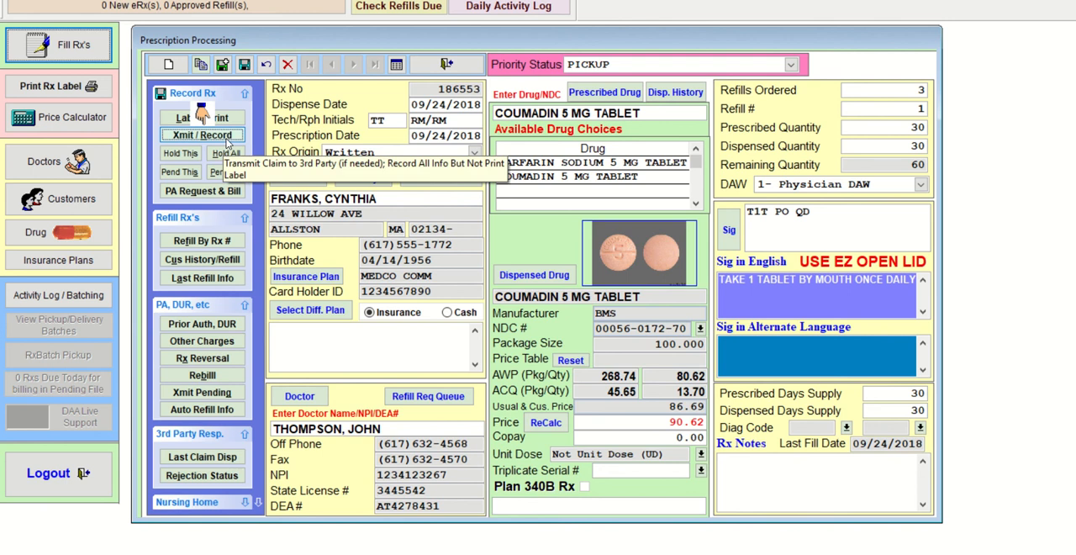
- Resubmit the COUMADIN refill claim, then return to the prescription to make changes again
click(225, 137)
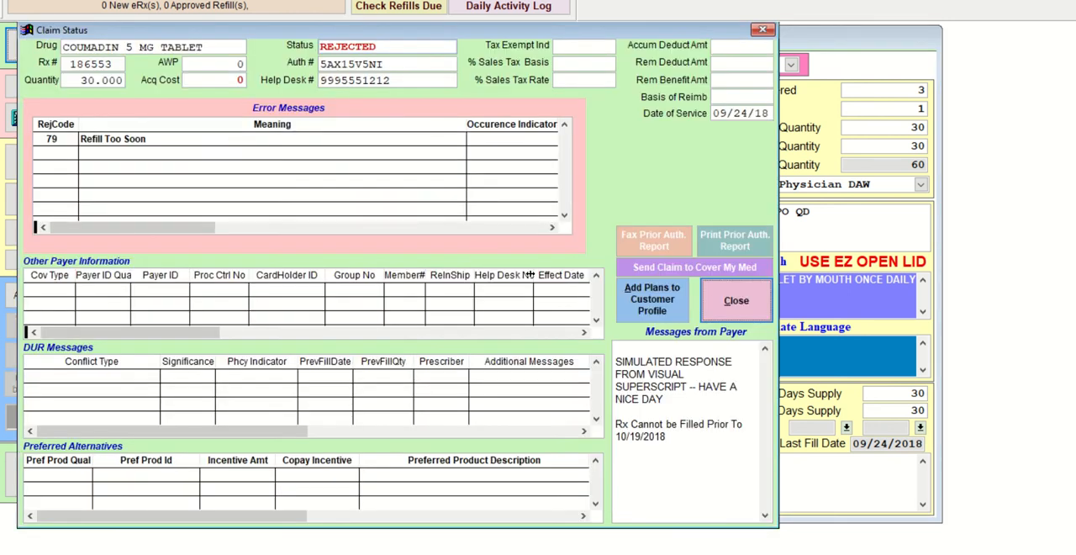
click(733, 303)
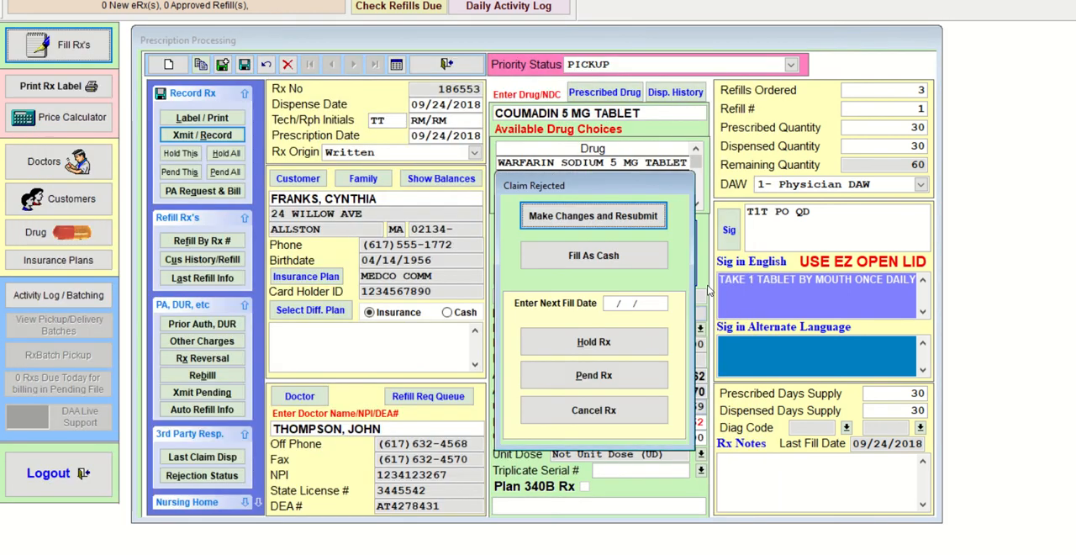
click(619, 218)
- In the COUMADIN refill's prior authorization details, set the first submission clarification code to 04 and leave the second one blank
click(206, 326)
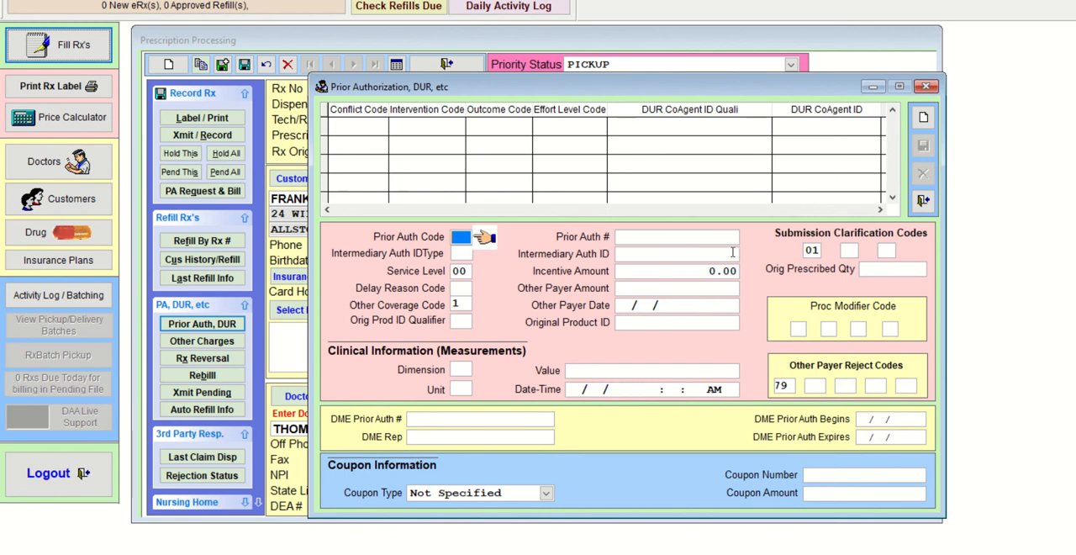
click(816, 250)
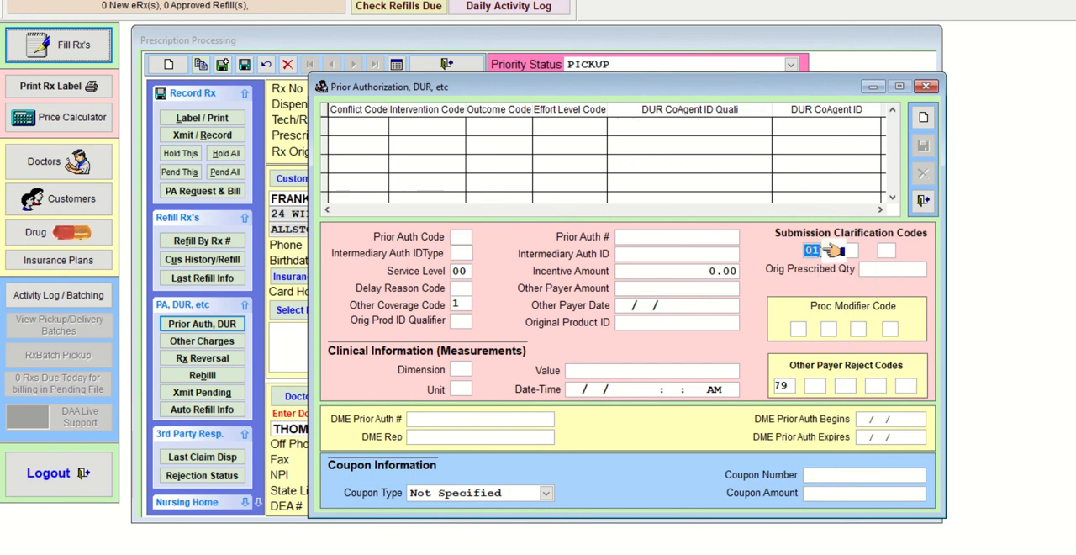
text(00)
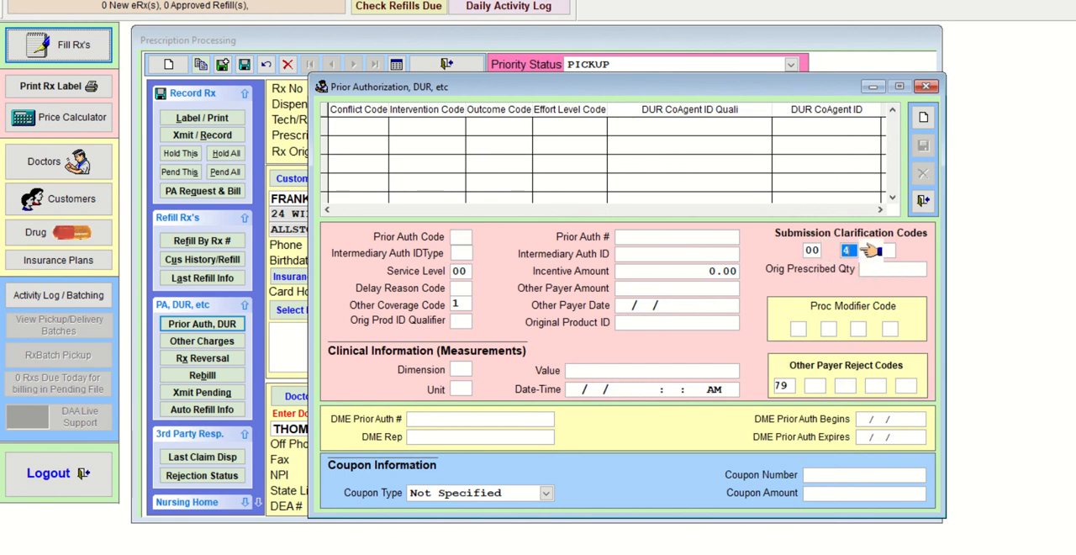
key(Delete)
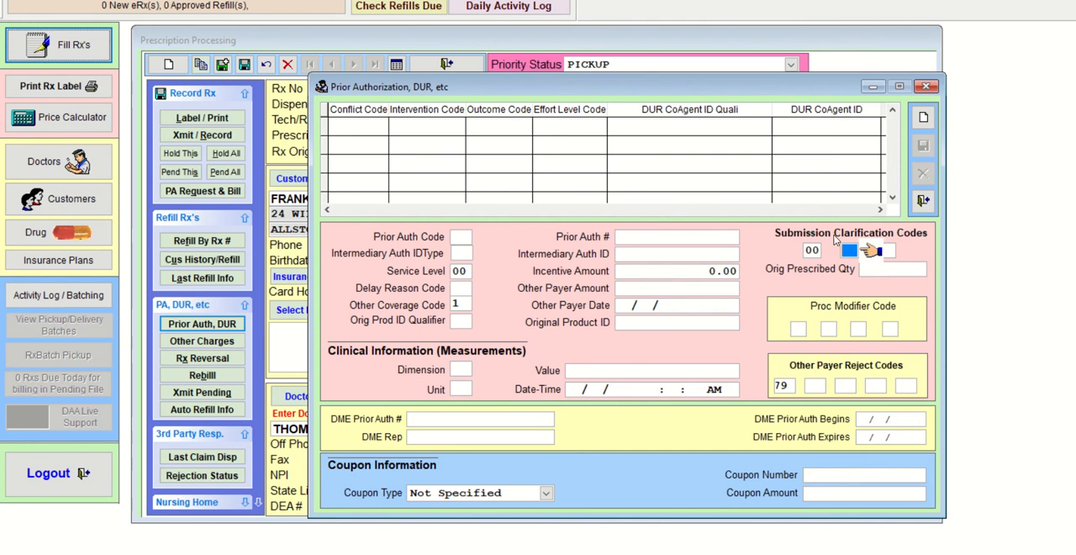
click(813, 250)
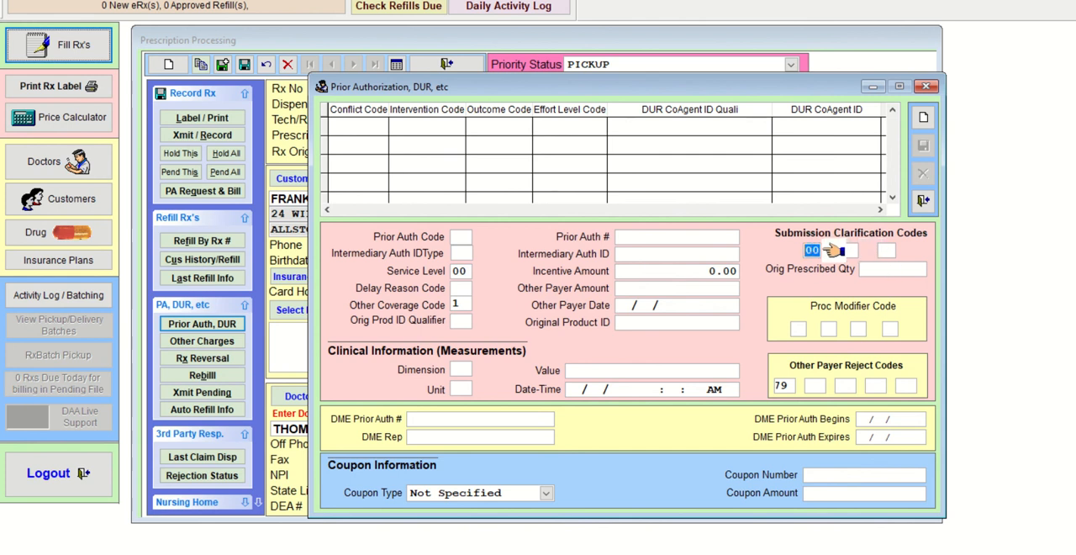
text(04)
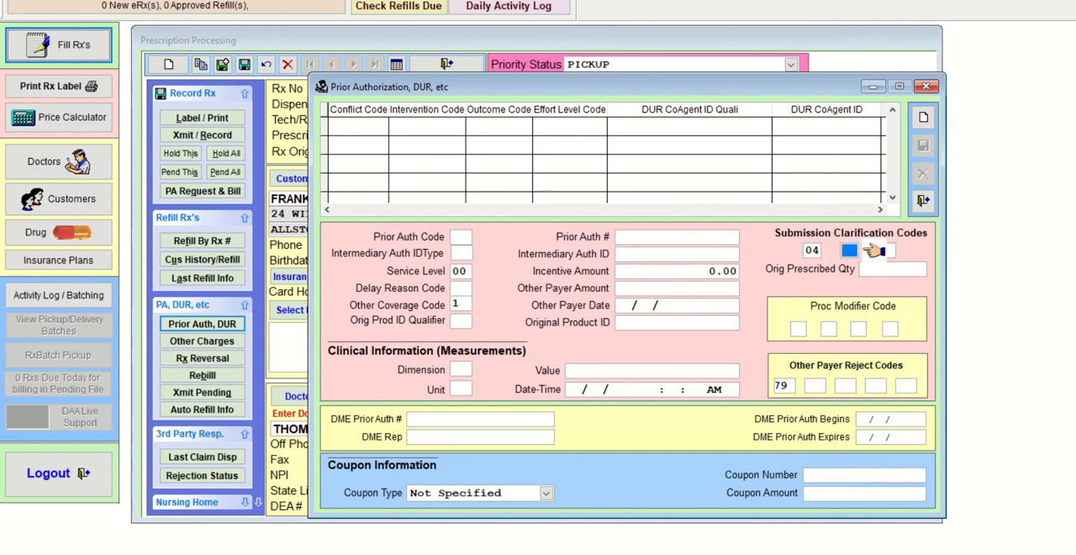
- Leave the prior authorization details, transmit and record the COUMADIN 5 MG TABLET refill claim, and close its claim status
click(925, 86)
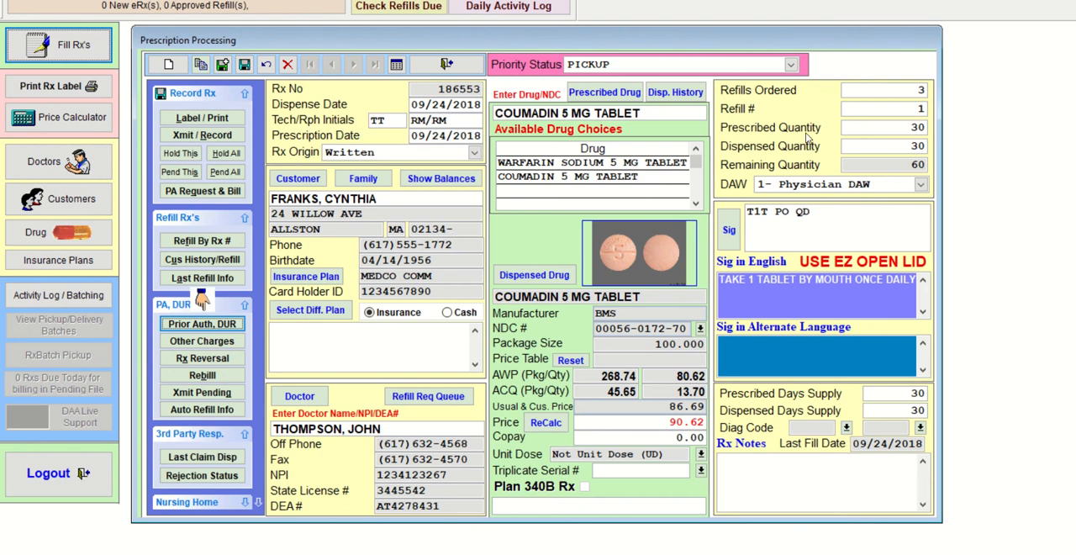
click(206, 135)
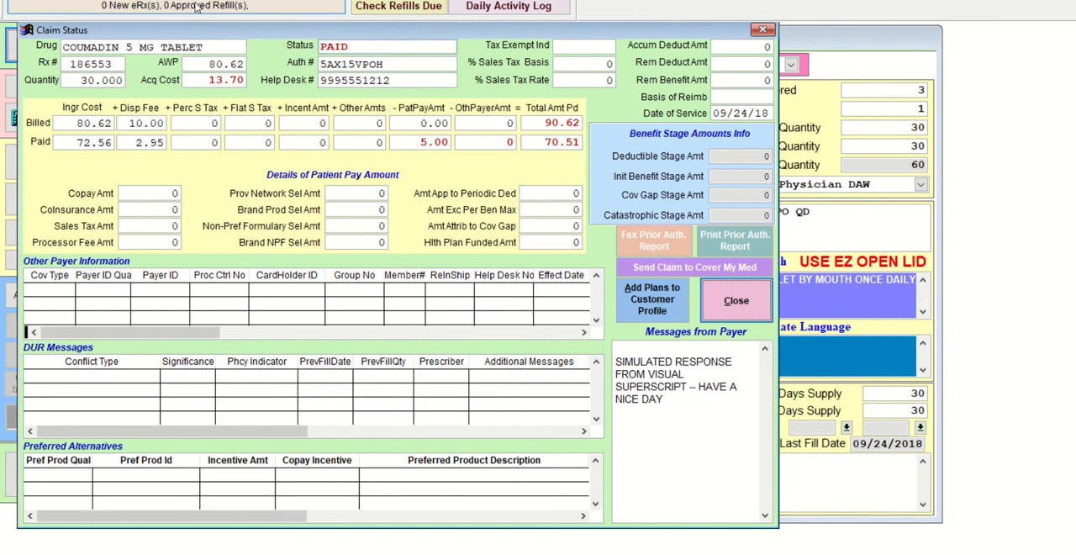
drag(264, 26, 420, 68)
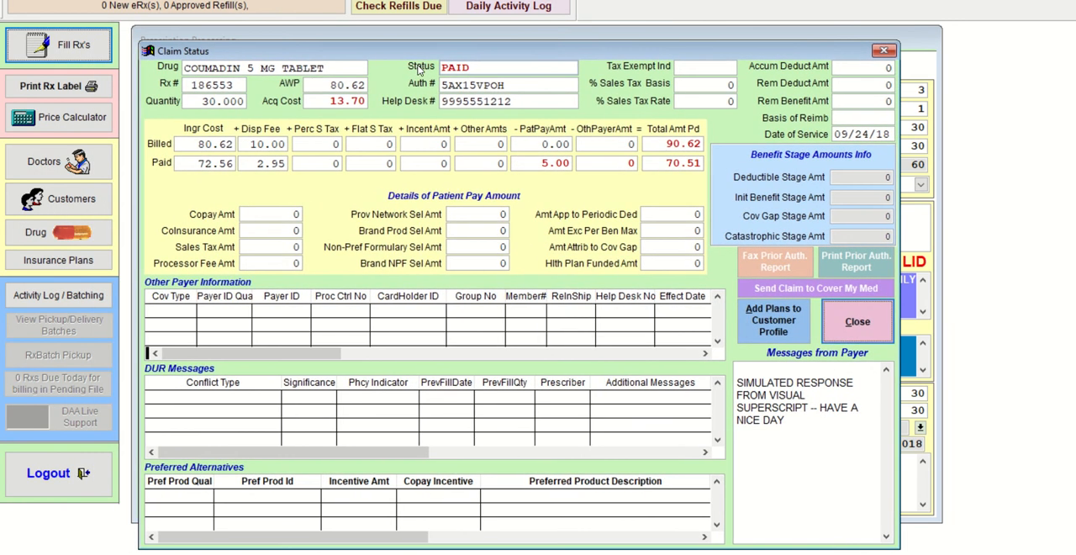
click(857, 320)
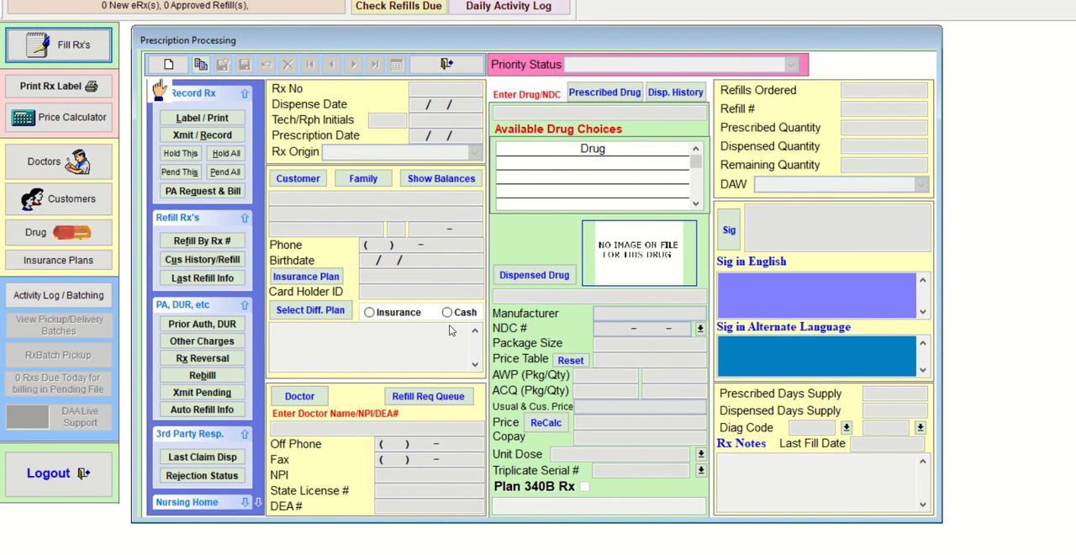
- Open the customer history for refills and bring up the customer lookup
click(202, 260)
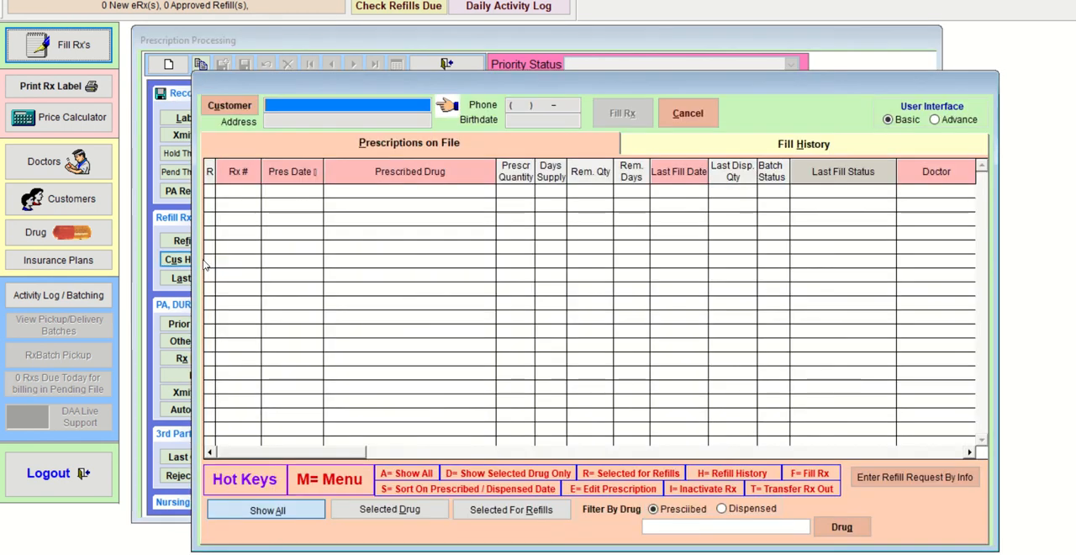
text(P)
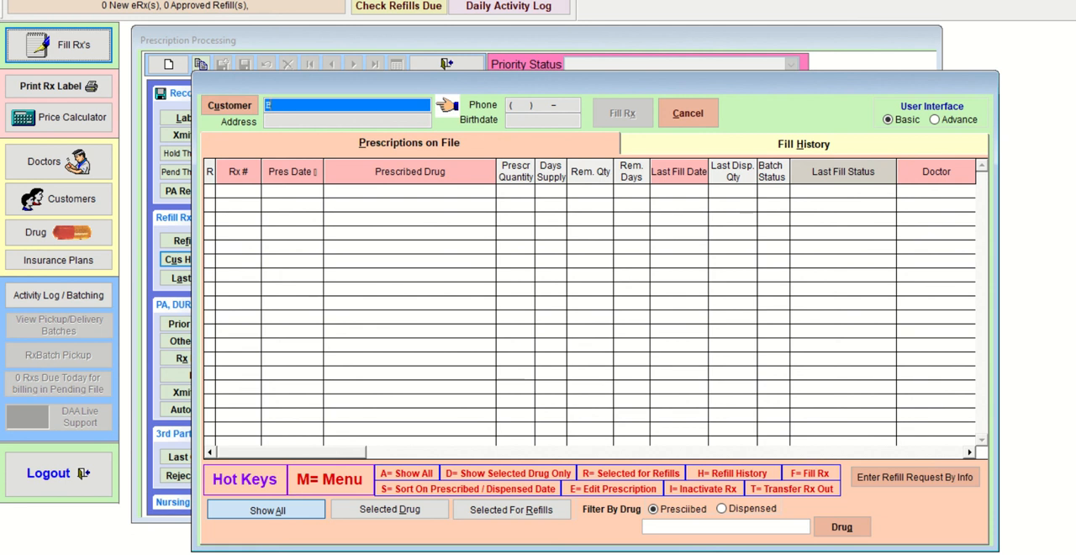
text(USDFA)
key(Return)
key(alt+a)
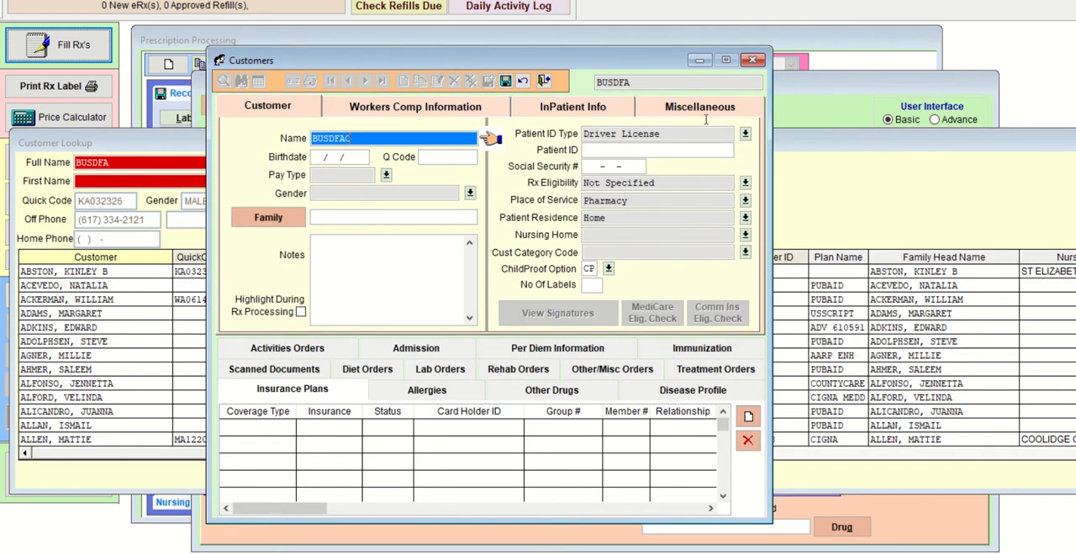
click(544, 81)
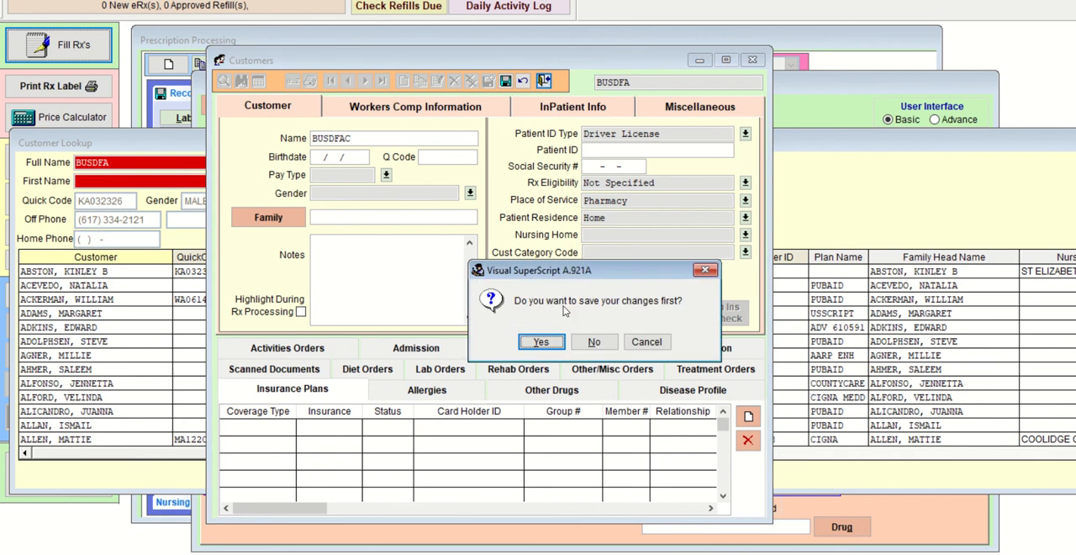
click(592, 342)
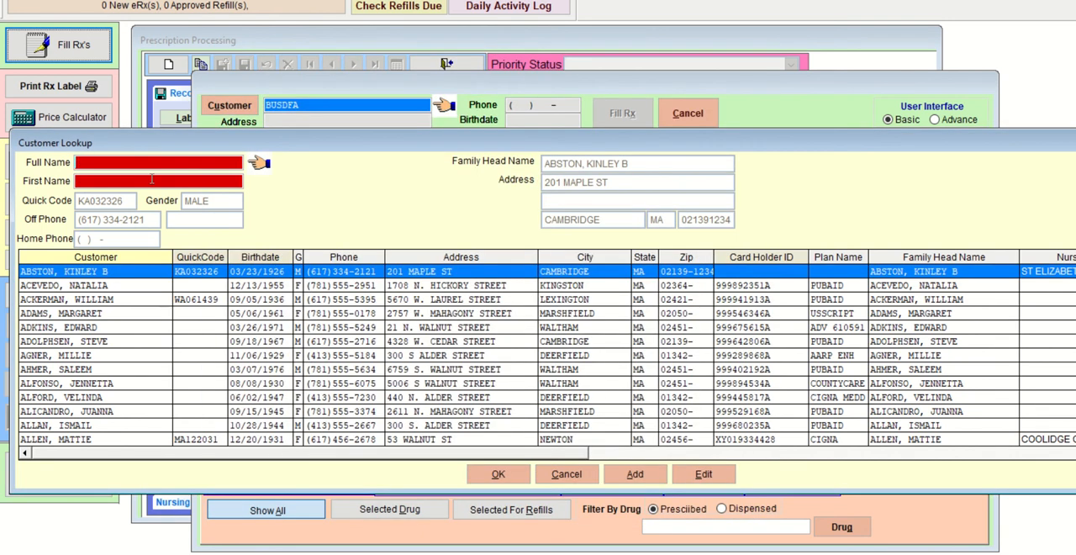
- Look up the customer by the start of the last name and load the first match's prescriptions on file
text(BUS)
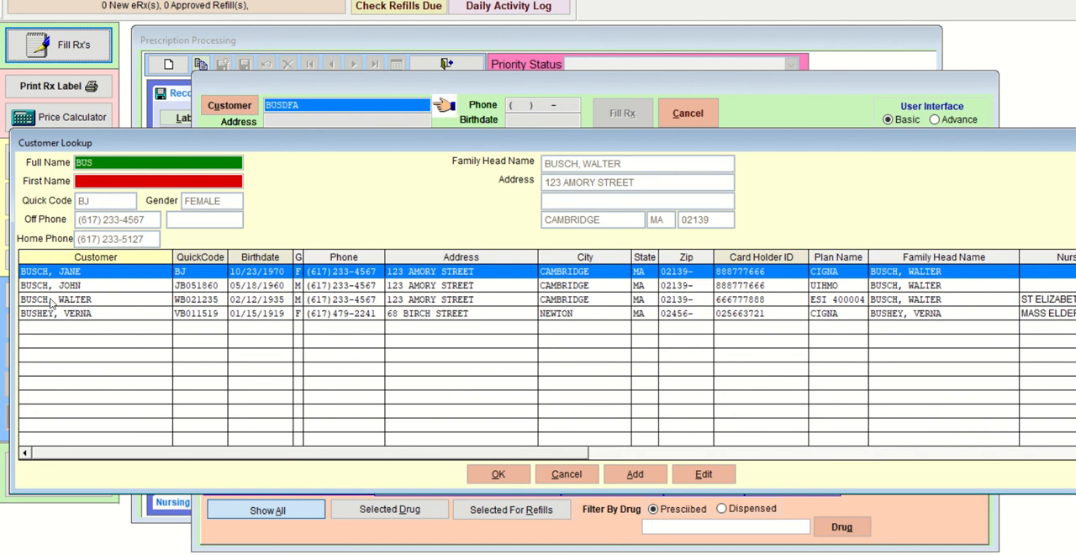
key(Down)
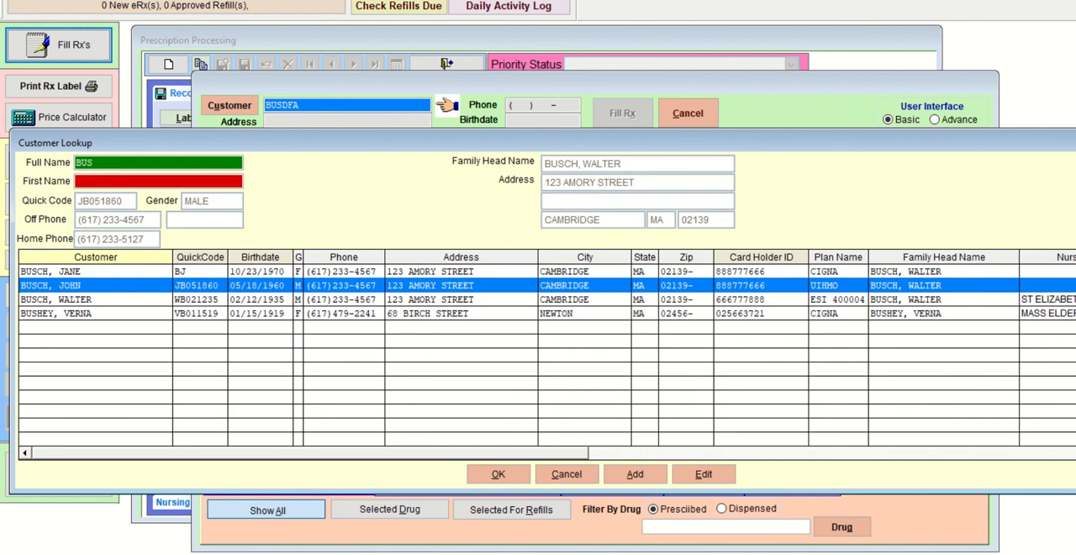
key(Up)
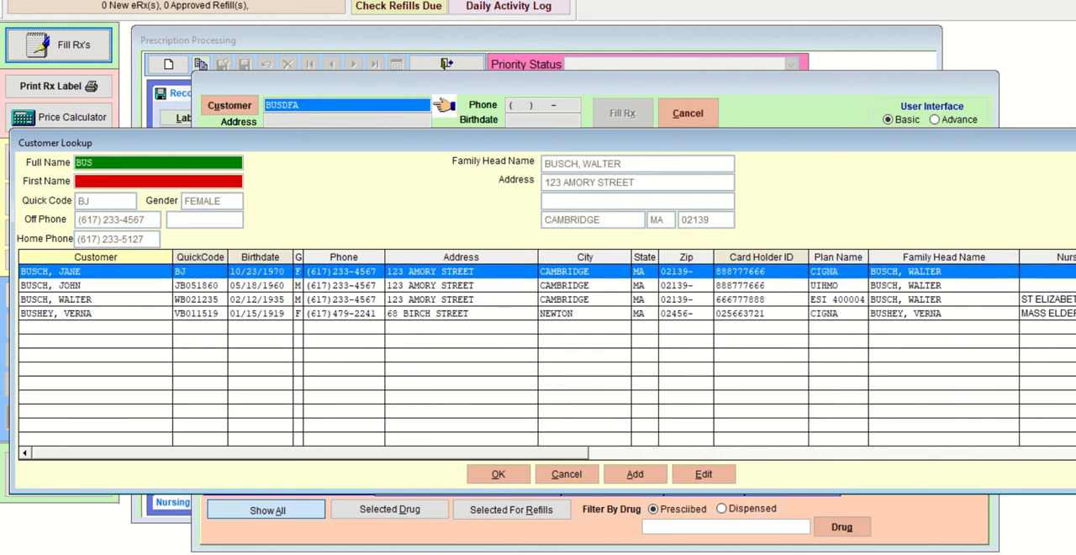
key(Return)
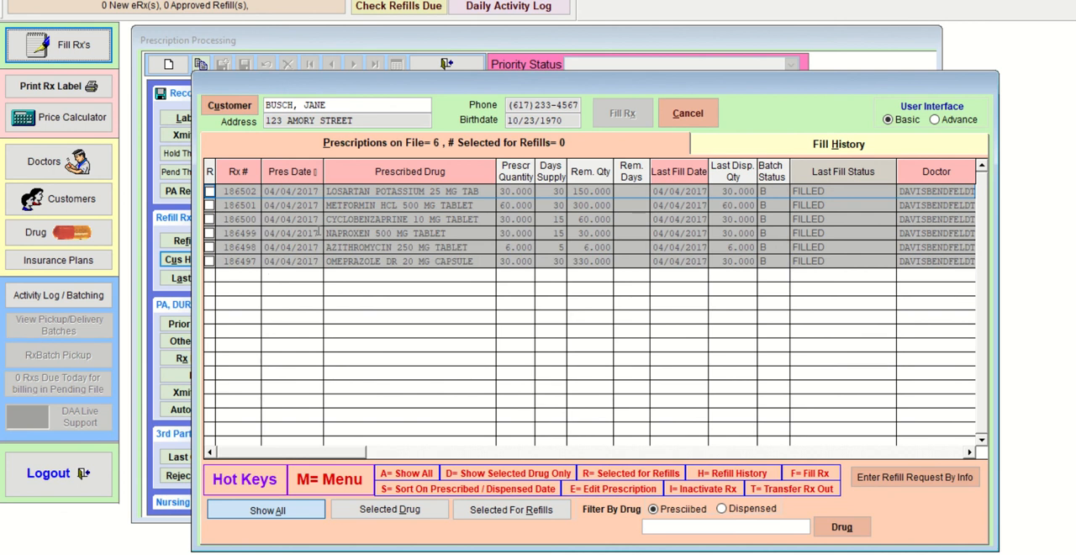
- Try to refill the OMEPRAZOLE DR 20 MG CAPSULE and METFORMIN HCL 500 MG TABLET prescriptions together
click(210, 262)
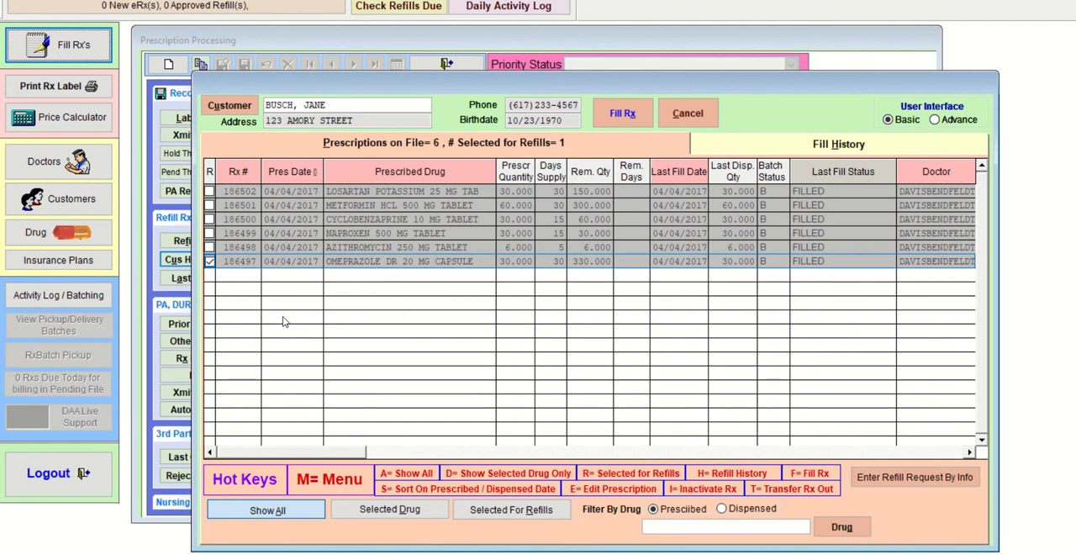
click(210, 205)
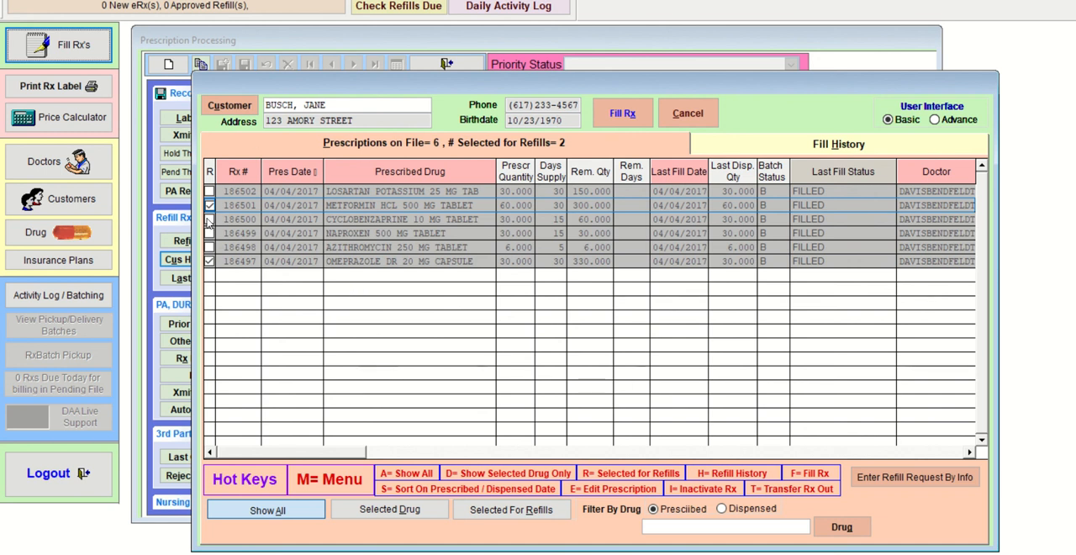
click(623, 115)
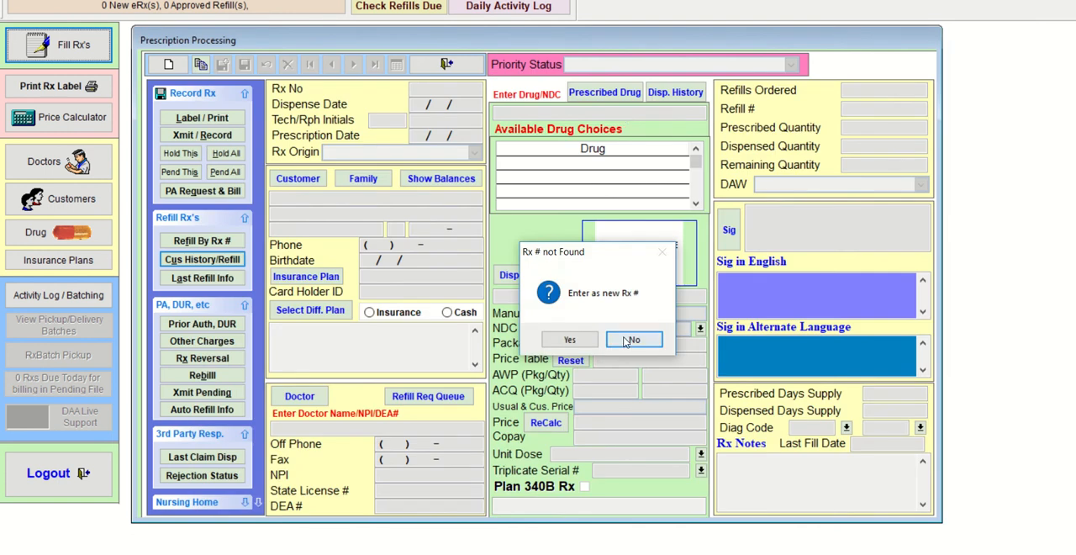
- Accept entering the selected refills as new Rx numbers and confirm deleting the blank METFORMIN record
click(582, 345)
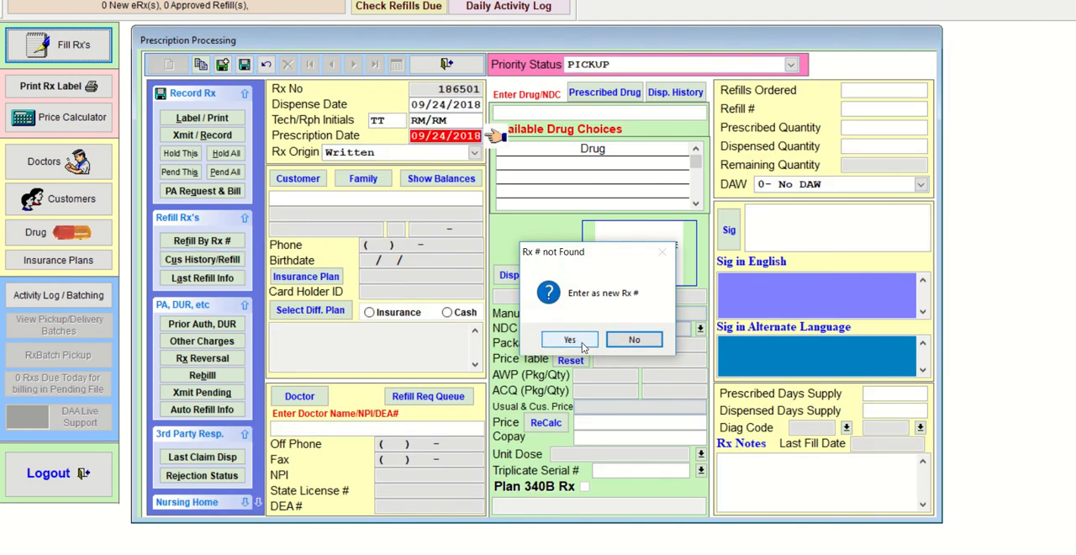
click(583, 345)
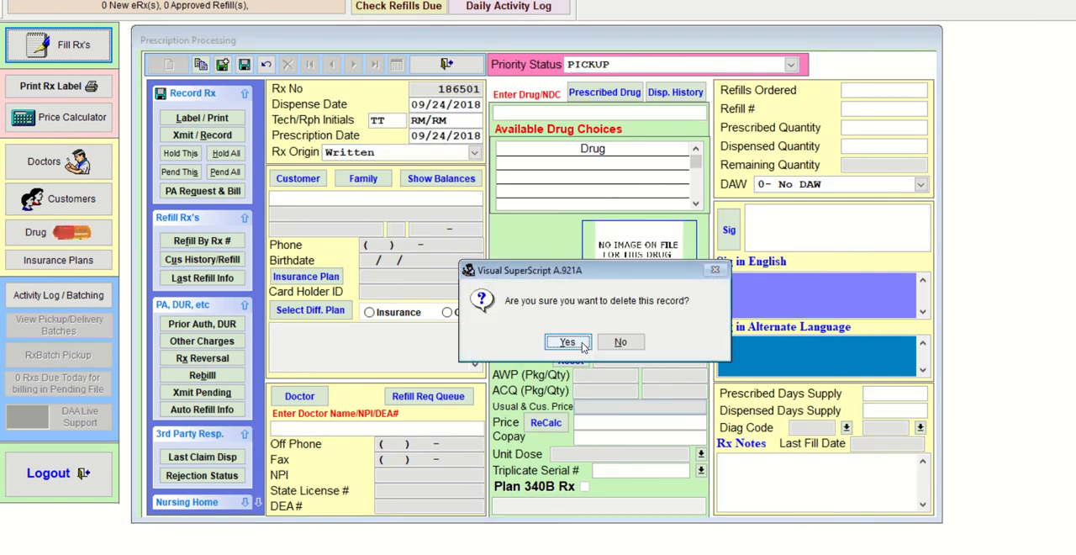
click(583, 344)
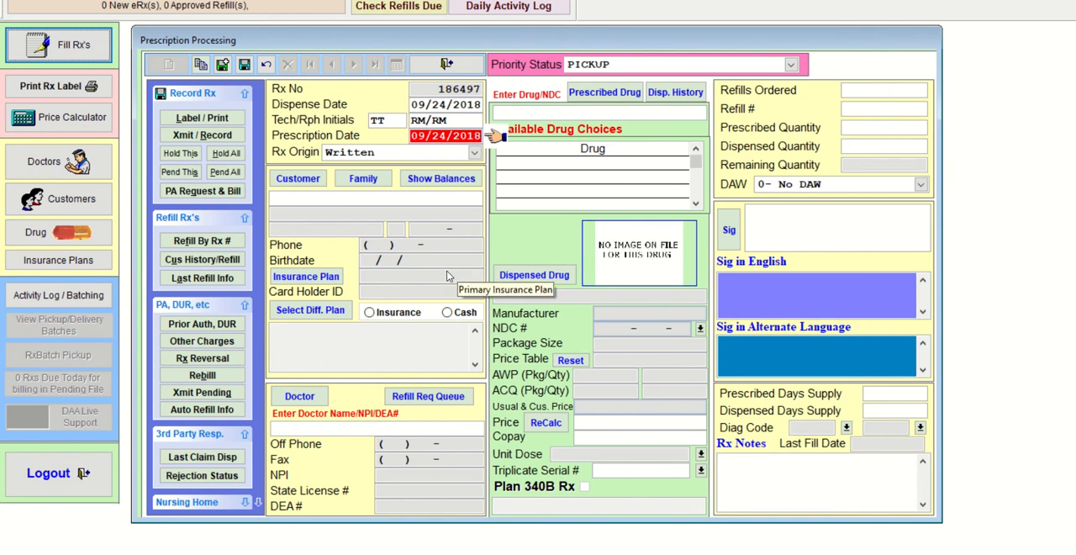
- Cancel out of the customer history and exit prescription processing
click(219, 260)
click(705, 119)
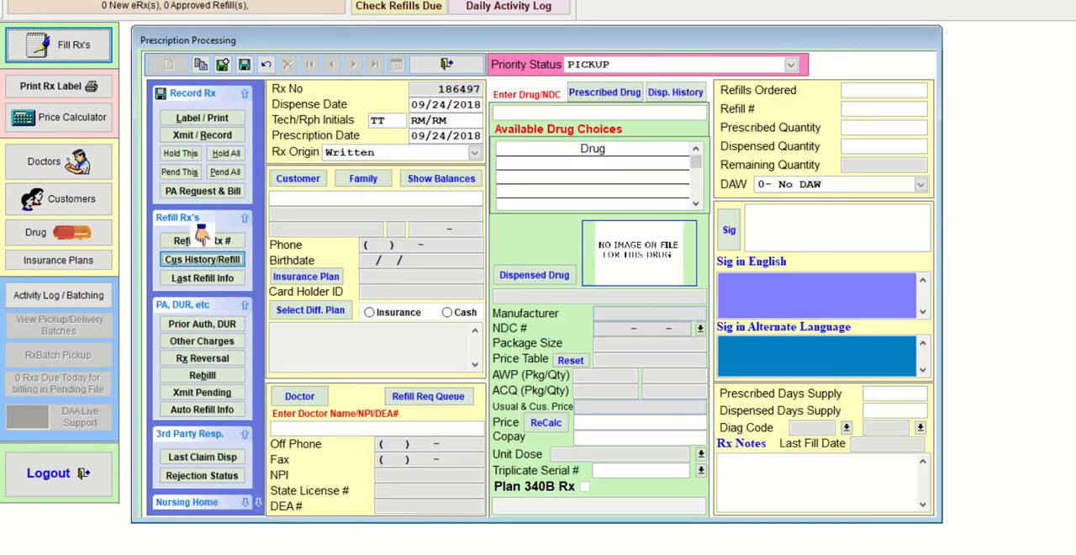
click(471, 65)
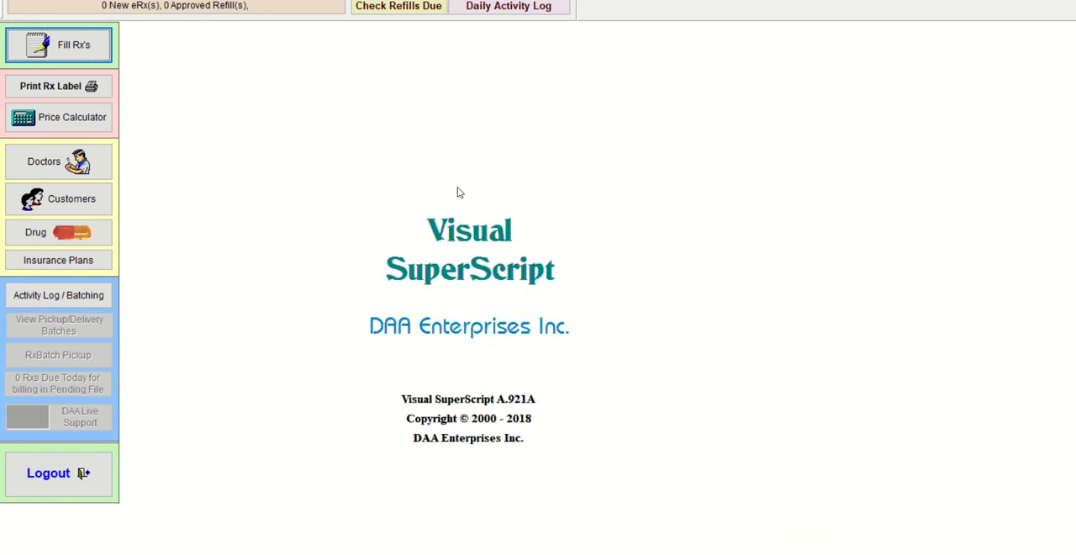
- Reopen prescription processing and load the same customer's prescriptions on file through the customer history
click(91, 61)
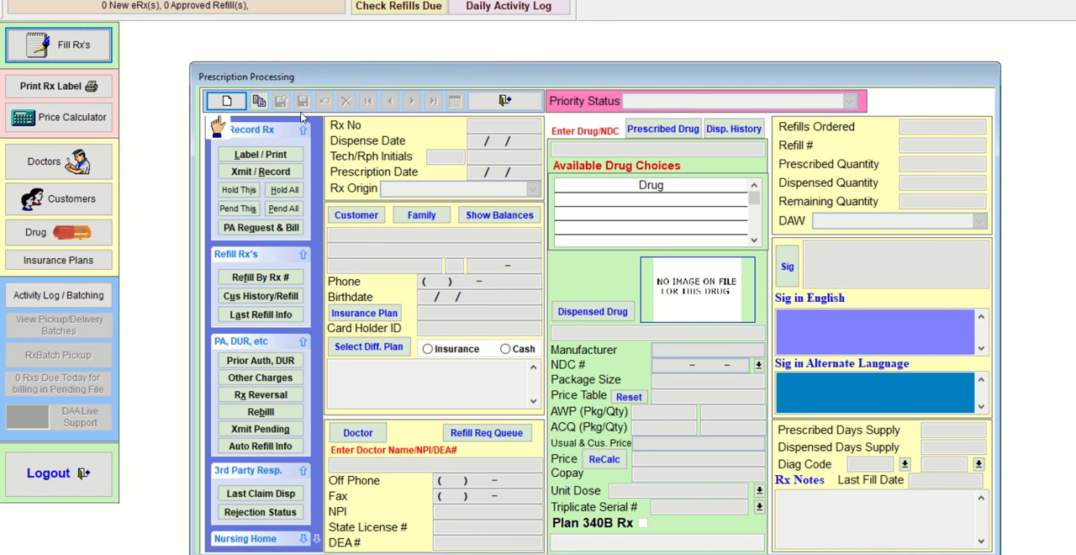
drag(352, 81, 304, 46)
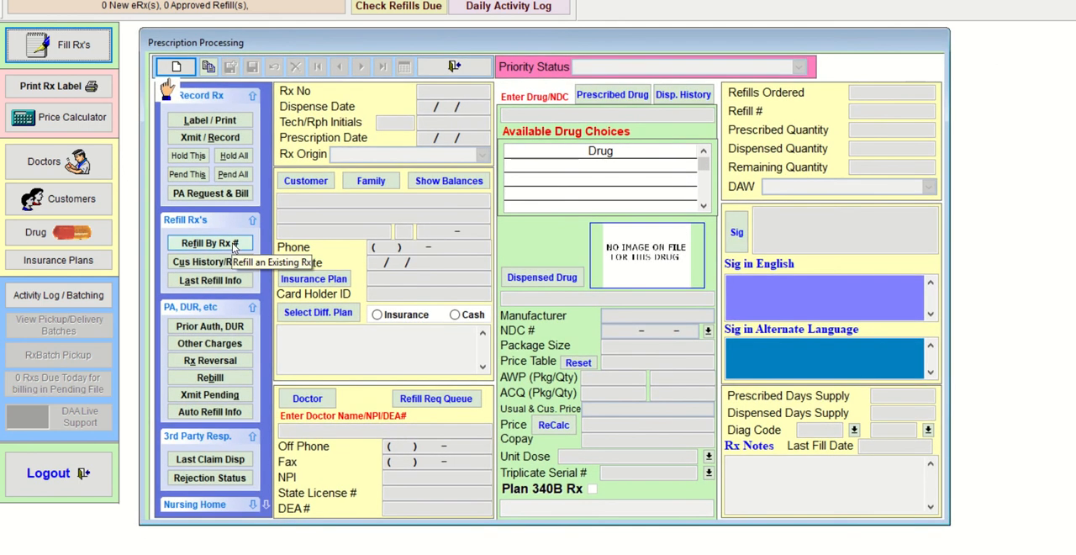
click(210, 262)
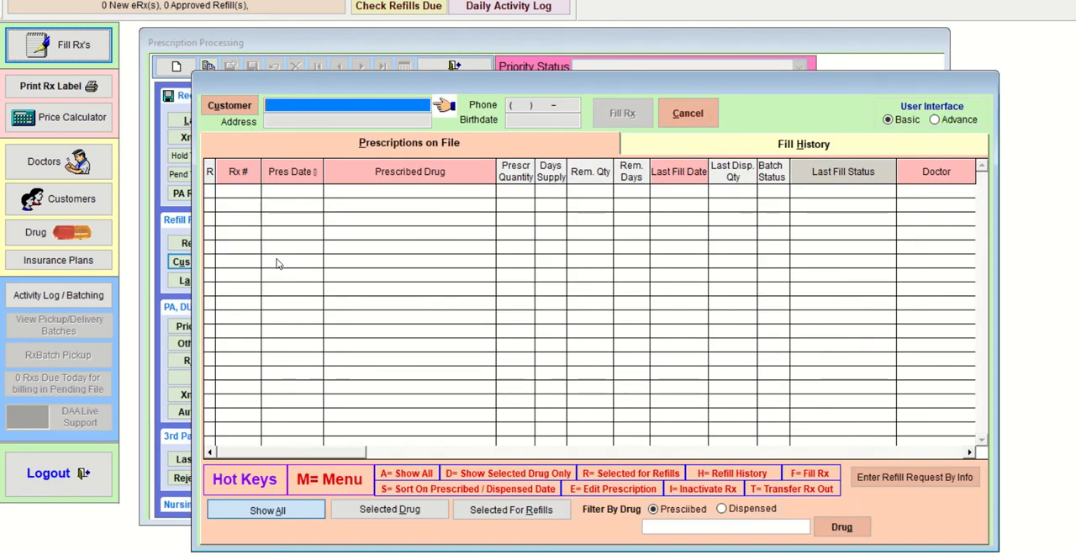
text(BUSCH)
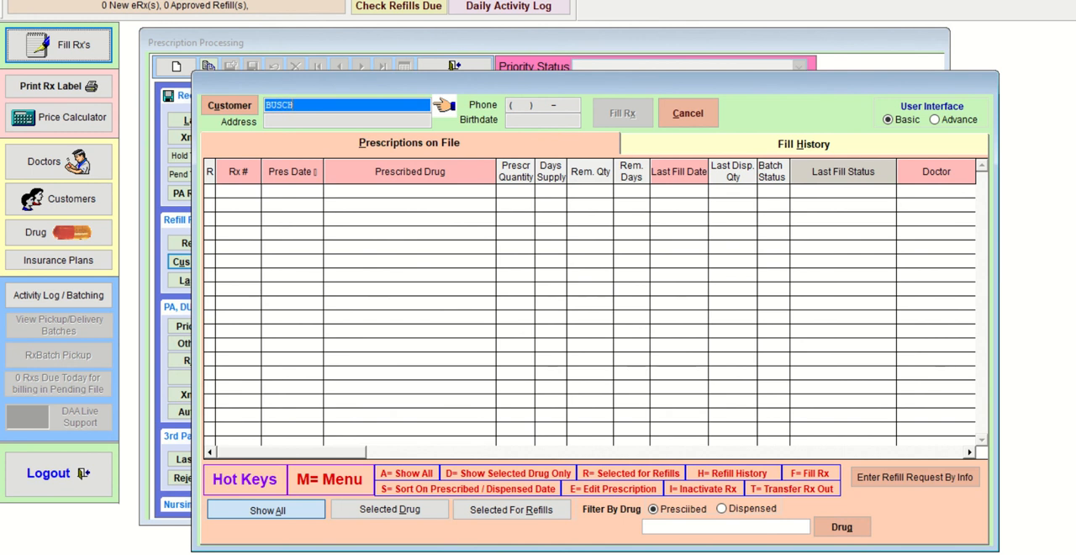
key(Return)
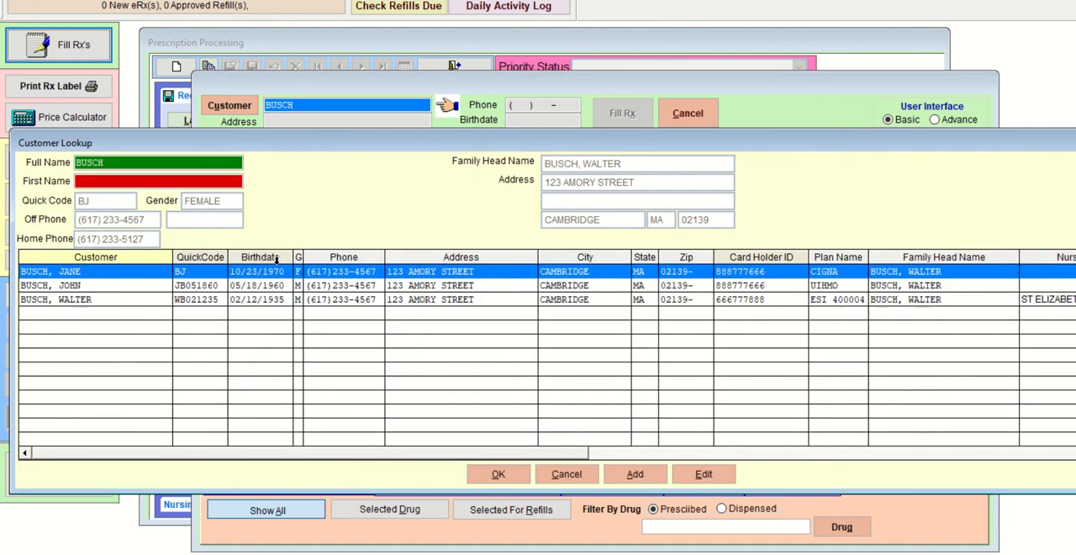
key(Return)
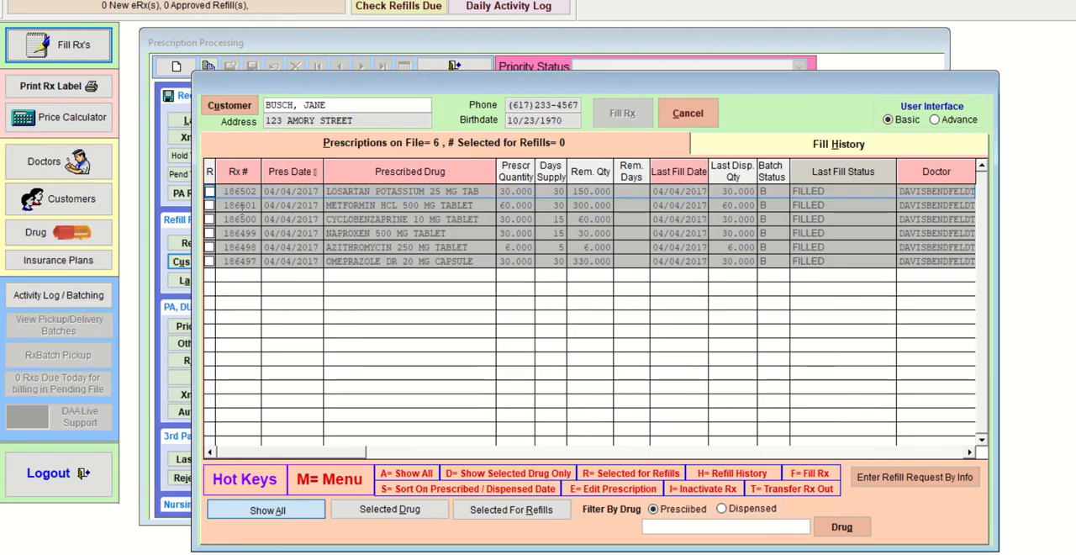
- Try to refill METFORMIN HCL 500 MG TABLET, decline entering it as a new Rx number, and exit prescription processing
click(210, 205)
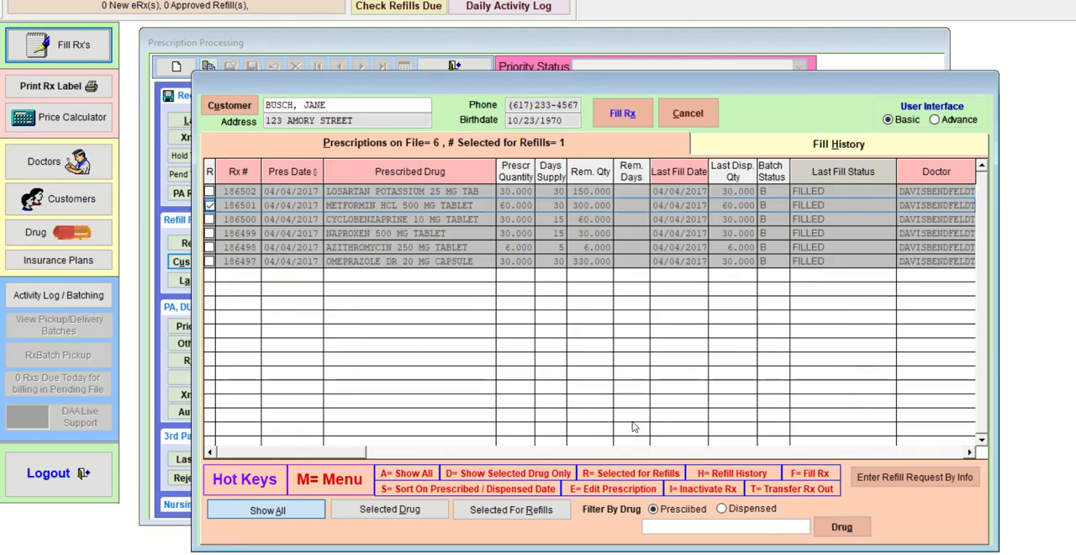
click(637, 117)
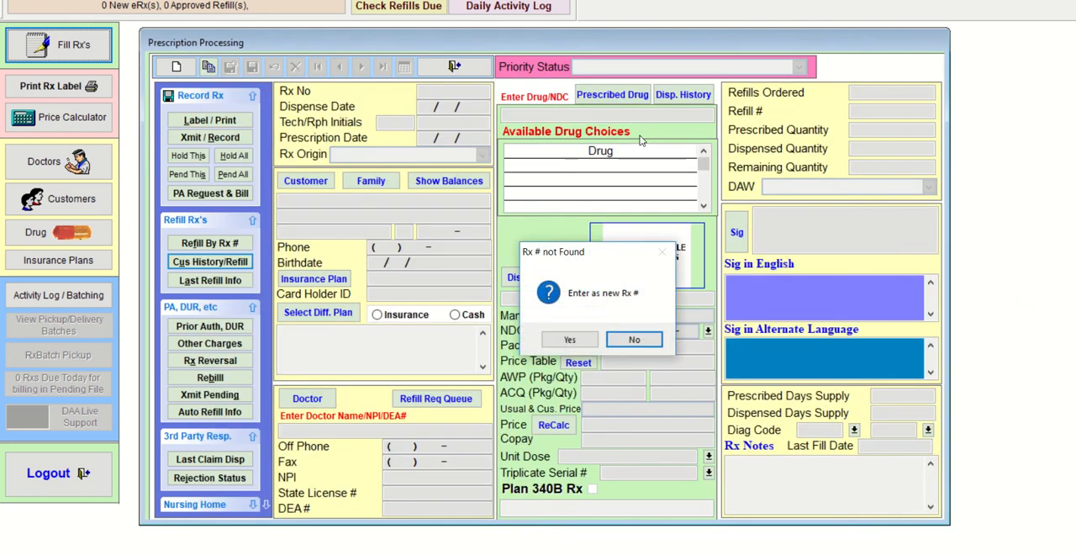
click(631, 339)
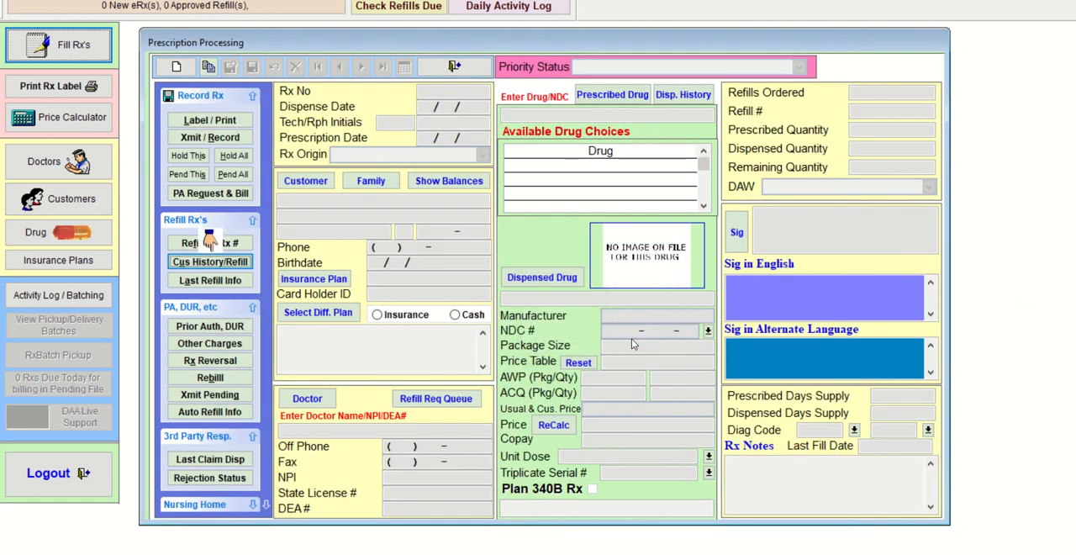
click(466, 66)
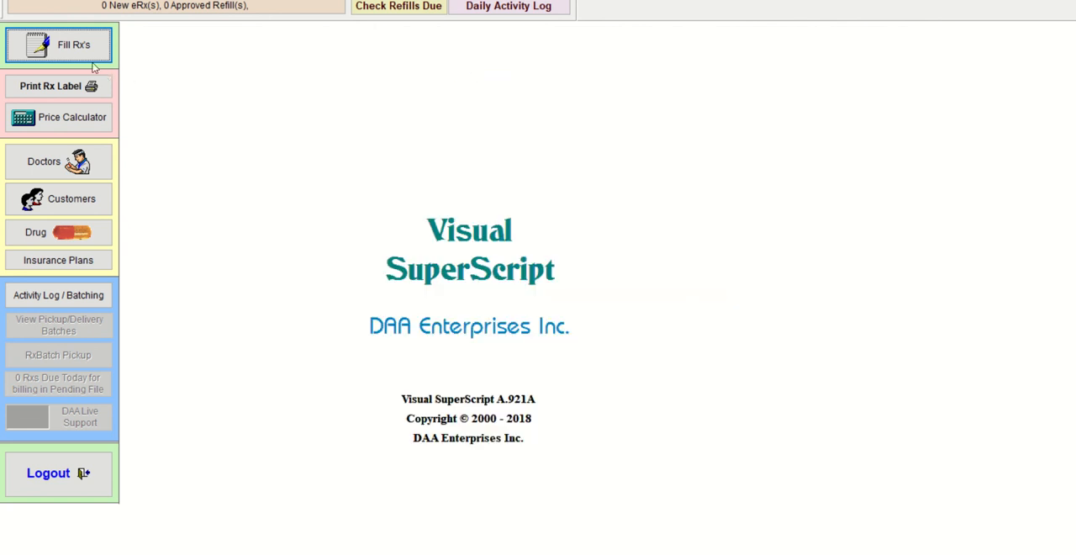
- Start prescription processing again and bring up the same customer's prescription history by last name
click(48, 44)
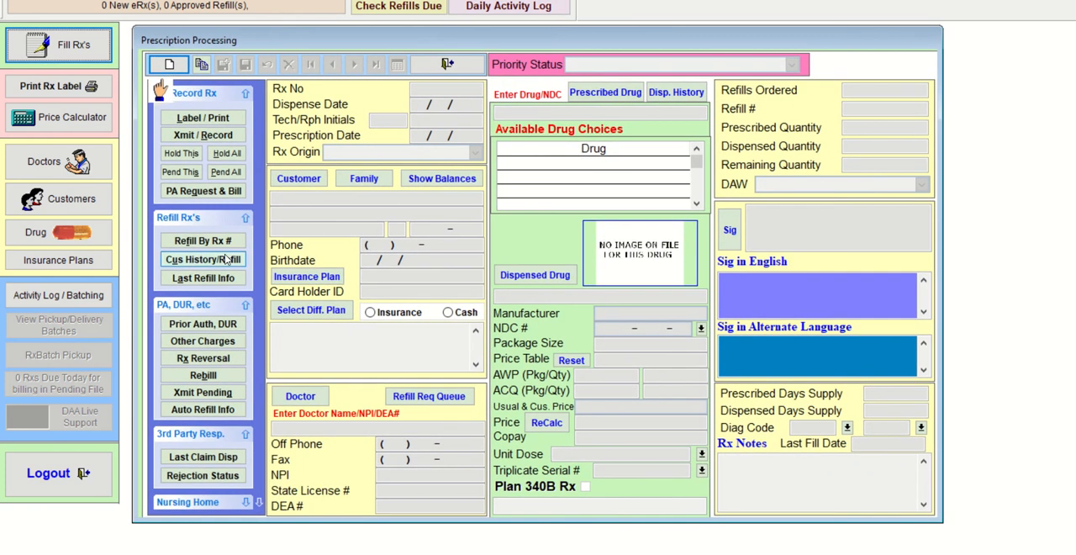
click(227, 260)
text(BU)
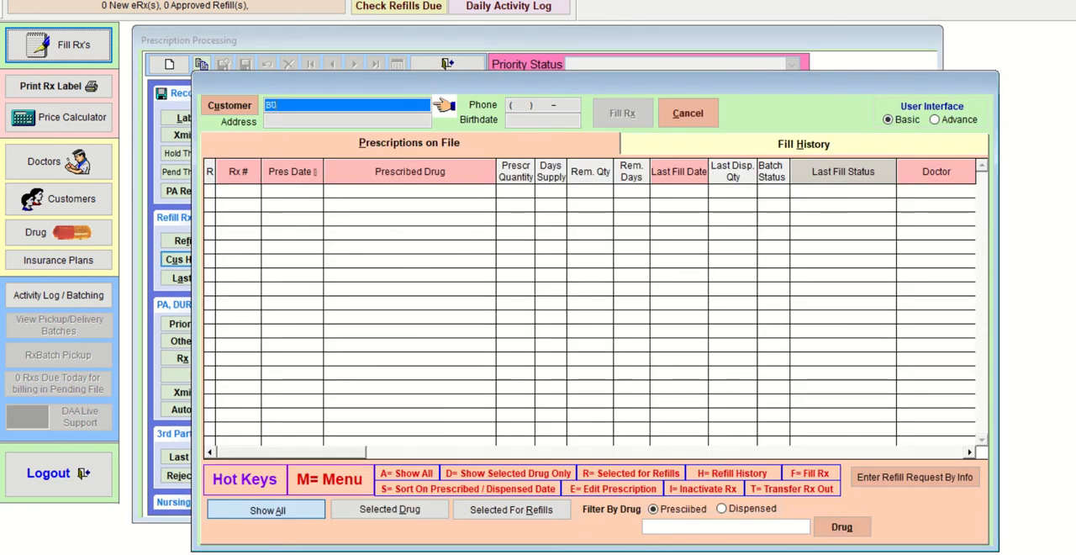
text(SC)
key(Return)
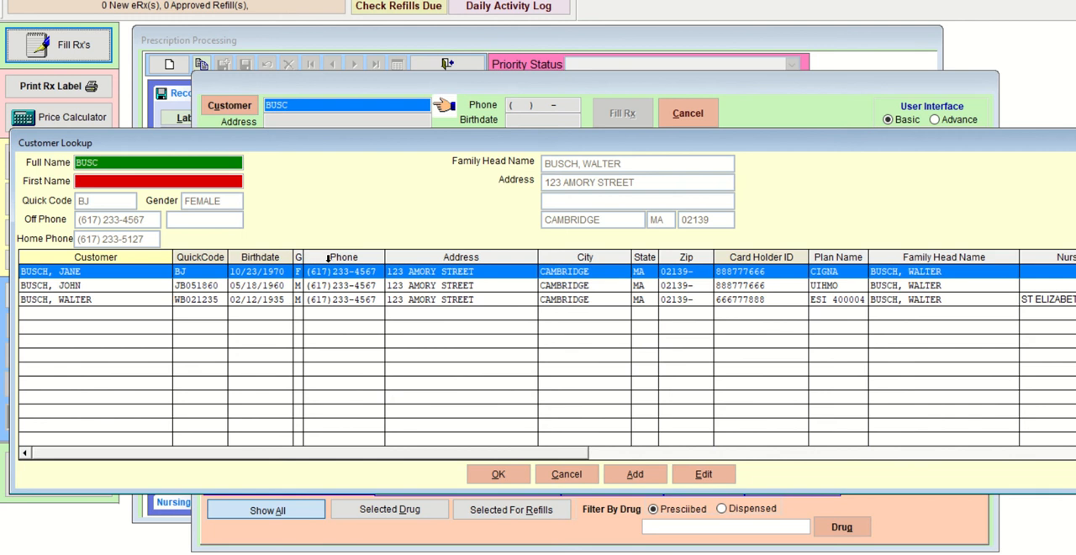
key(Return)
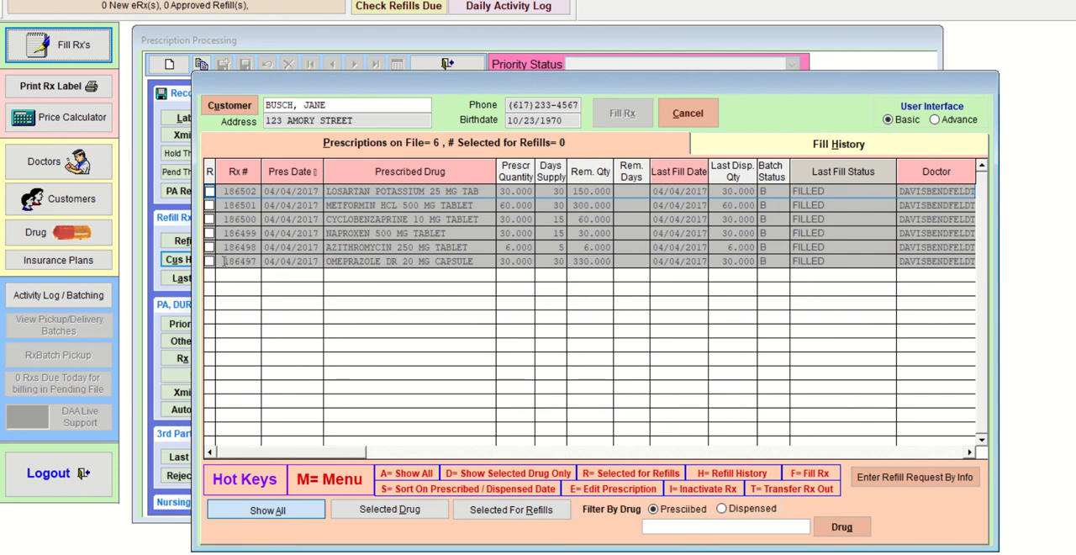
- Try to refill OMEPRAZOLE DR 20 MG CAPSULE, decline entering it as a new Rx number, and dismiss the Rx number entry
click(209, 261)
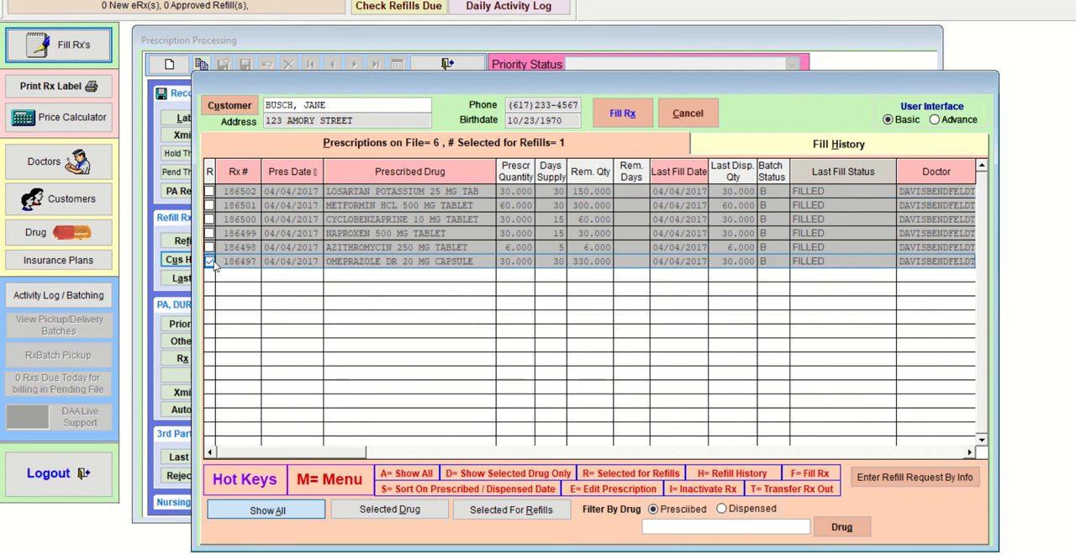
click(610, 114)
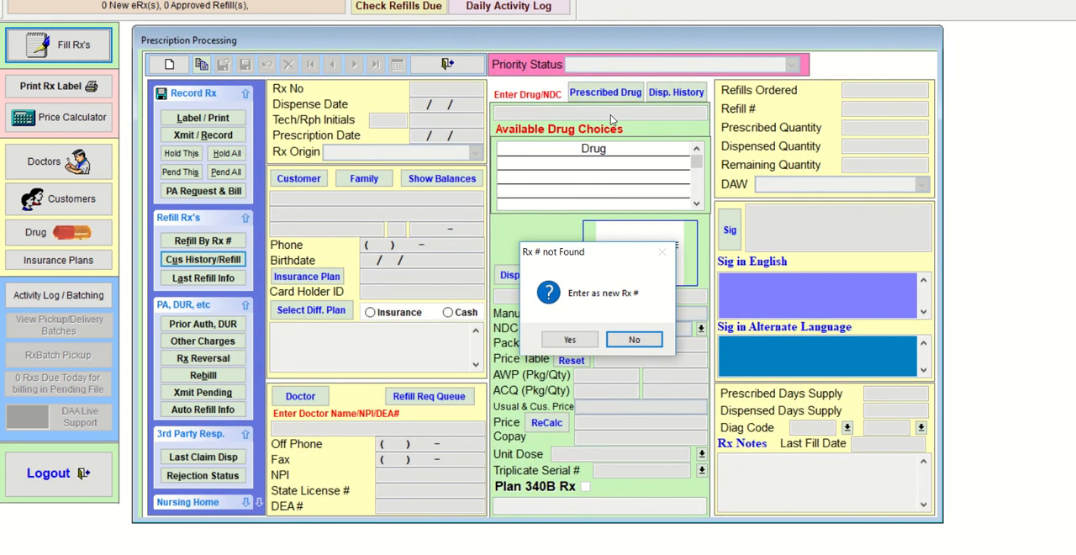
click(624, 338)
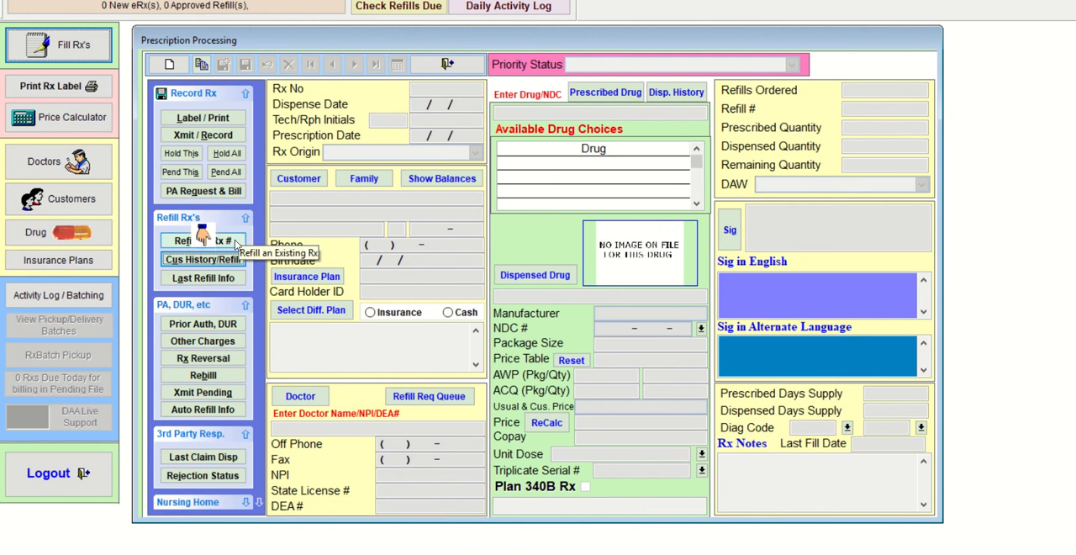
click(233, 242)
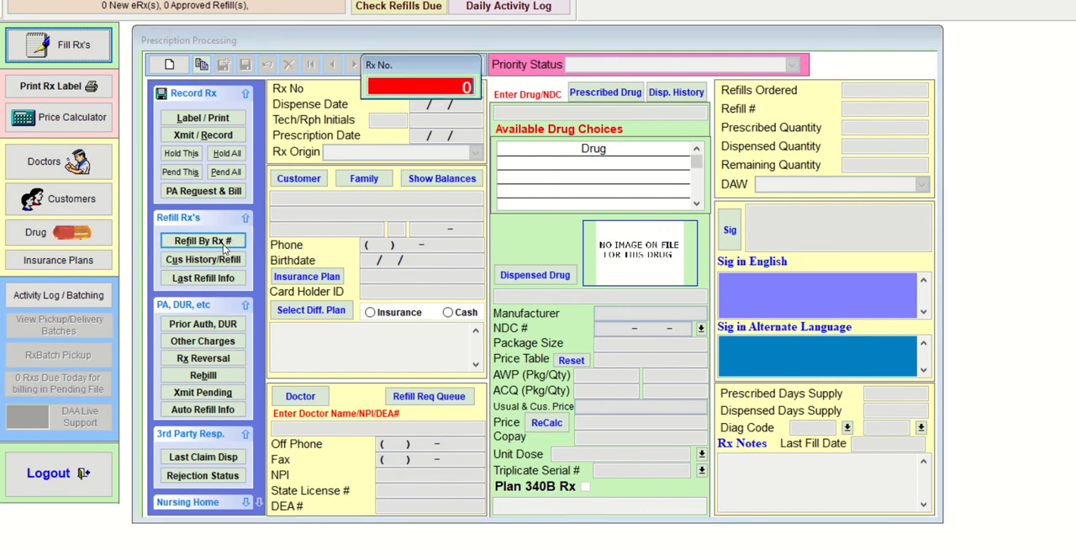
key(Escape)
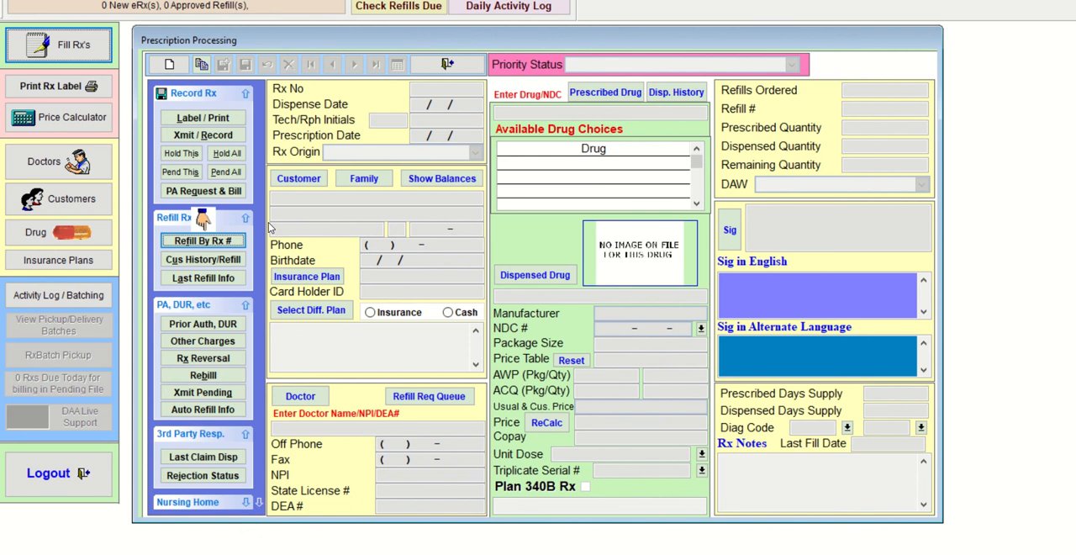
- Look up the female CIGNA customer by partial last name, view the prescriptions on file, and cancel out of the history
click(218, 244)
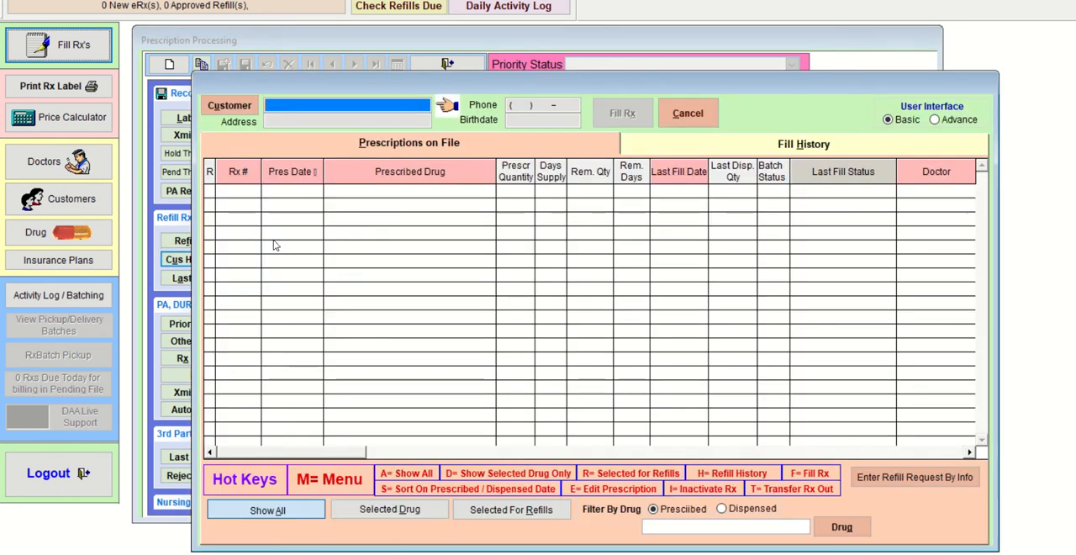
text(DAV)
key(Return)
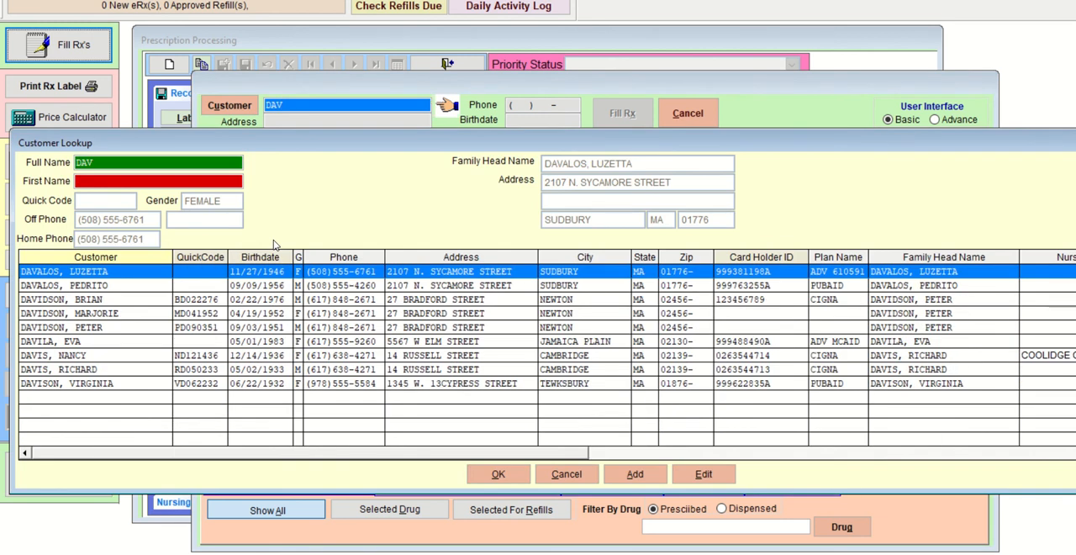
key(Down)
key(Down)
key(Down)
key(Down)
key(Down)
key(Down)
key(Return)
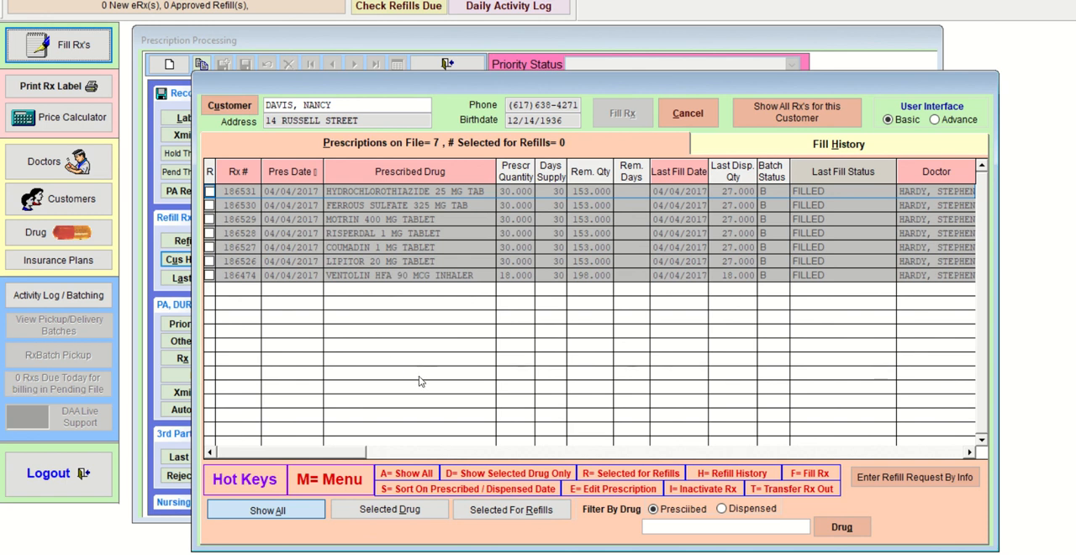
click(694, 117)
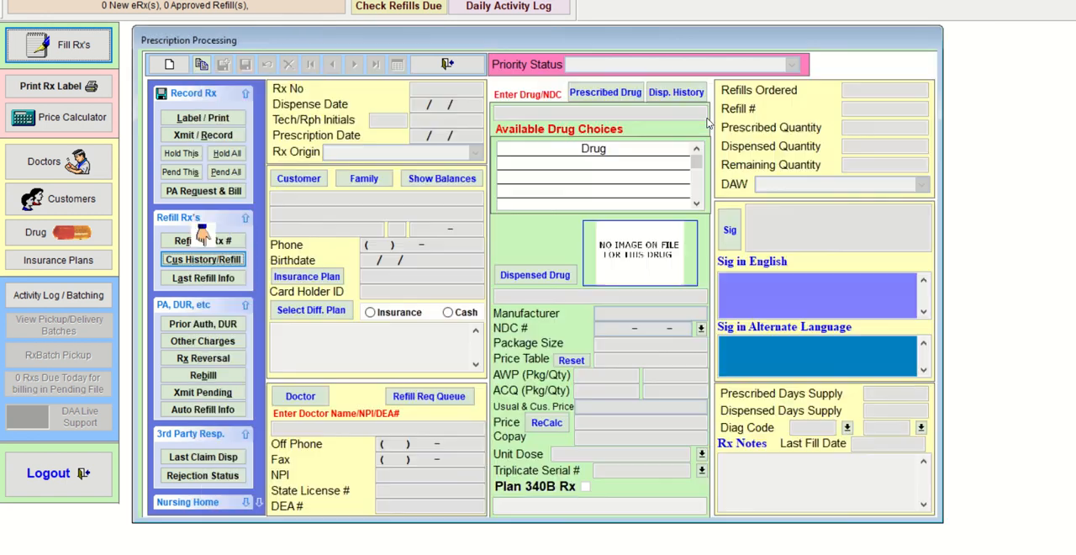
- Mark METFORMIN HCL 500 MG TABLET and OMEPRAZOLE DR 20 MG CAPSULE for refill in the earlier customer's history, and cancel the selection
click(203, 260)
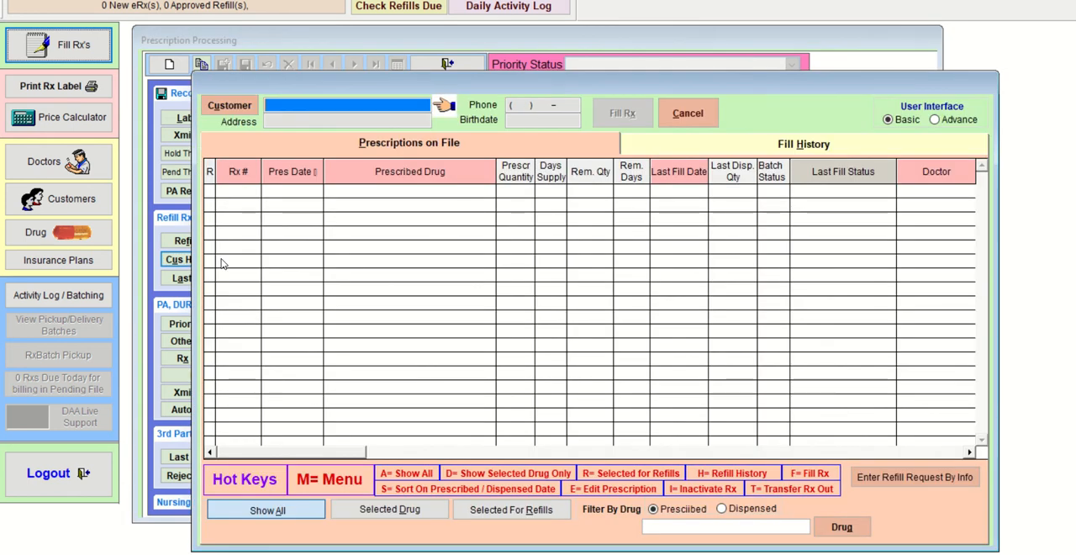
text(BUS)
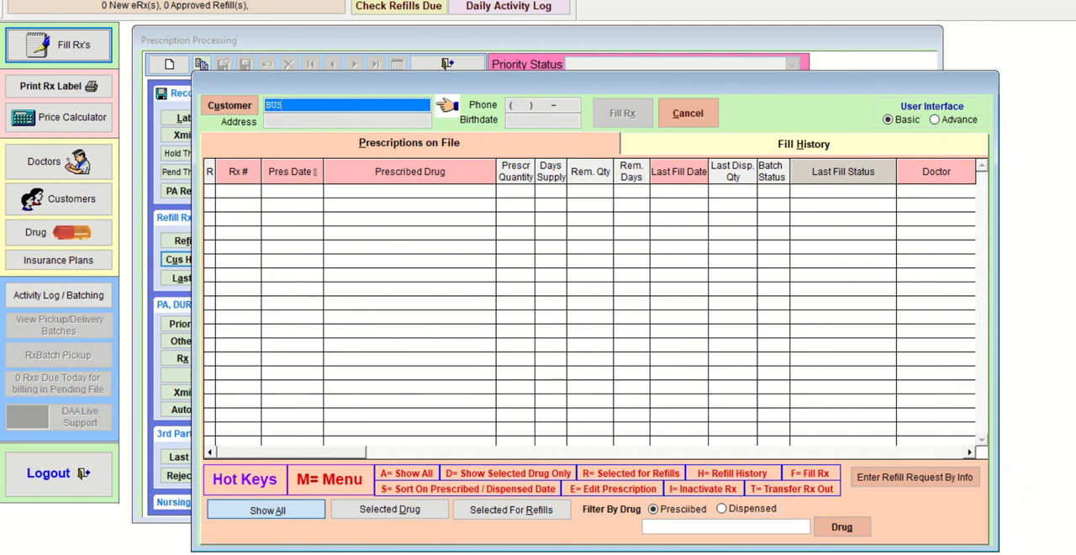
key(Return)
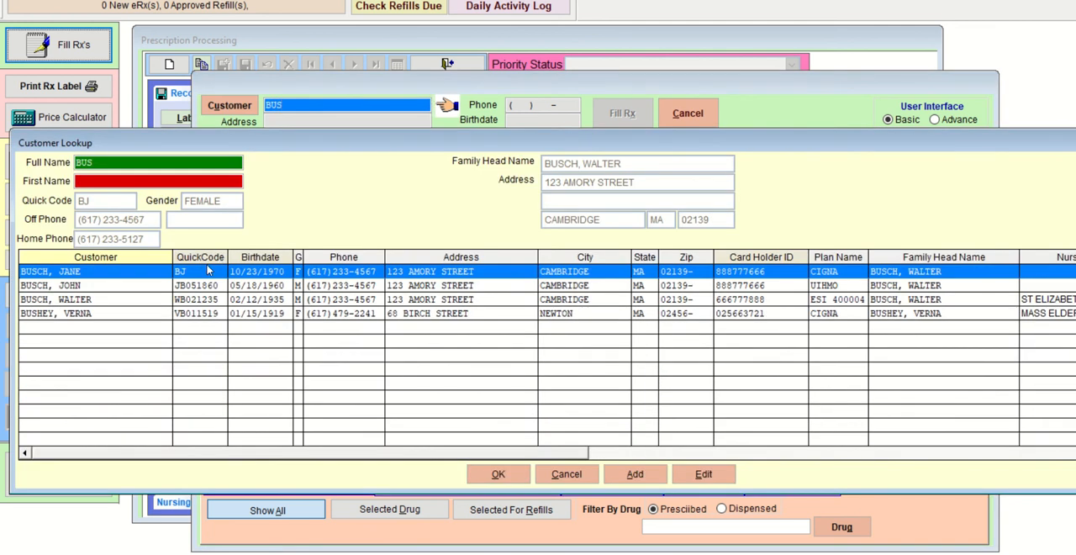
double_click(210, 269)
click(209, 205)
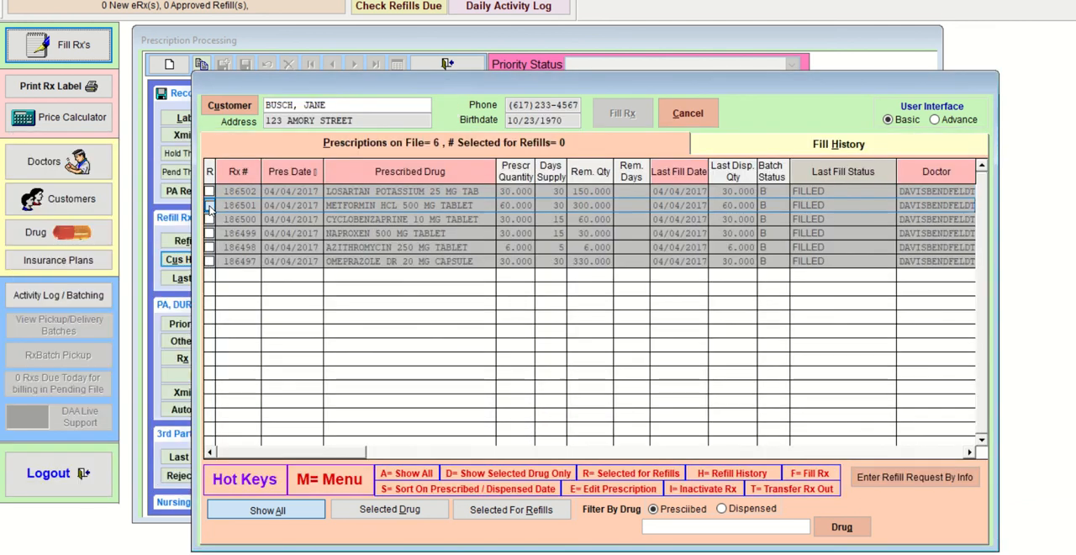
click(210, 262)
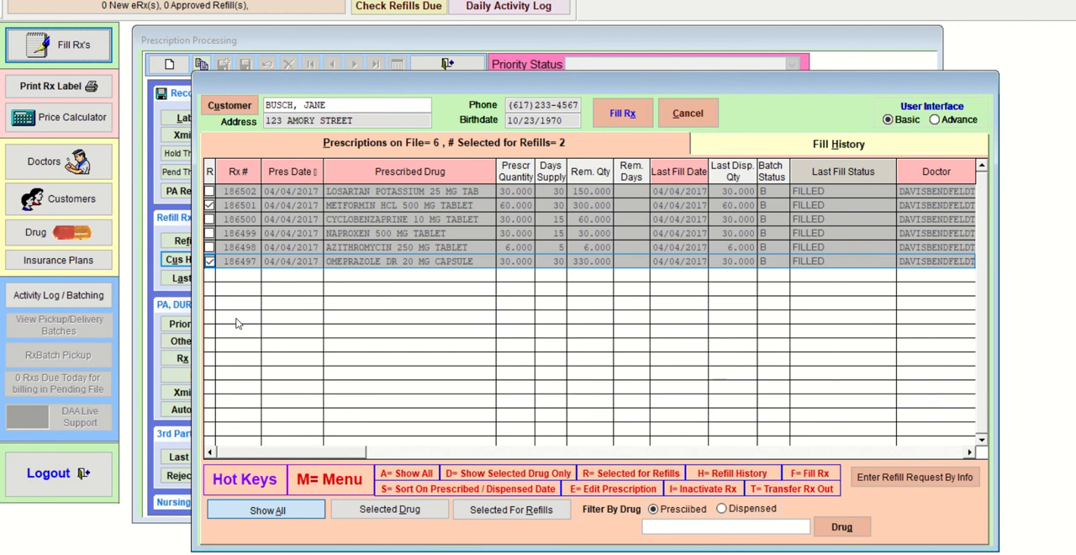
click(688, 113)
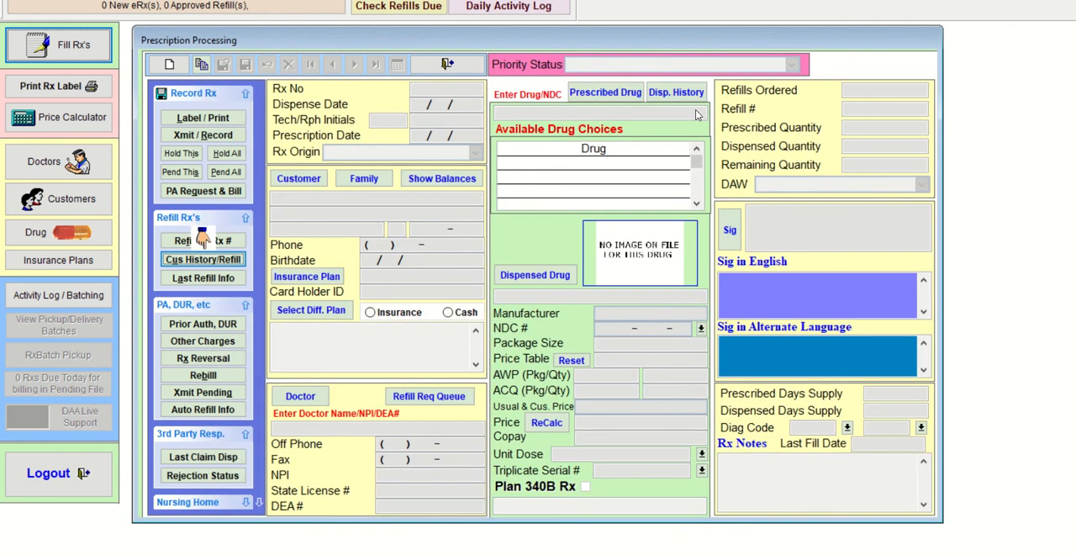
- Try refilling METFORMIN HCL 500 MG TABLET directly by its Rx number, and decline entering it as a new Rx number
click(237, 242)
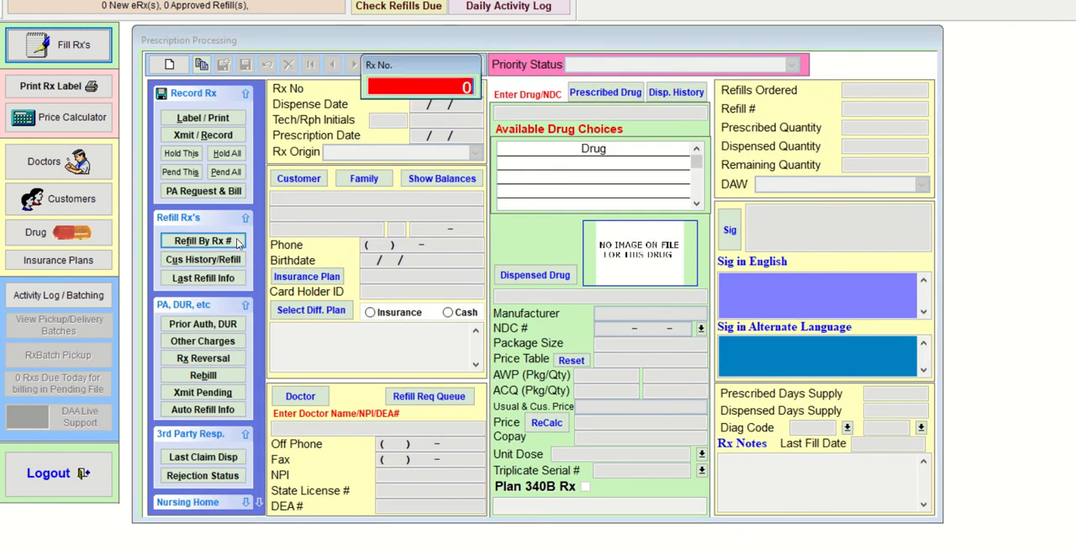
text(186)
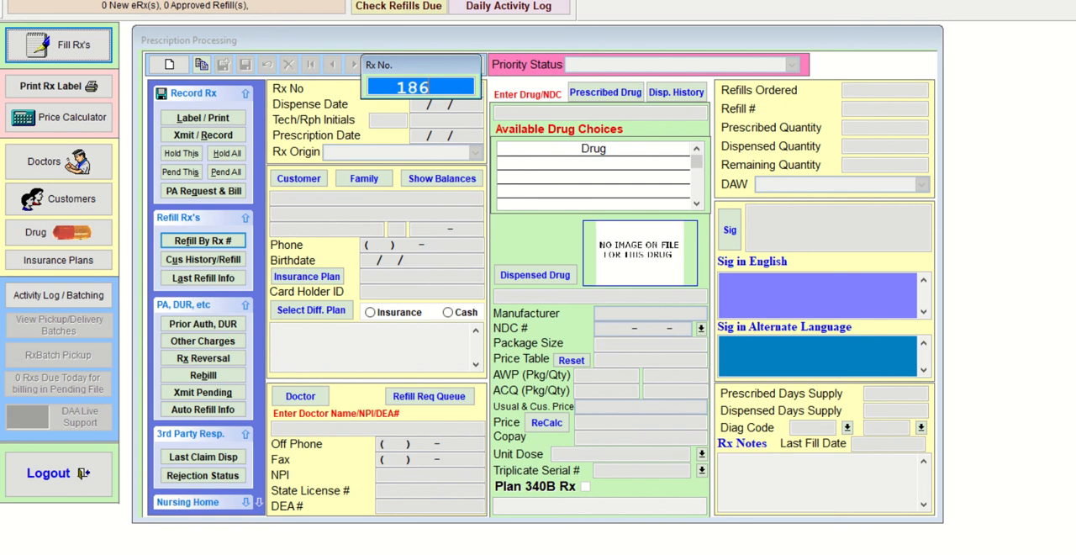
text(501)
key(Return)
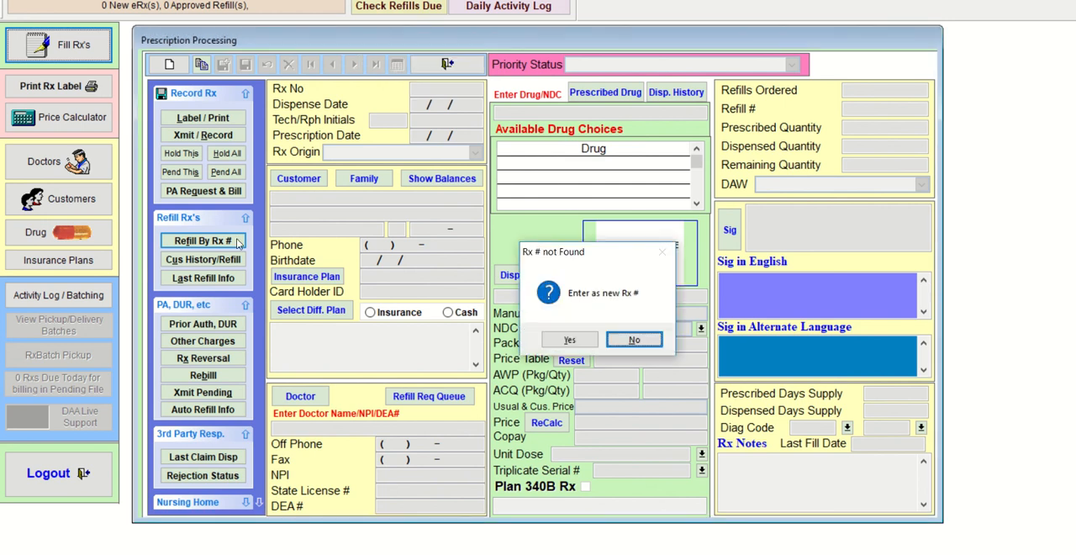
key(Return)
click(238, 243)
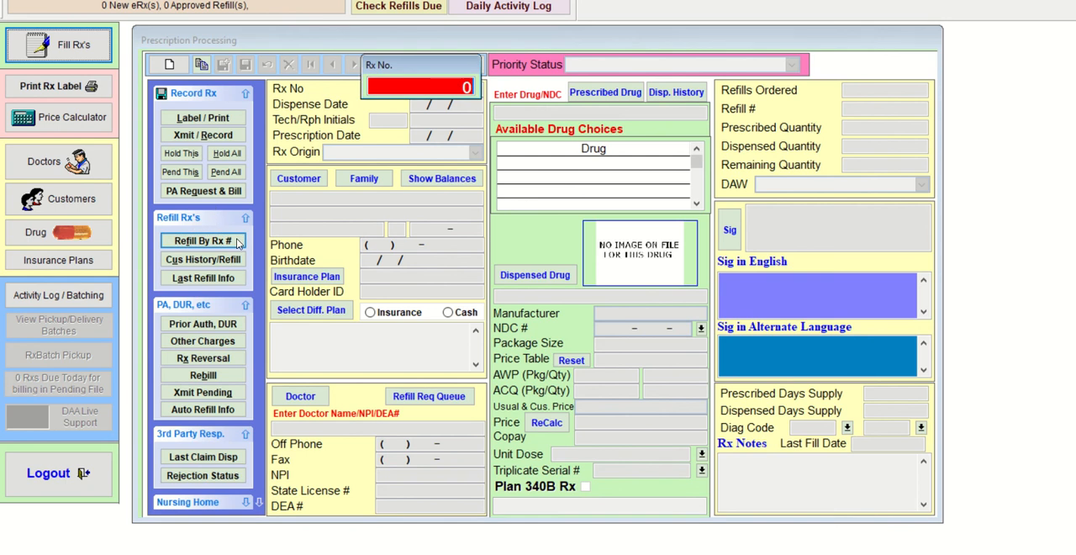
key(Escape)
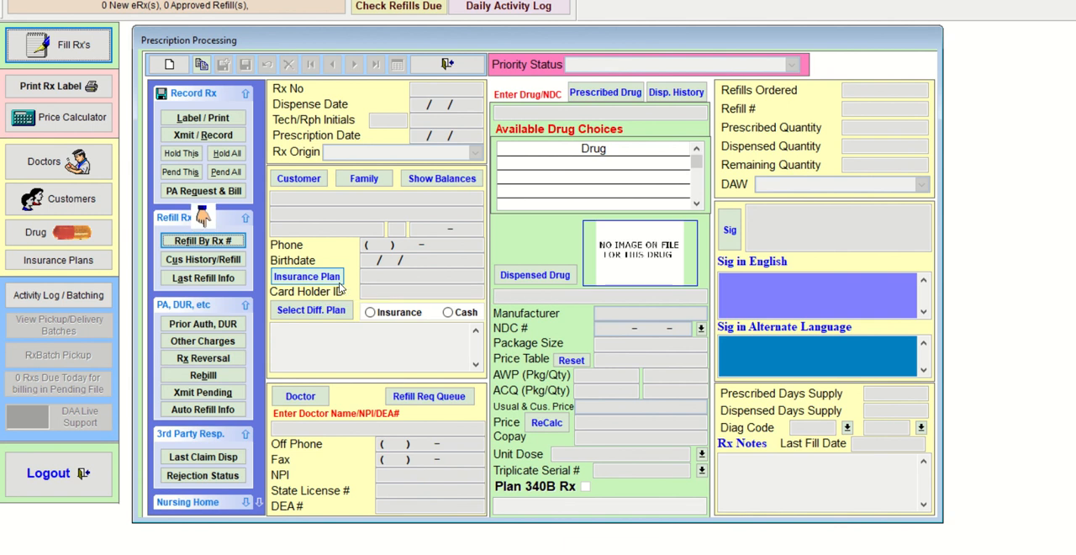
- Search the customer history by last name, broaden the name search, and load the male CIGNA customer in Newton
click(216, 265)
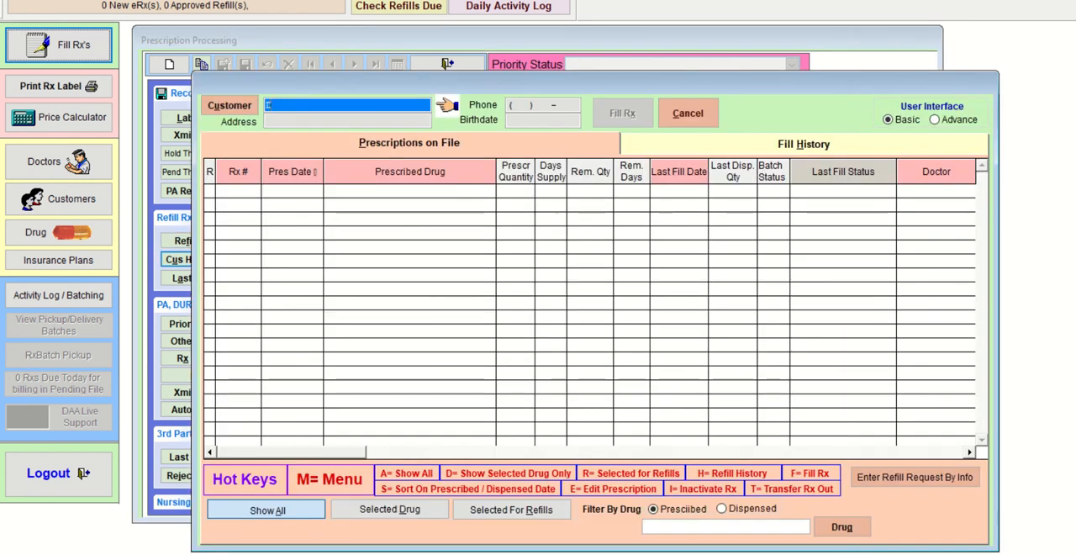
text(DAVIS)
key(Return)
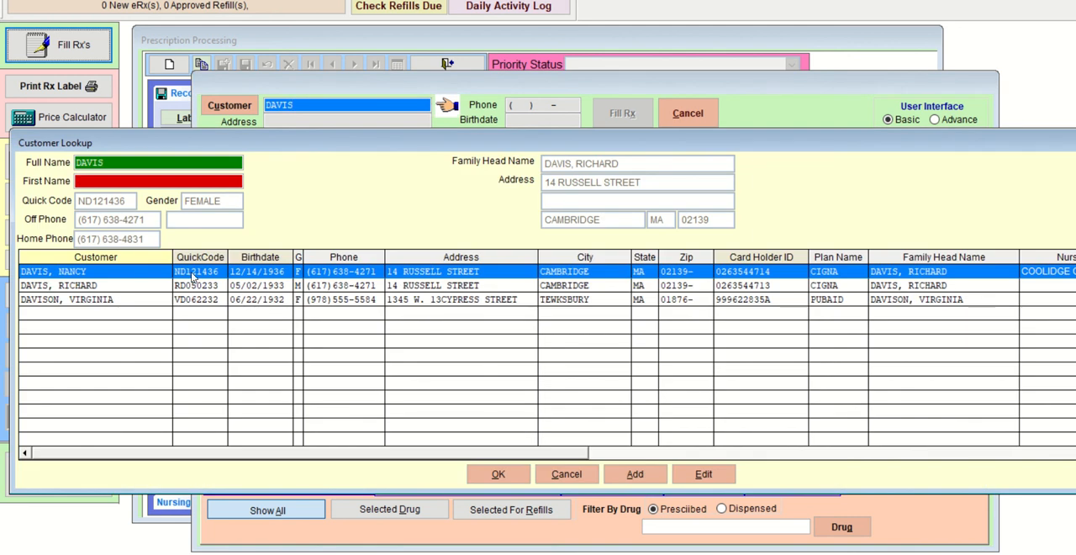
click(147, 165)
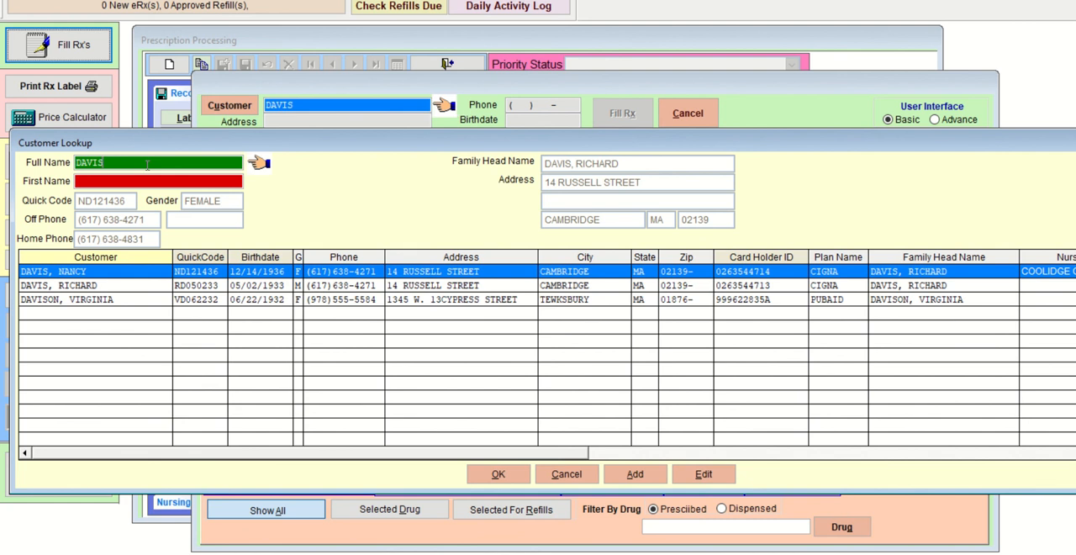
key(BackSpace)
key(BackSpace)
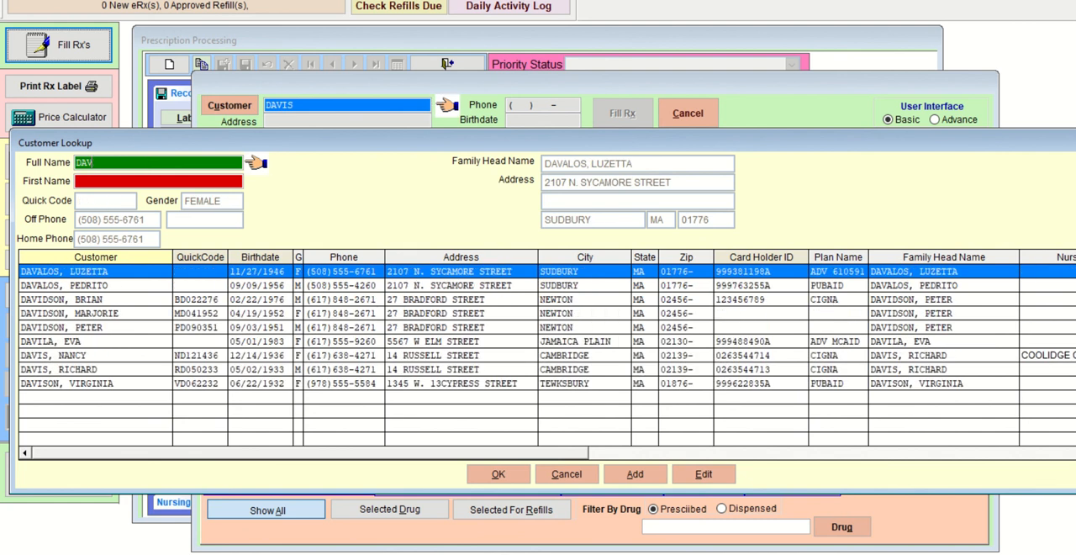
click(118, 300)
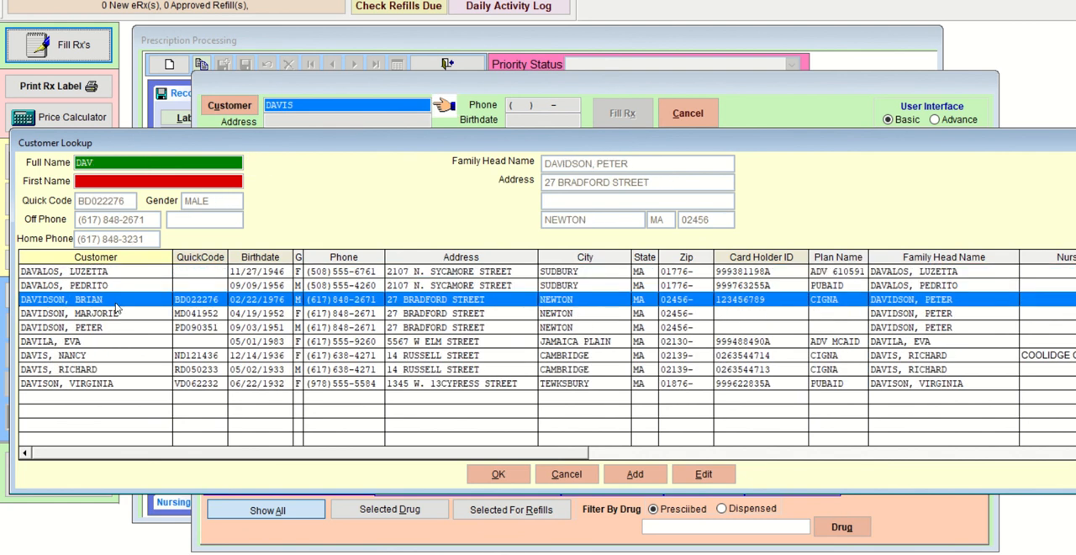
double_click(116, 305)
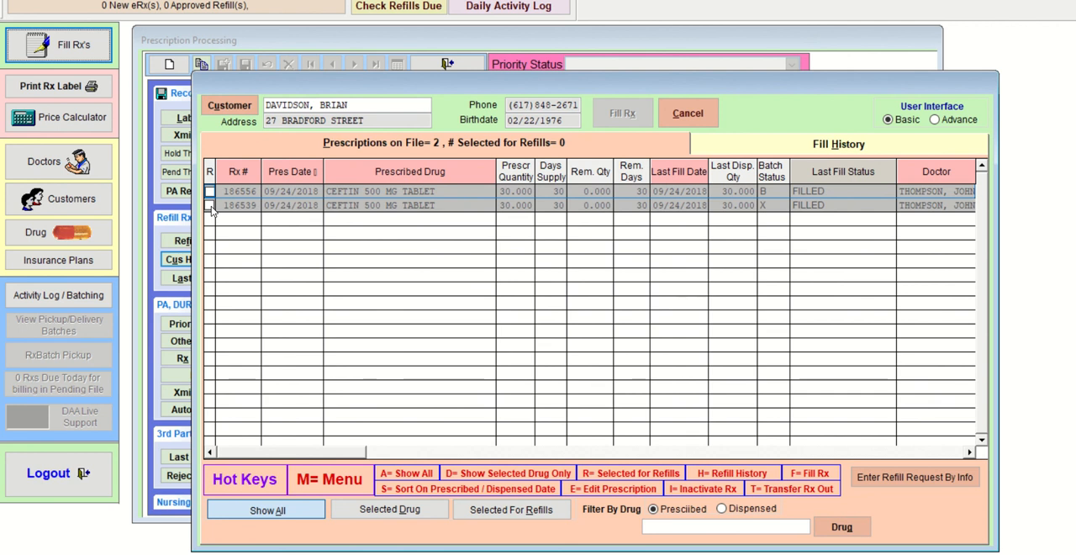
- Try to refill the CEFTIN 500 MG TABLET prescription with batch status X, and abort the refill at the copy options
click(211, 210)
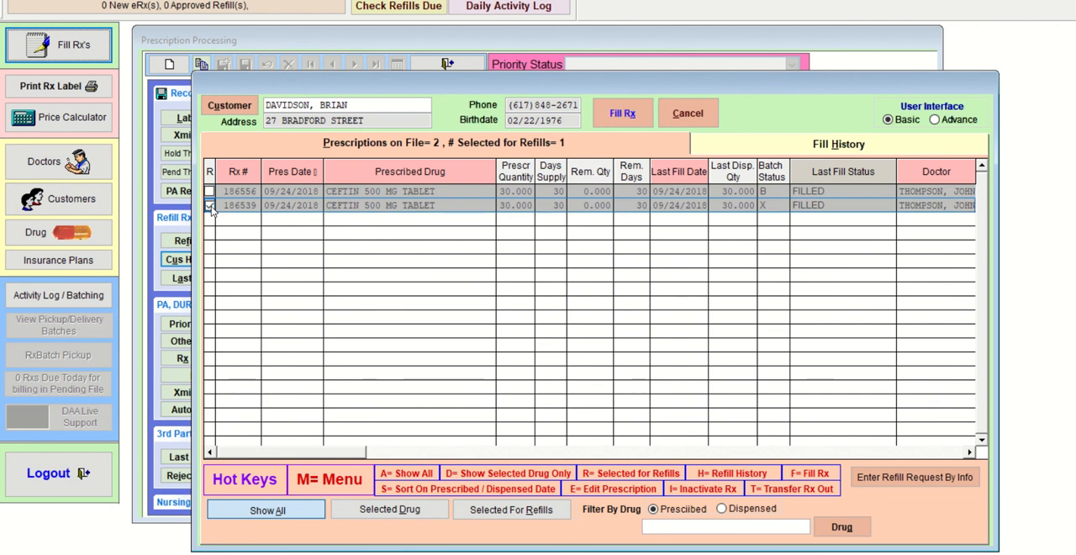
click(618, 120)
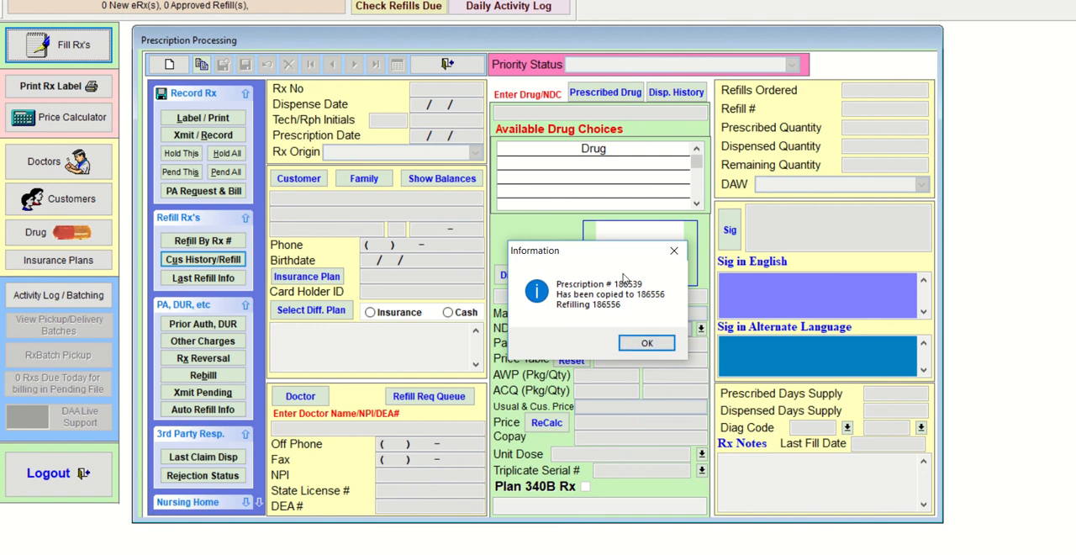
click(673, 251)
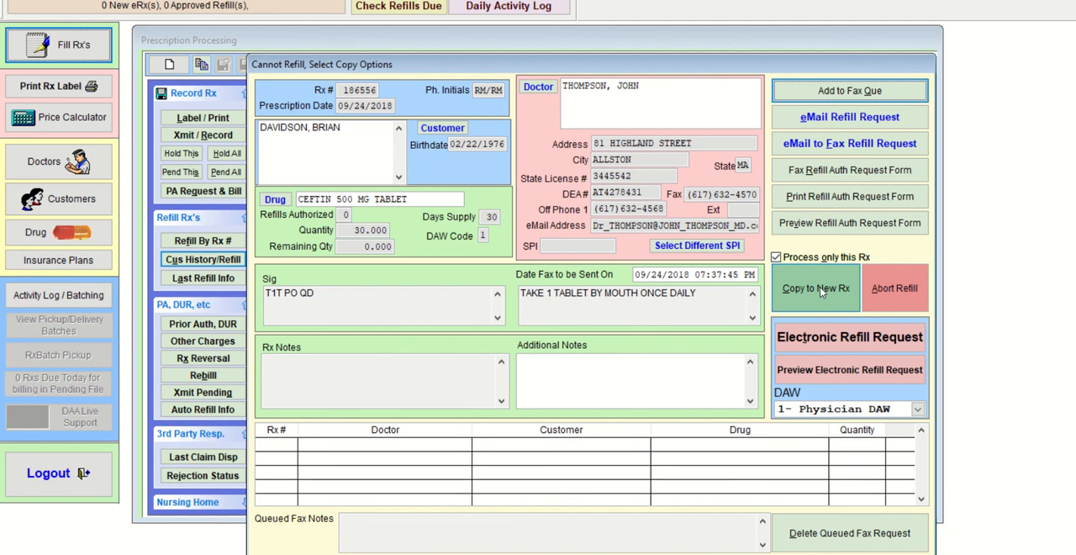
click(885, 293)
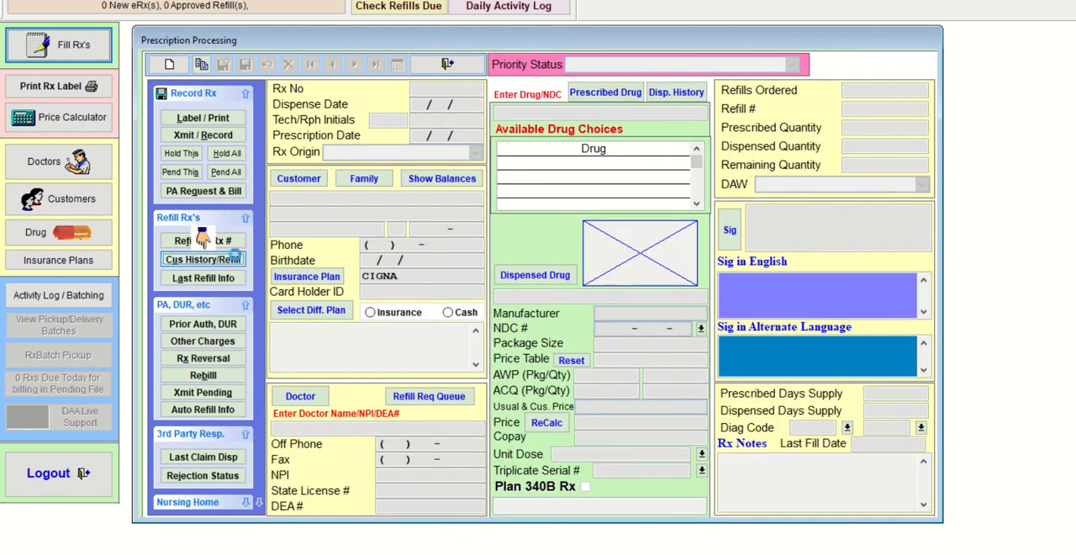
- Search the customer history by the first letters of the last name and load the female CIGNA customer in Cambridge
click(234, 259)
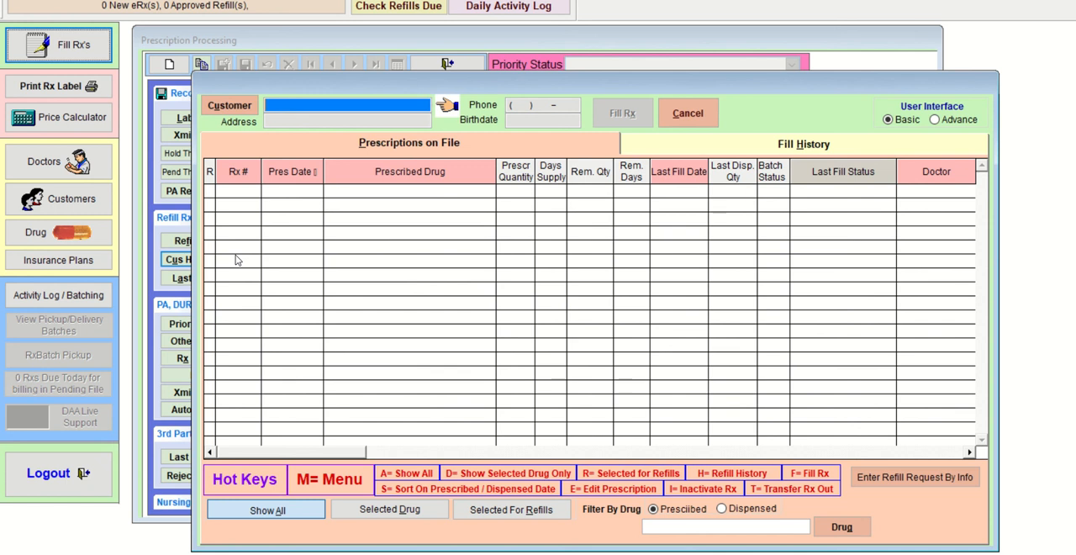
text(DAVI)
key(Return)
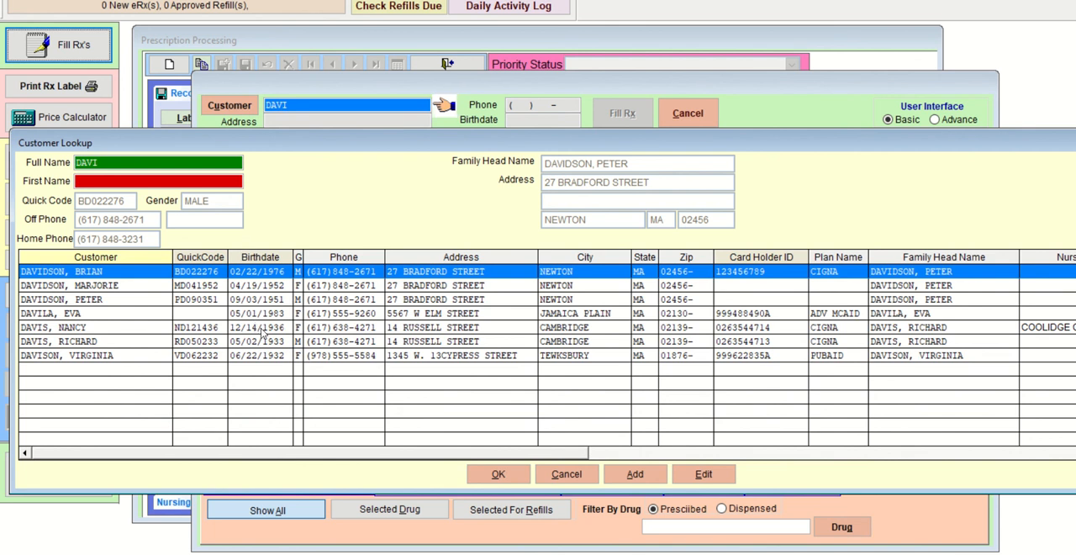
double_click(83, 327)
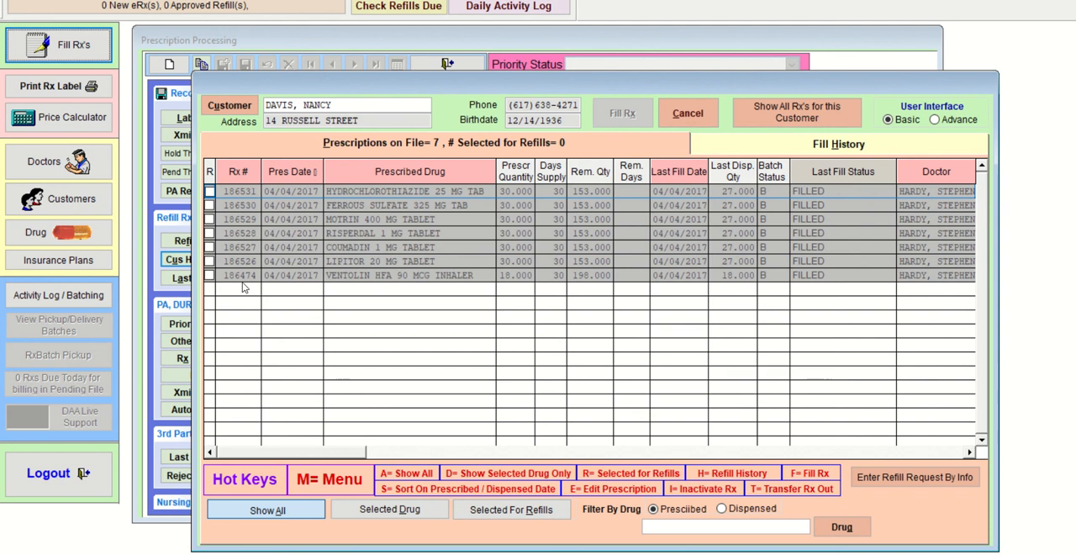
- Try to fill VENTOLIN HFA 90 MCG INHALER from the customer's history, accepting its entry as a new Rx number
click(209, 277)
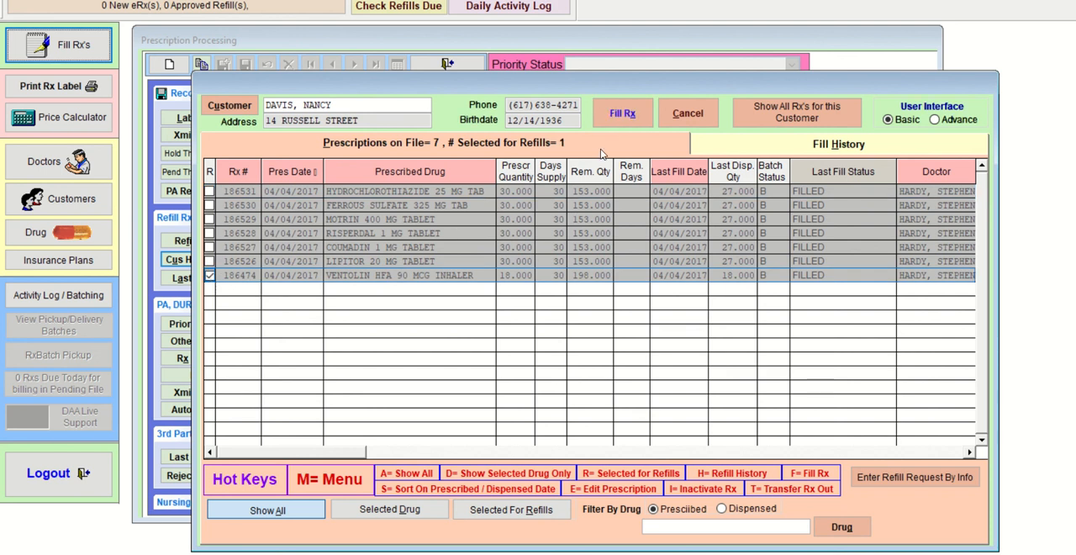
click(623, 115)
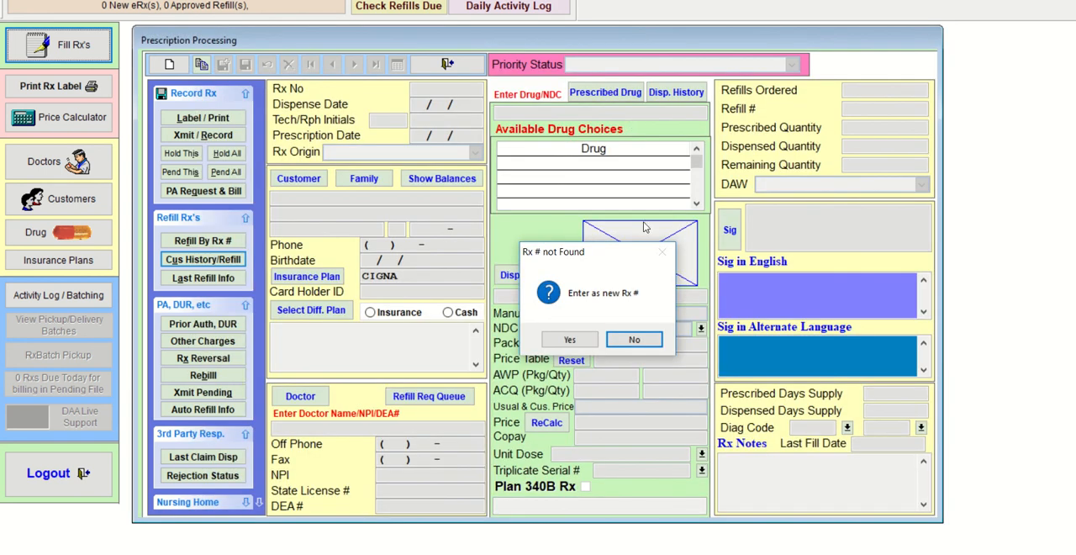
click(570, 339)
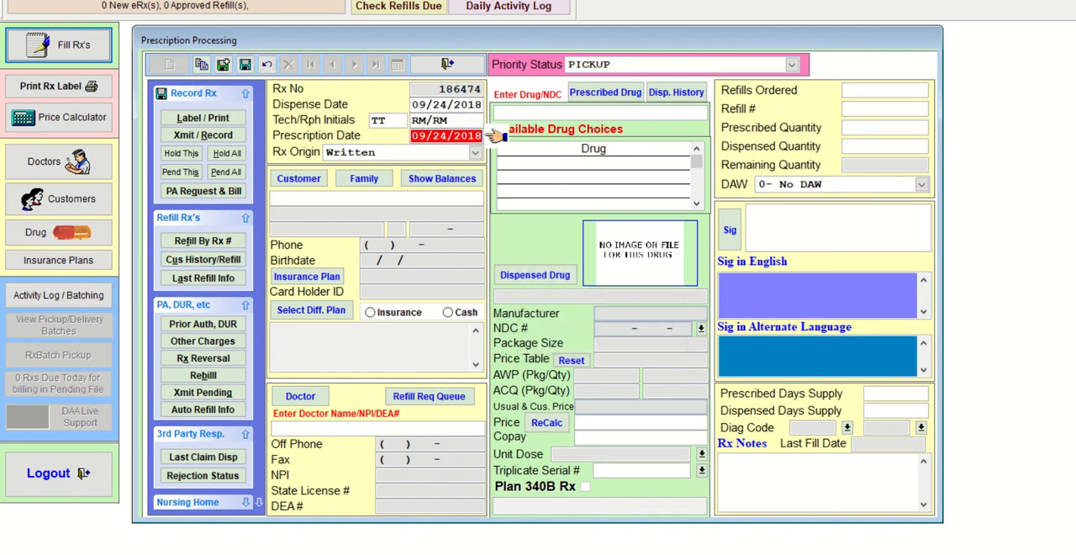
- Look up the same Cambridge customer's prescriptions on file with a shorter last-name search, and close the history
click(218, 262)
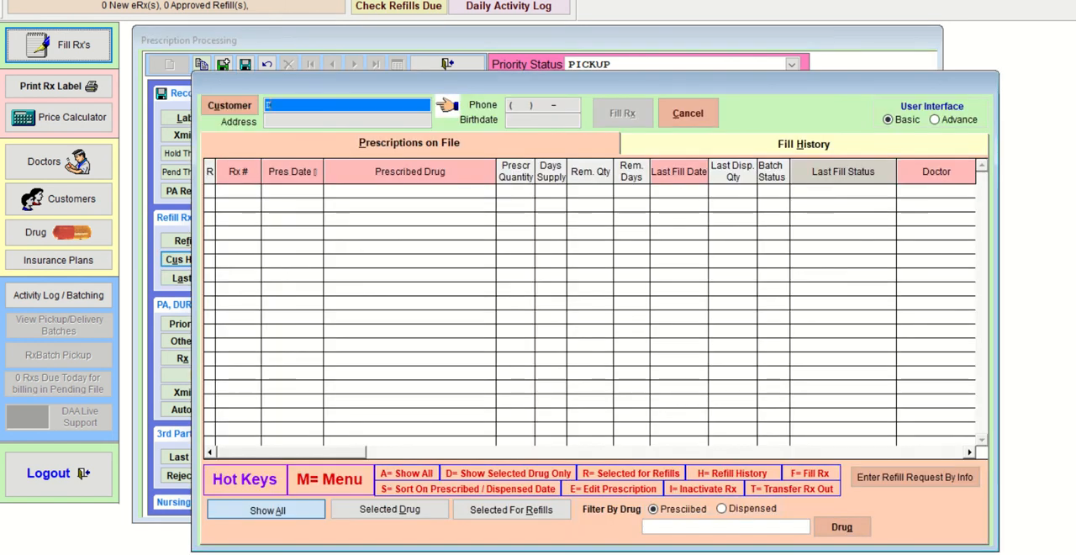
text(DAV)
key(Return)
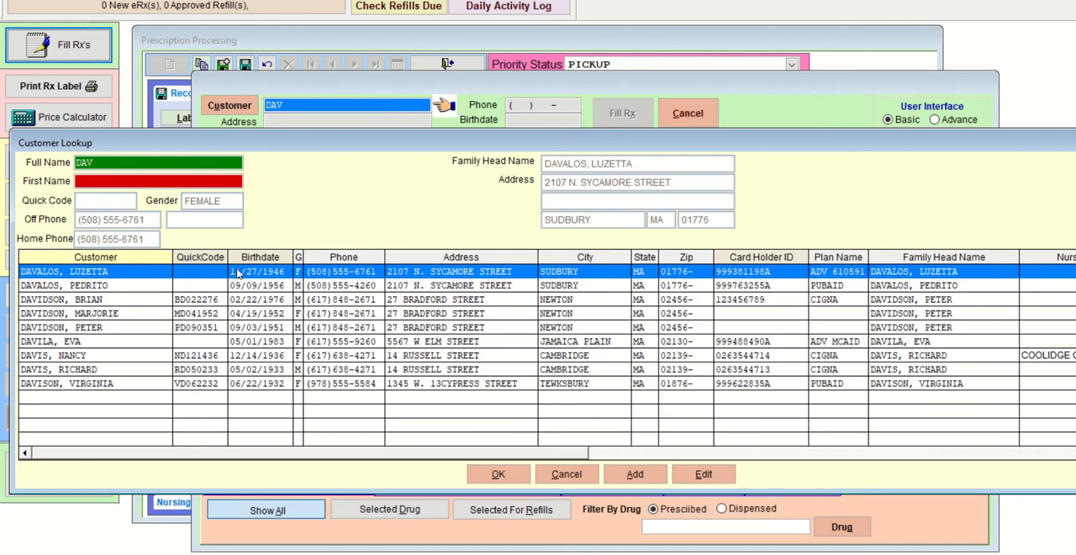
double_click(140, 357)
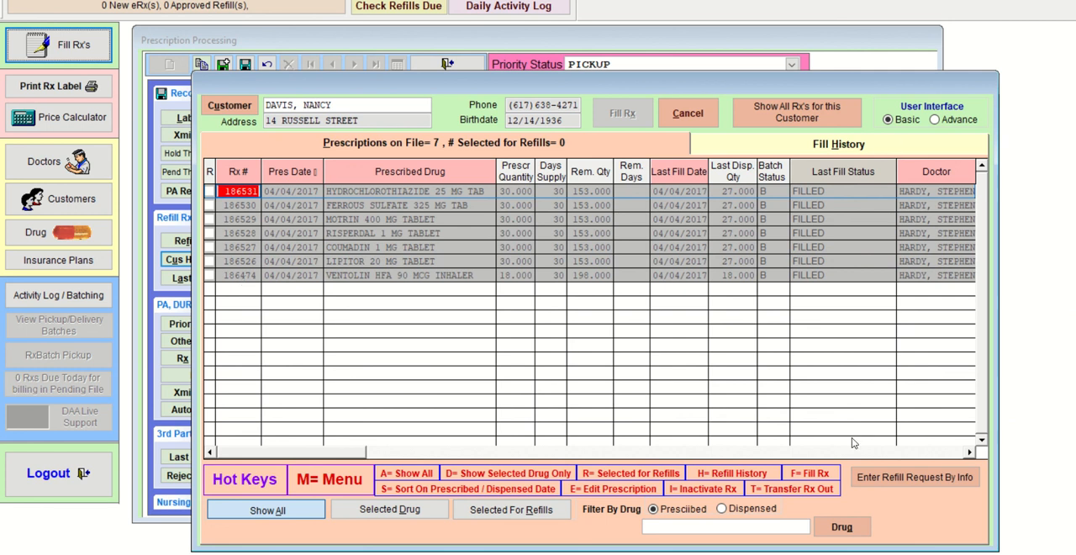
click(687, 113)
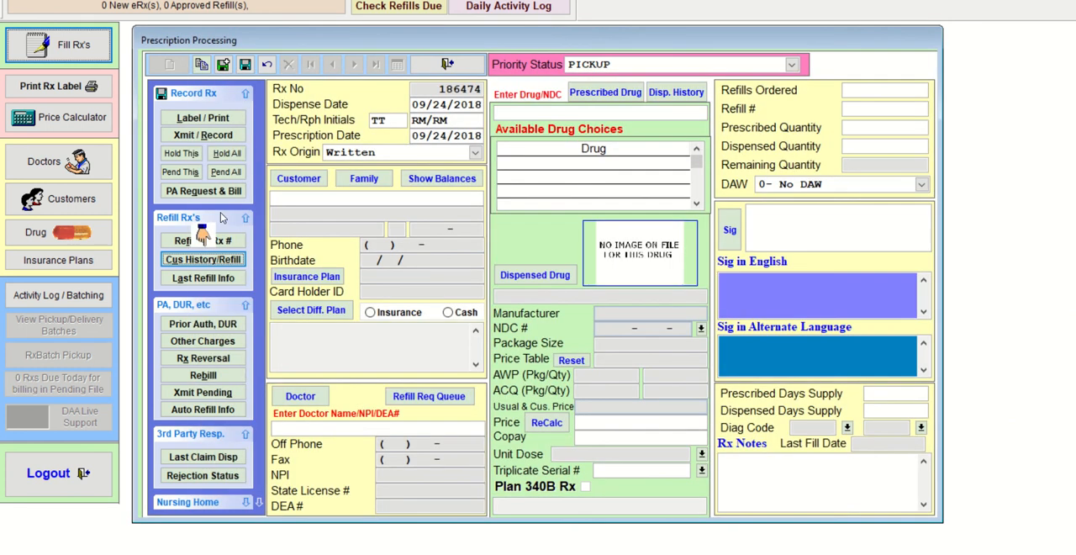
- Exit prescription processing, aborting the unprocessed prescription in memory, and reopen the prescription filling form
click(447, 66)
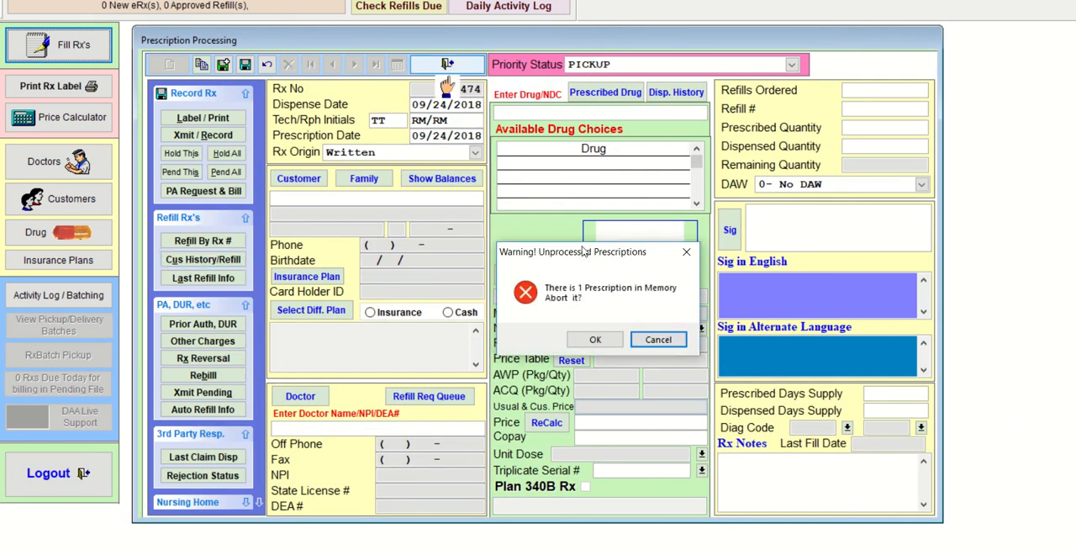
click(618, 342)
click(44, 44)
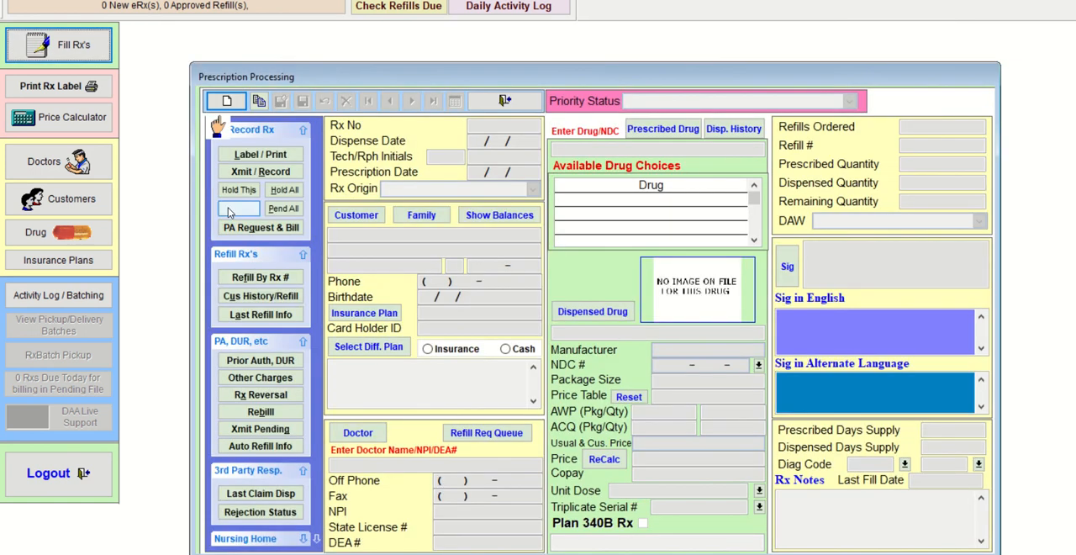
- Try refilling VENTOLIN HFA 90 MCG INHALER directly by its Rx number, and decline entering it as a new Rx number
click(287, 271)
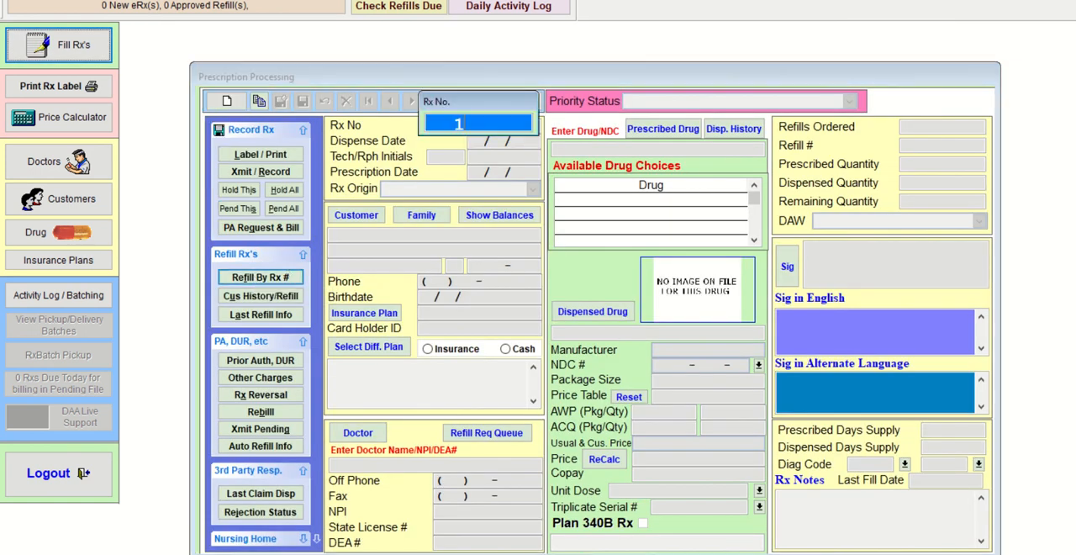
key(Return)
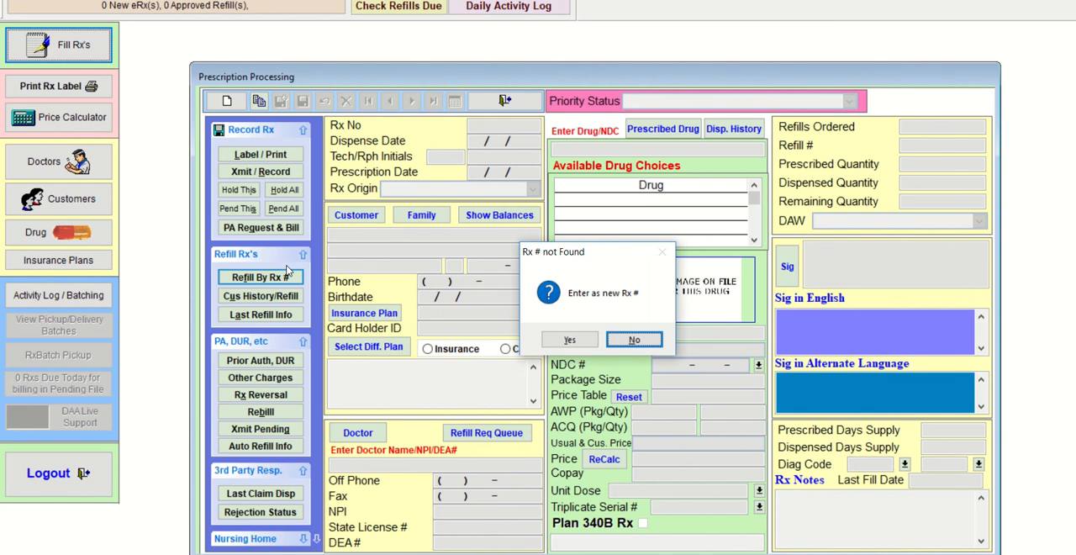
key(Return)
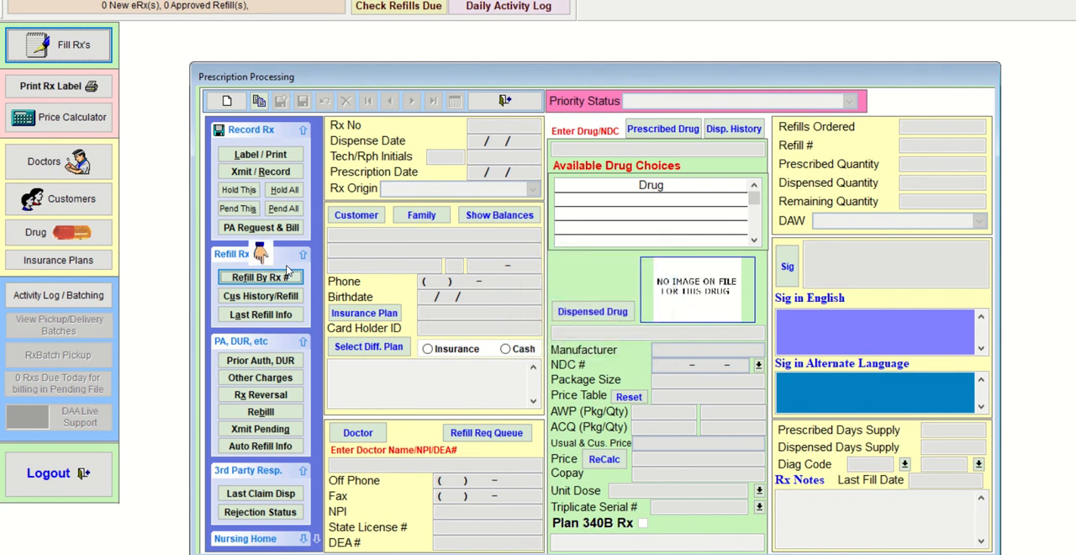
- Check the VENTOLIN HFA 90 MCG INHALER Rx number in the female Cambridge customer's history, and close the history
click(260, 296)
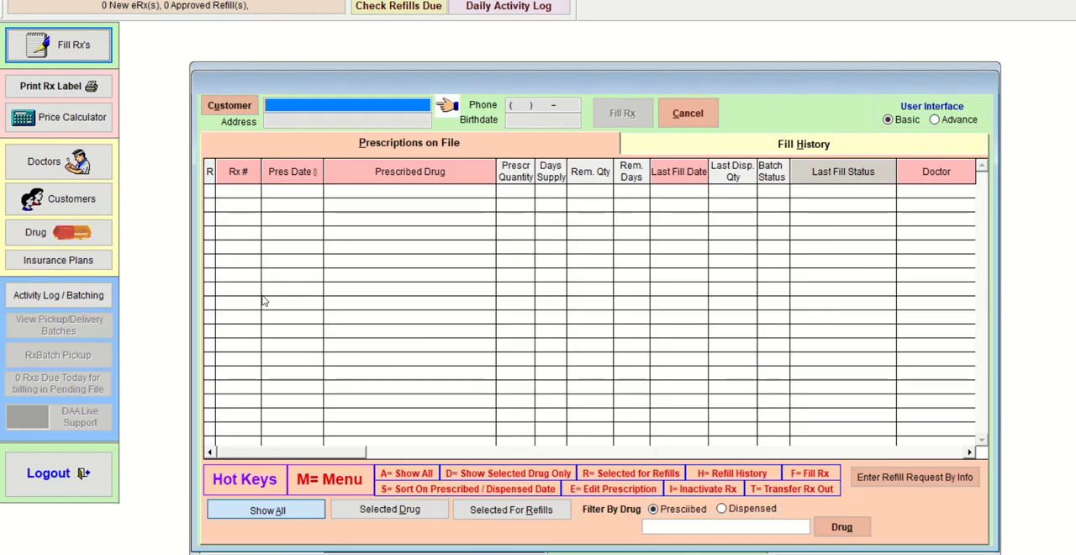
key(Return)
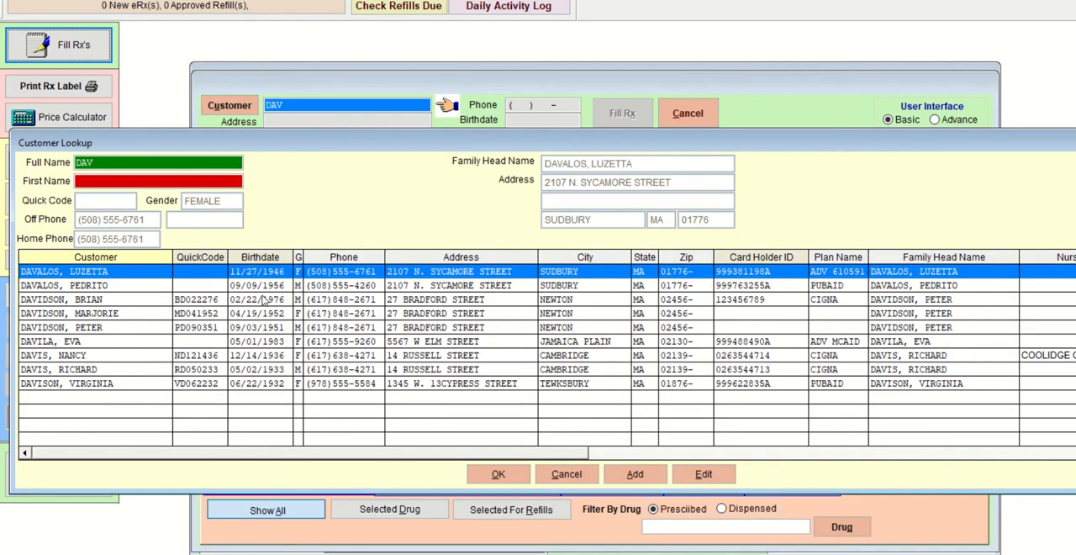
key(Down)
key(Down)
key(Down)
key(Down)
key(Down)
key(Down)
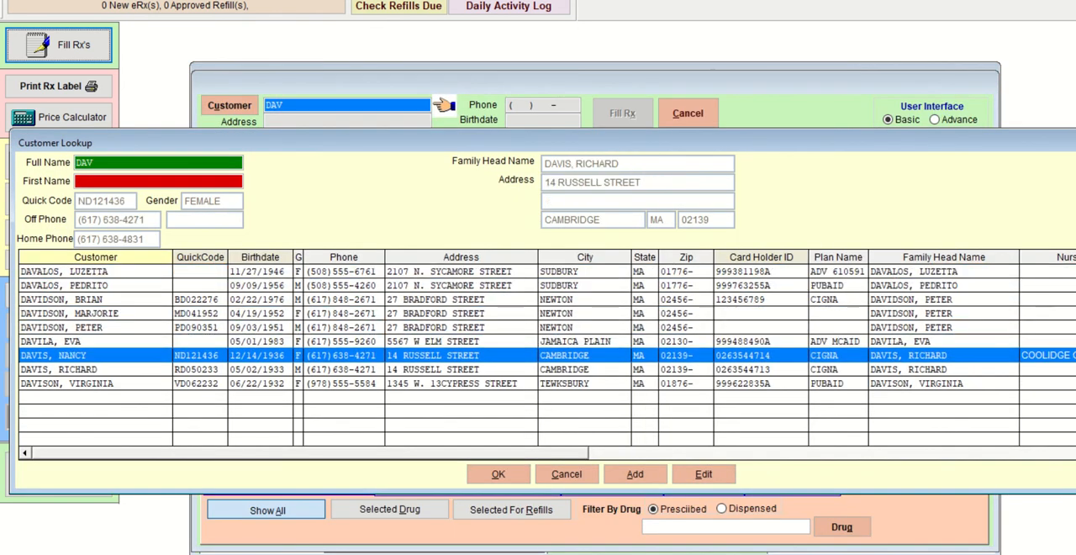
key(Return)
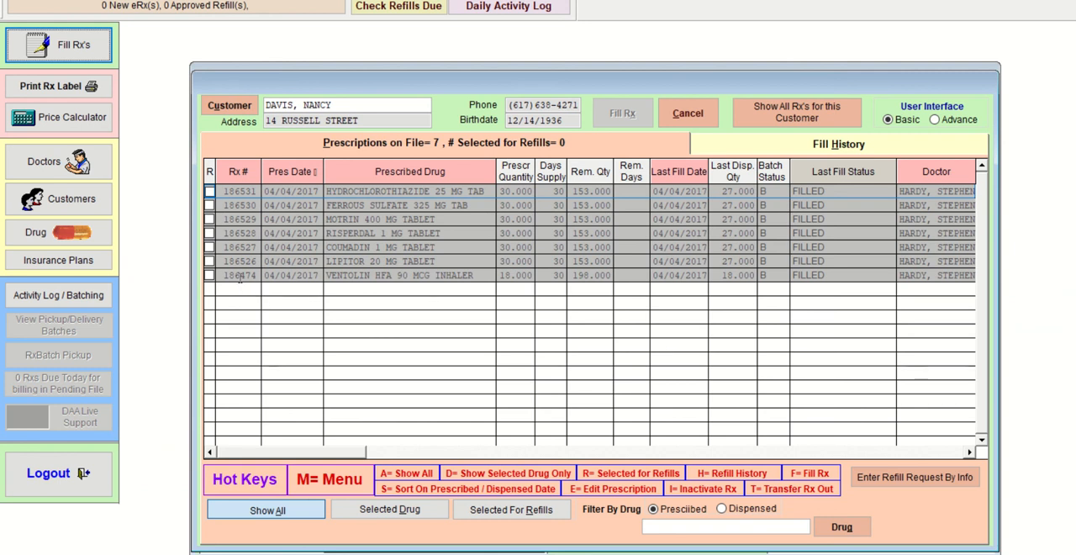
click(687, 114)
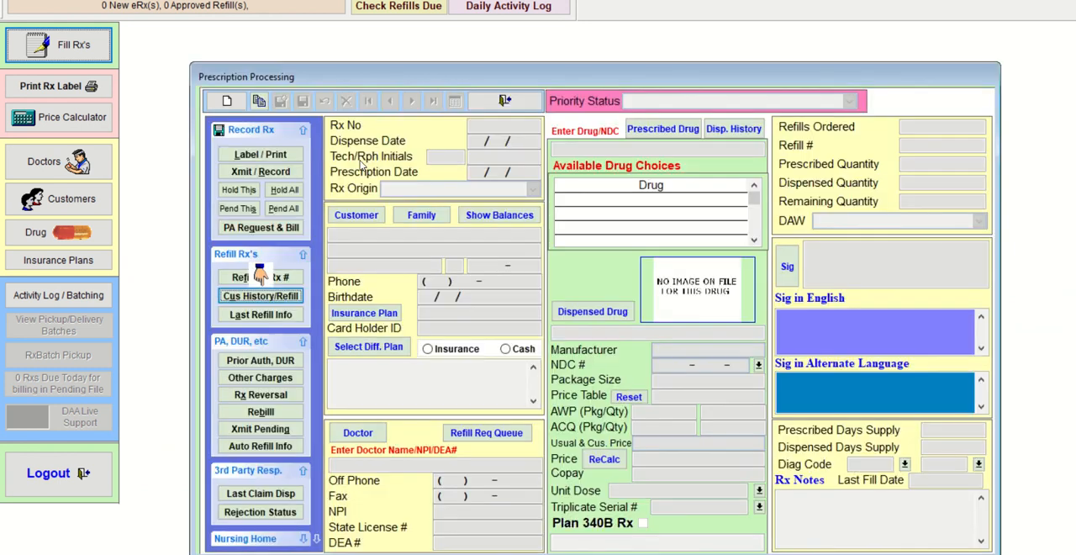
- Reposition the prescription window, retry the inhaler refill by Rx number, decline a new entry, and dismiss the number prompt
drag(395, 79, 343, 47)
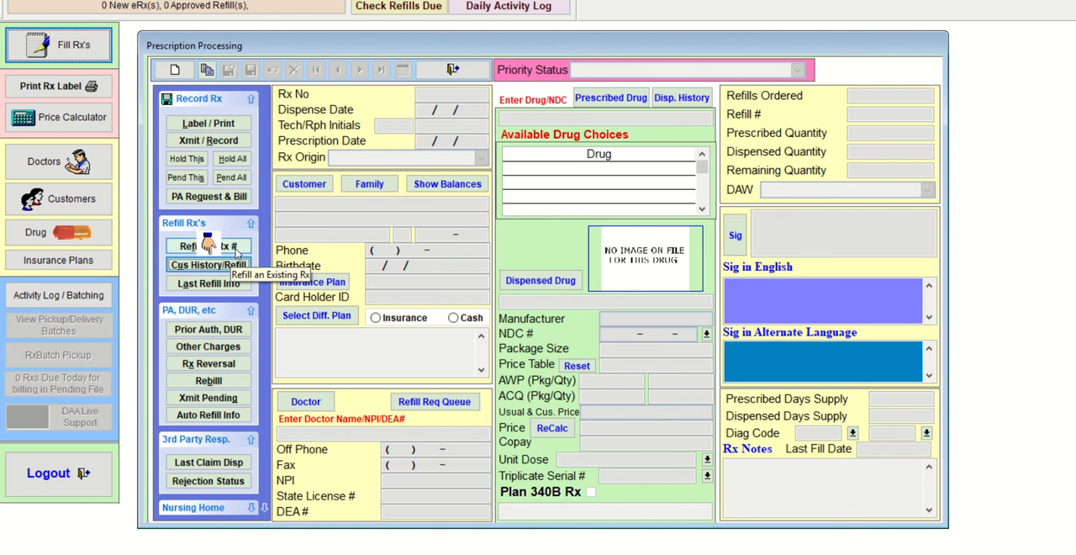
click(209, 245)
text(186474)
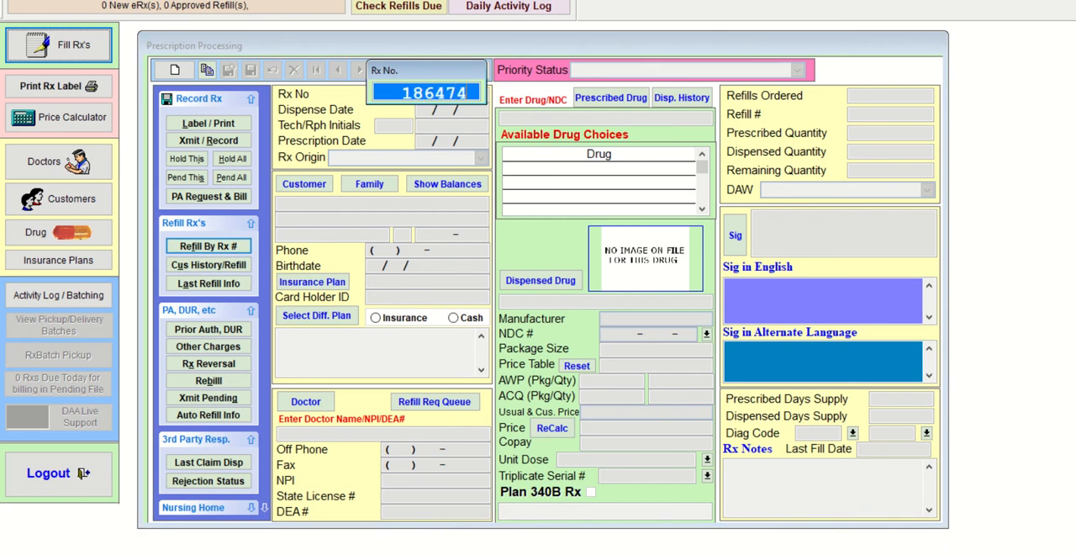
key(Return)
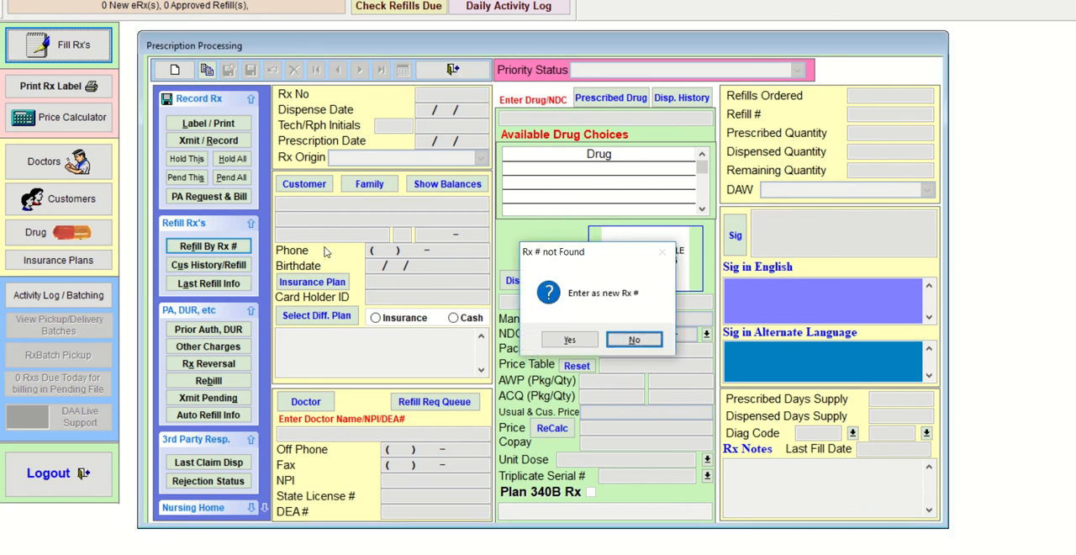
key(Return)
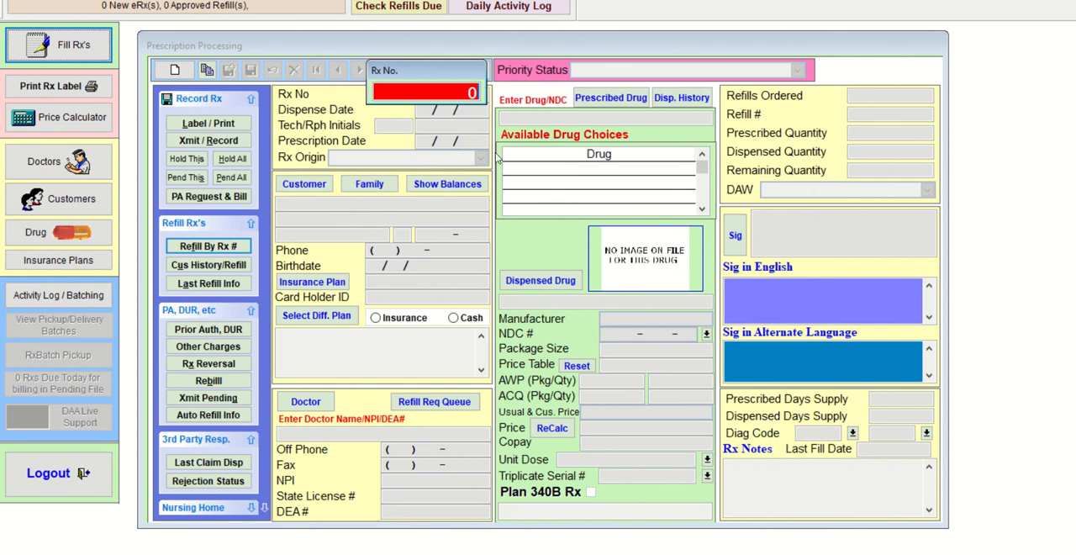
key(Escape)
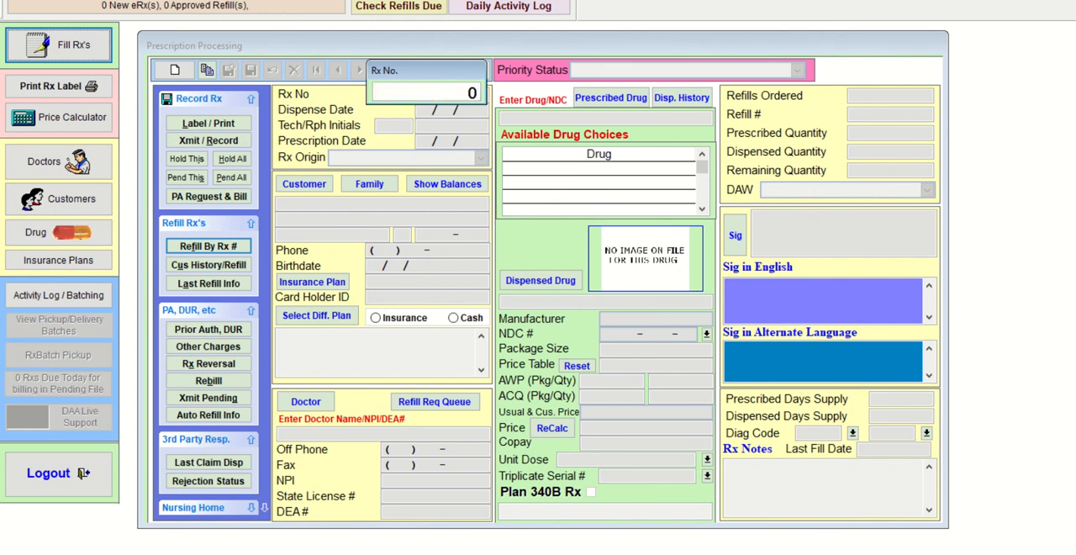